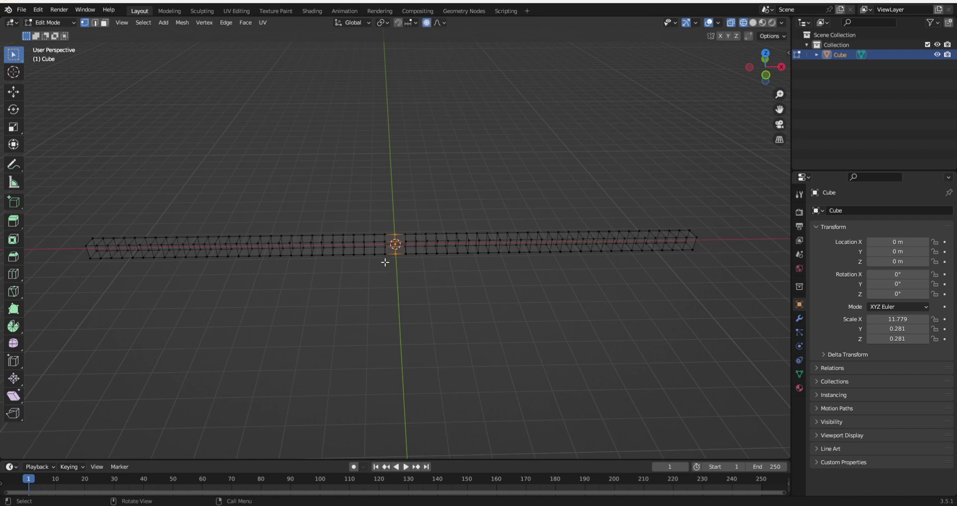
# In front view, raise the bar's middle edge loop about 2.9 m with smooth proportional editing, enlarging the influence to bend most of the bar
pyautogui.press('KP_1')
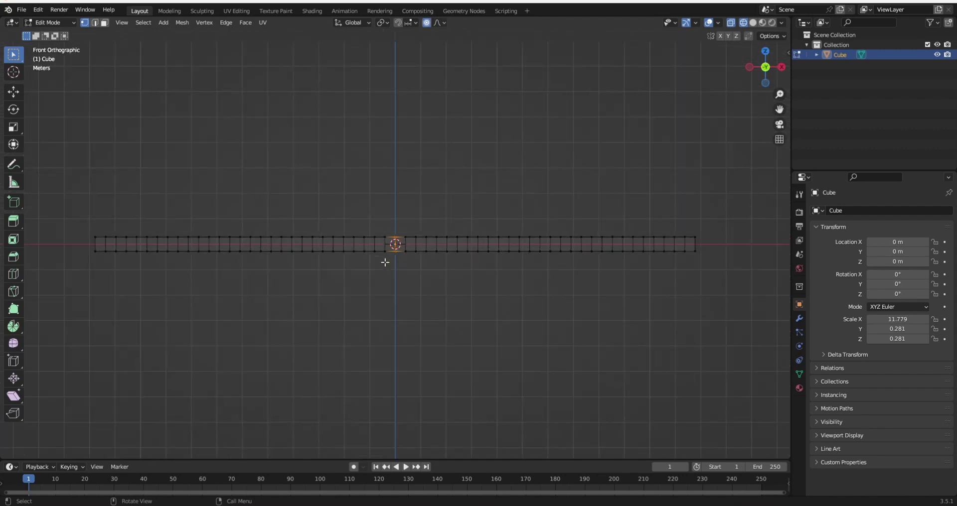
pyautogui.press('g')
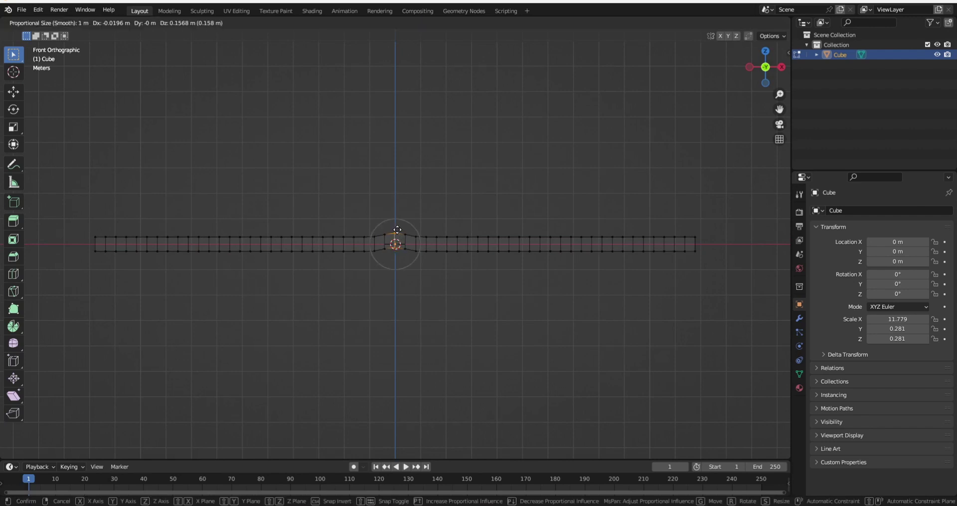
pyautogui.scroll(-5, 396, 170)
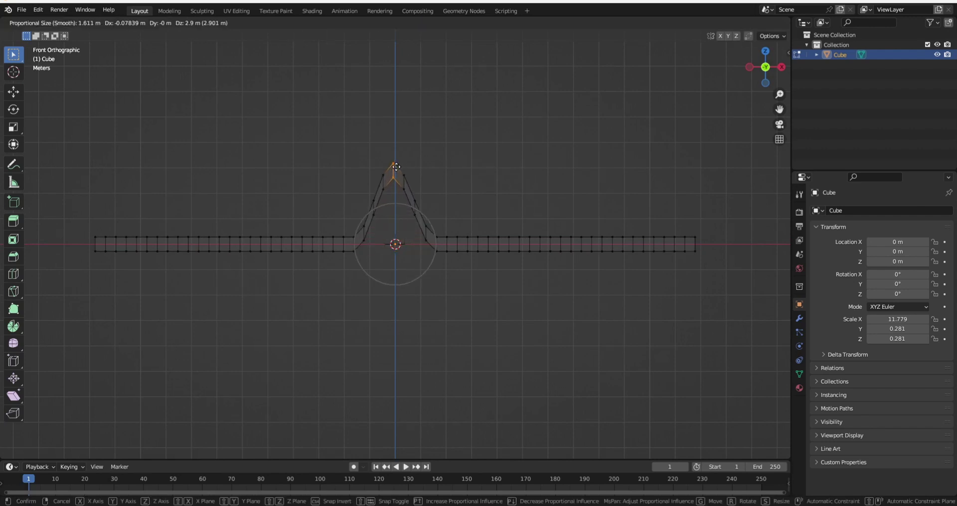
pyautogui.scroll(-18, 397, 167)
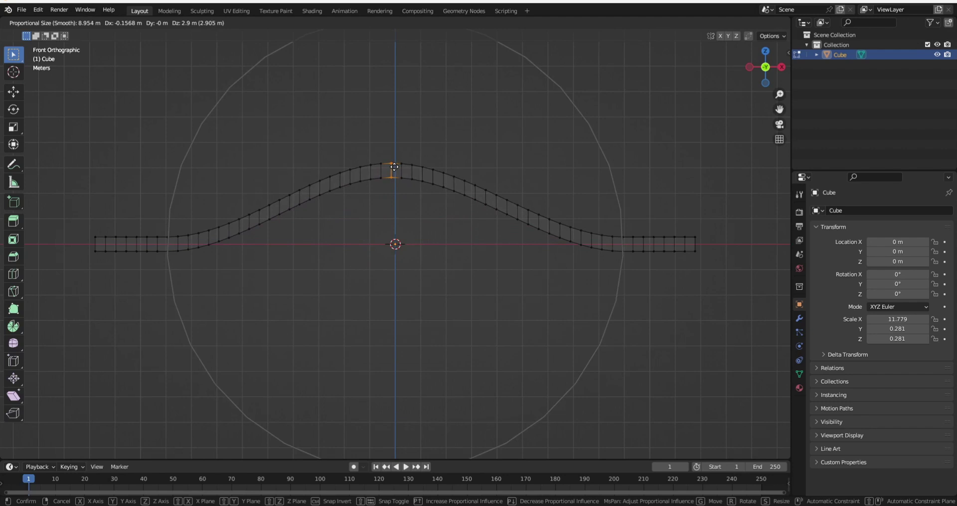
pyautogui.scroll(-1, 393, 167)
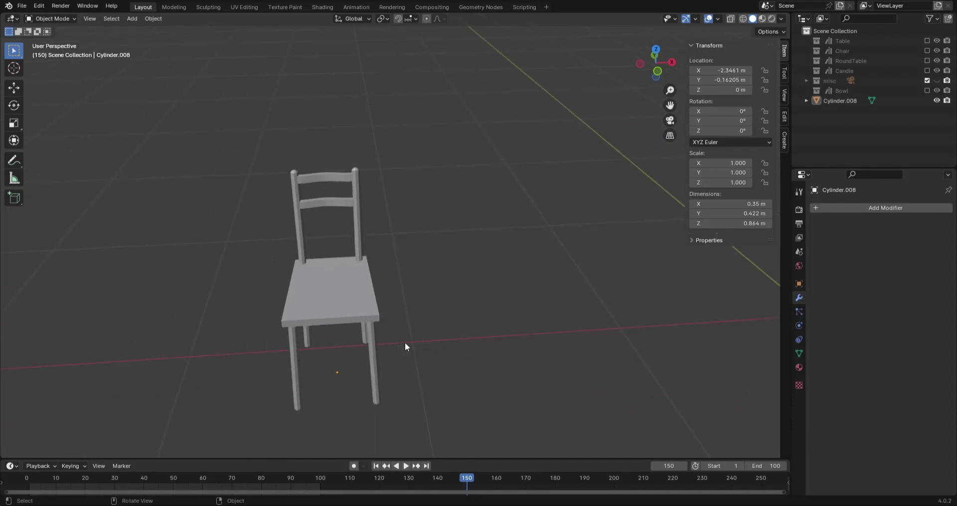
# Examine the chair model, including the legs under the seat, the backrest post tops, and the curved slats from above
pyautogui.scroll(2, 407, 347)
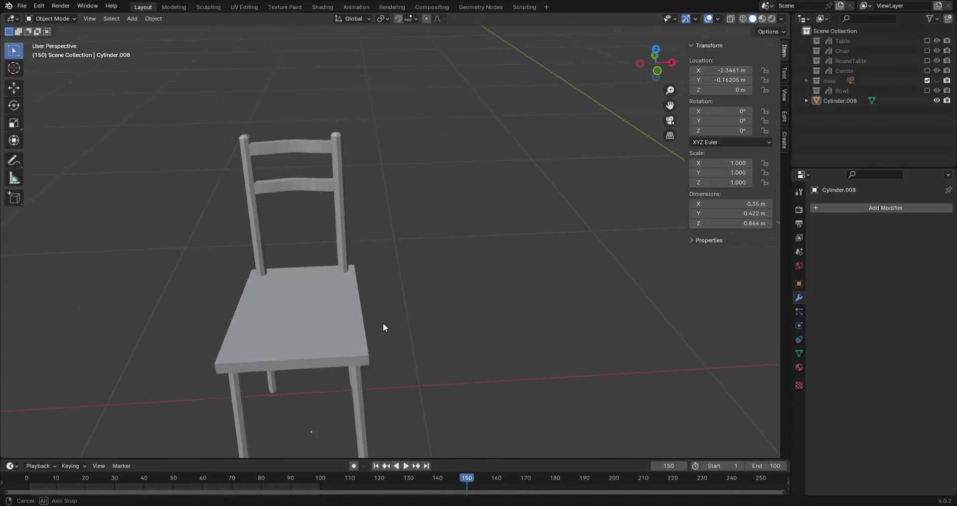
pyautogui.moveTo(384, 324); pyautogui.dragTo(406, 267, button='middle')
pyautogui.scroll(3, 407, 270)
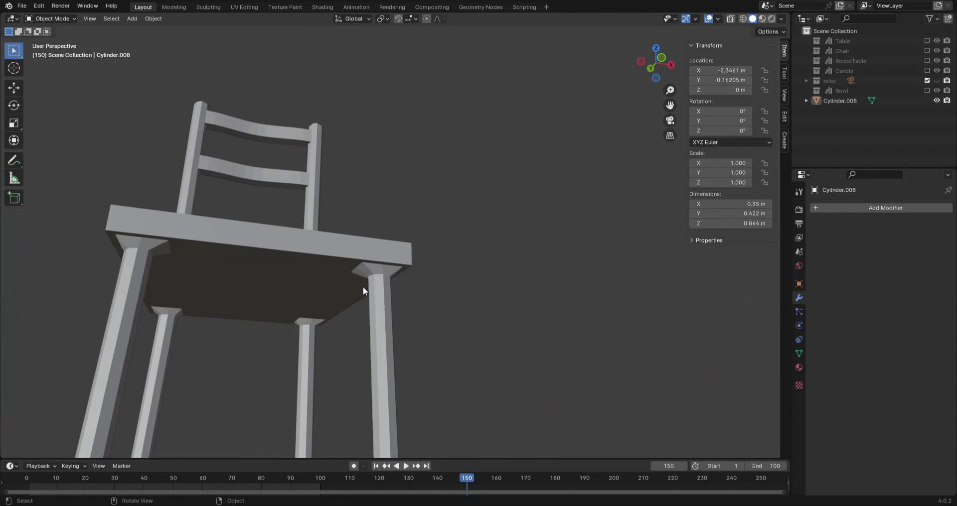
pyautogui.moveTo(360, 288)
pyautogui.keyDown('ctrl'); pyautogui.mouseDown(button='middle')
pyautogui.moveTo(268, 306)
pyautogui.moveTo(406, 226)
pyautogui.moveTo(399, 279)
pyautogui.moveTo(360, 275)
pyautogui.mouseUp(button='middle'); pyautogui.keyUp('ctrl')
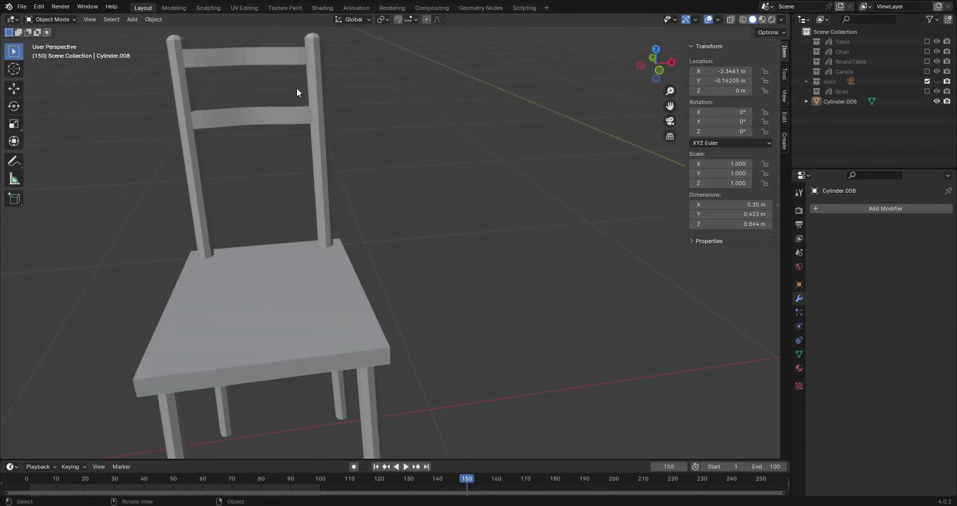
pyautogui.keyDown('shift'); pyautogui.moveTo(399, 118); pyautogui.dragTo(336, 312, button='middle'); pyautogui.keyUp('shift')
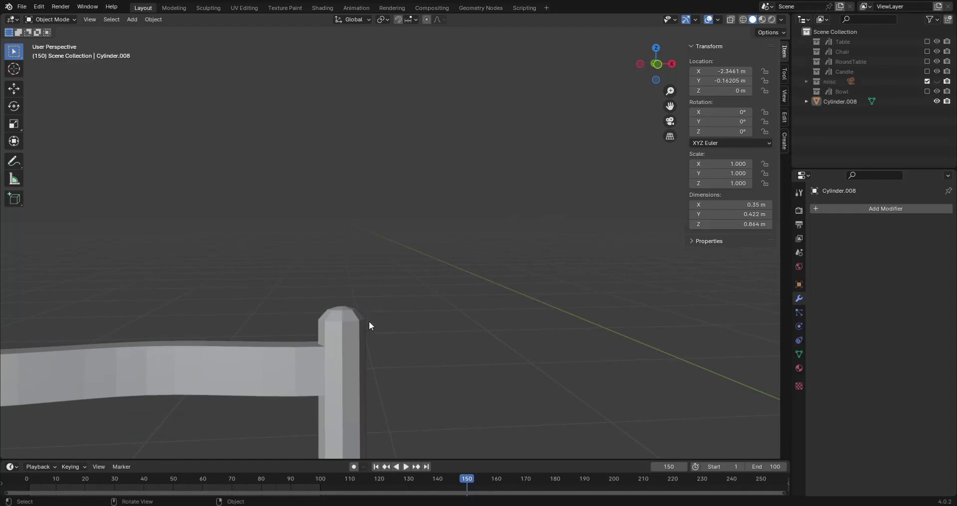
pyautogui.scroll(-4, 250, 310)
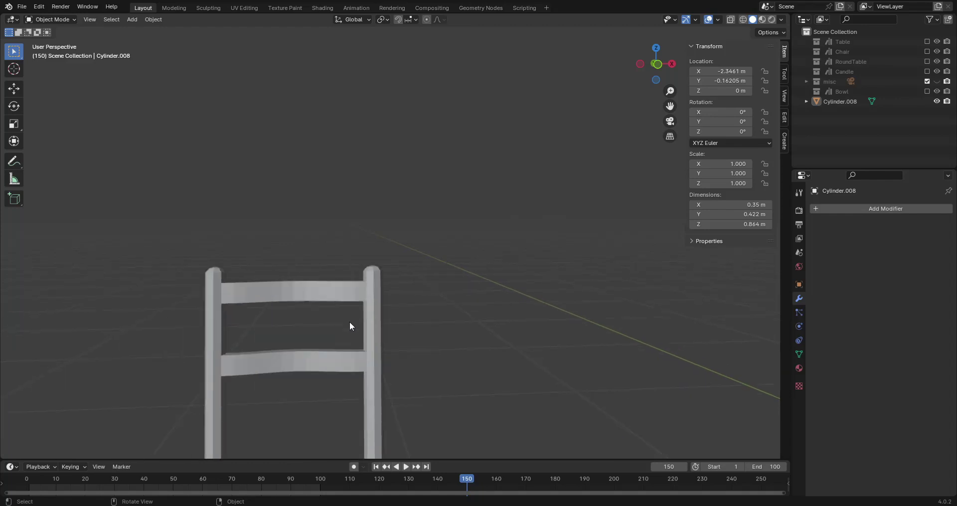
pyautogui.press('KP_7')
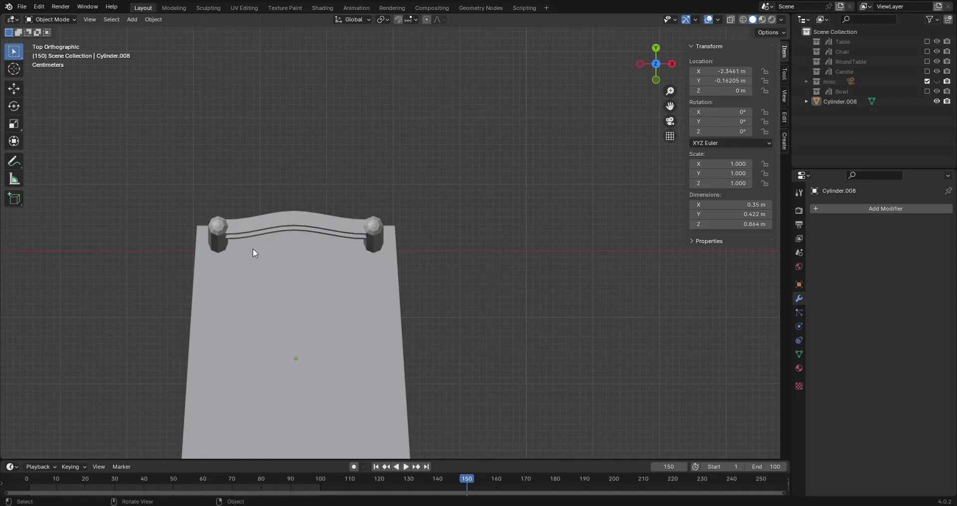
pyautogui.moveTo(532, 379); pyautogui.dragTo(471, 281, button='middle')
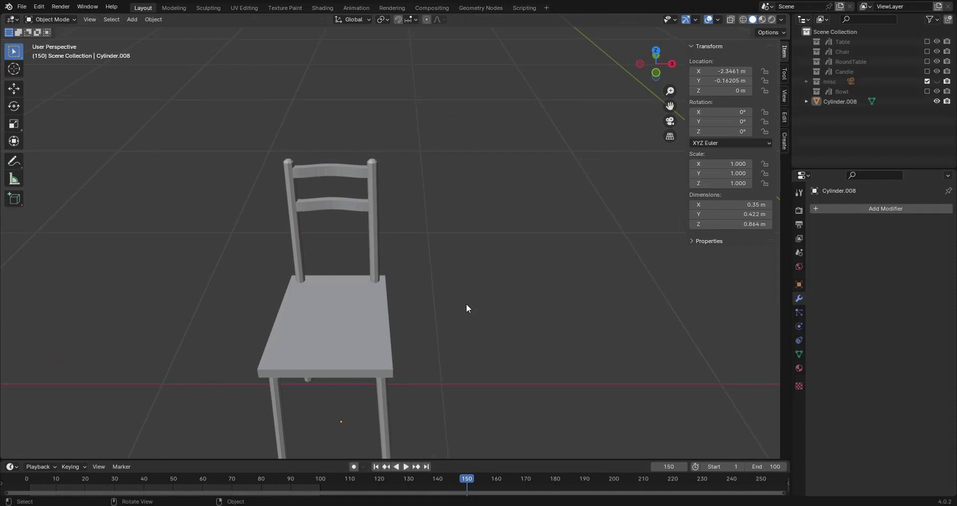
# Hide the reference chair and reset the 3D cursor to the world origin
pyautogui.press('h')
pyautogui.hotkey('shift', 'c')
pyautogui.scroll(-4, 390, 242)
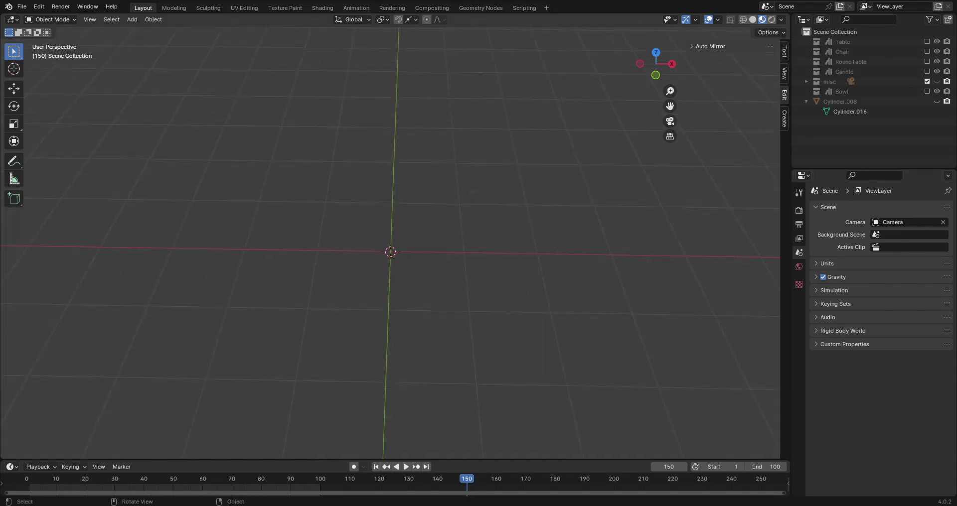
pyautogui.moveTo(623, 310); pyautogui.dragTo(622, 310, button='middle')
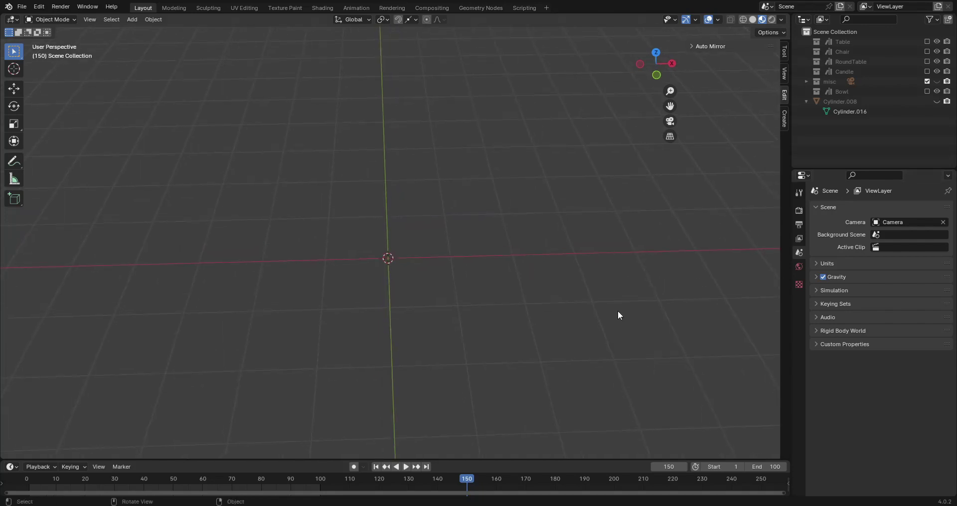
# Add a cube for the seat and set its dimensions to X 0.35 m, Y 0.4 m and Z 0.03 m
pyautogui.hotkey('shift', 'a')
pyautogui.moveTo(570, 305)
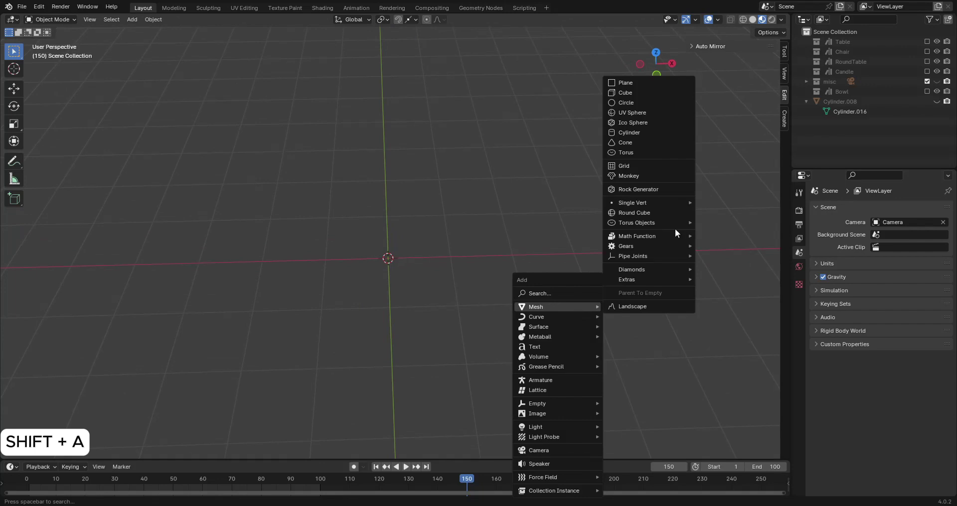
pyautogui.click(633, 93)
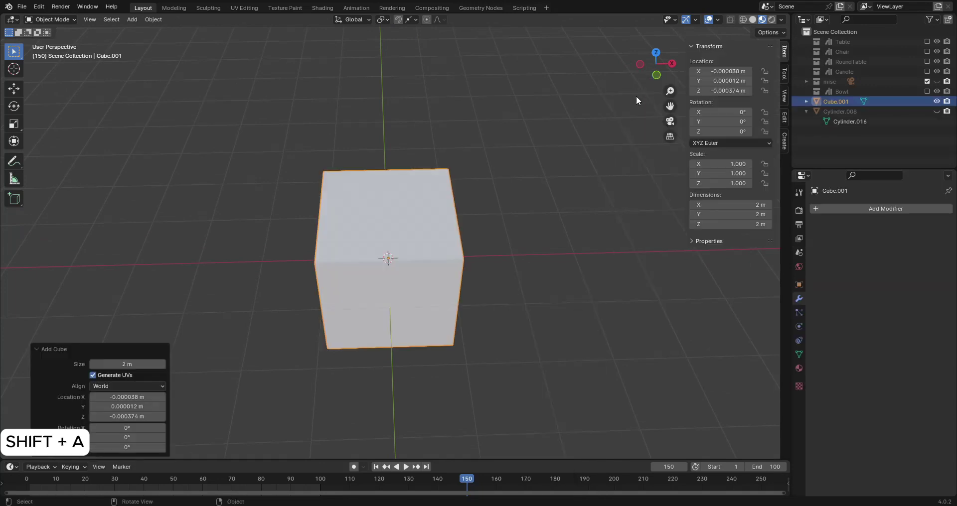
pyautogui.click(746, 204)
pyautogui.write('0.3')
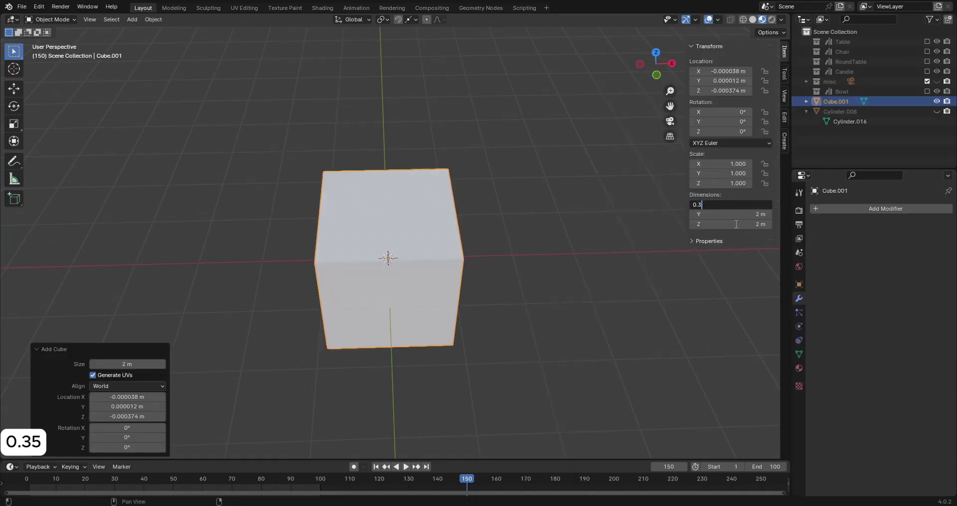
pyautogui.write('5')
pyautogui.press('Tab')
pyautogui.write('0.4')
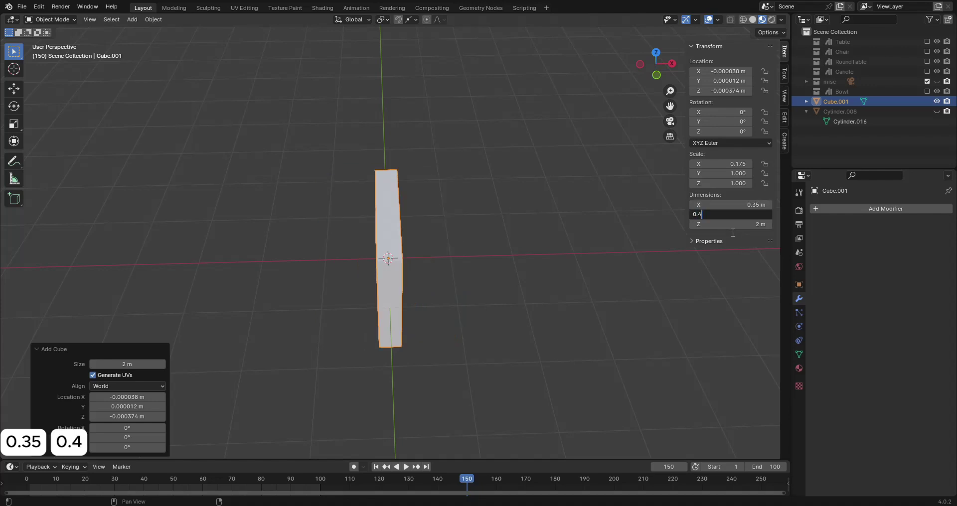
pyautogui.press('Tab')
pyautogui.write('0.03')
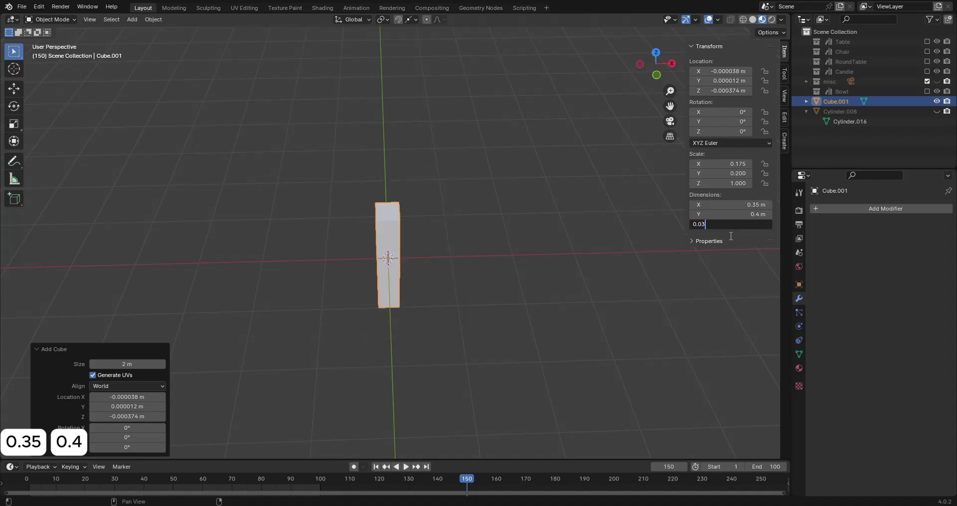
pyautogui.press('Return')
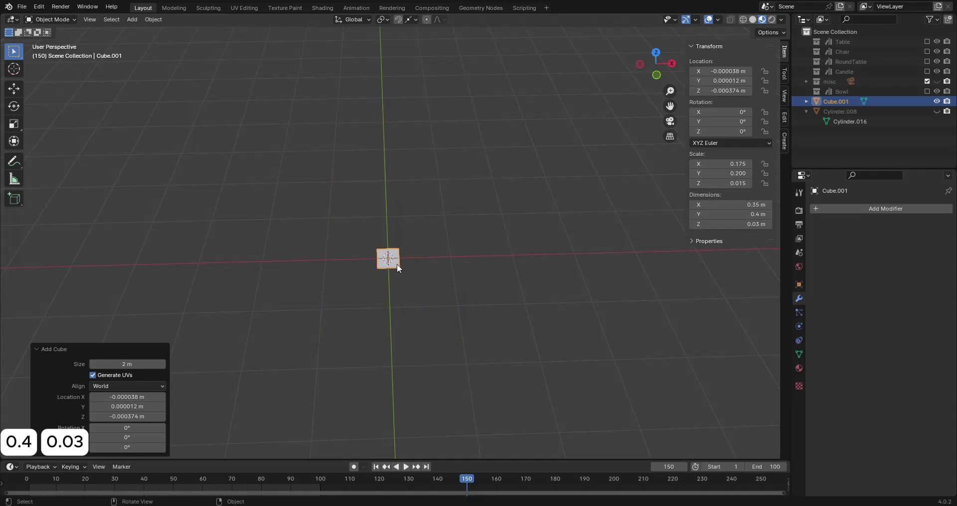
# Move the seat slab up 0.445 m along the Z axis
pyautogui.scroll(3, 435, 276)
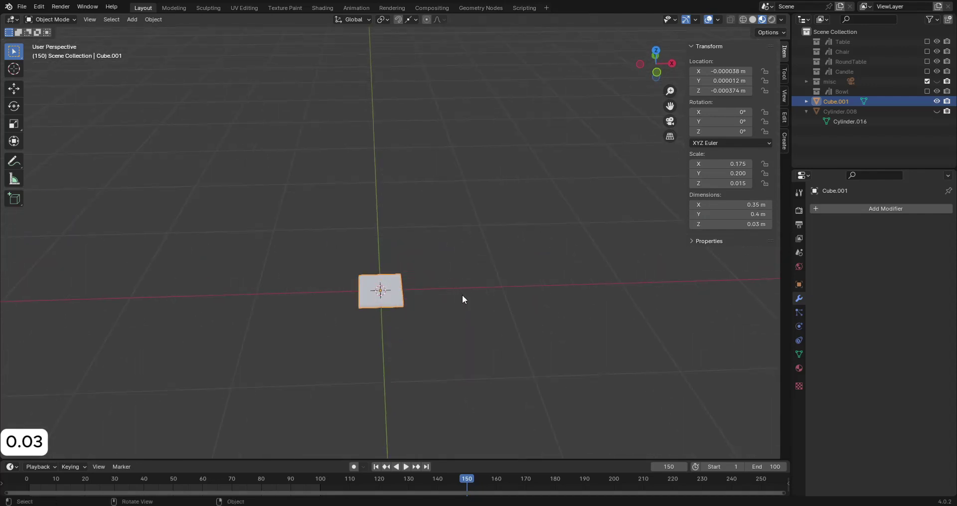
pyautogui.press('g')
pyautogui.press('z')
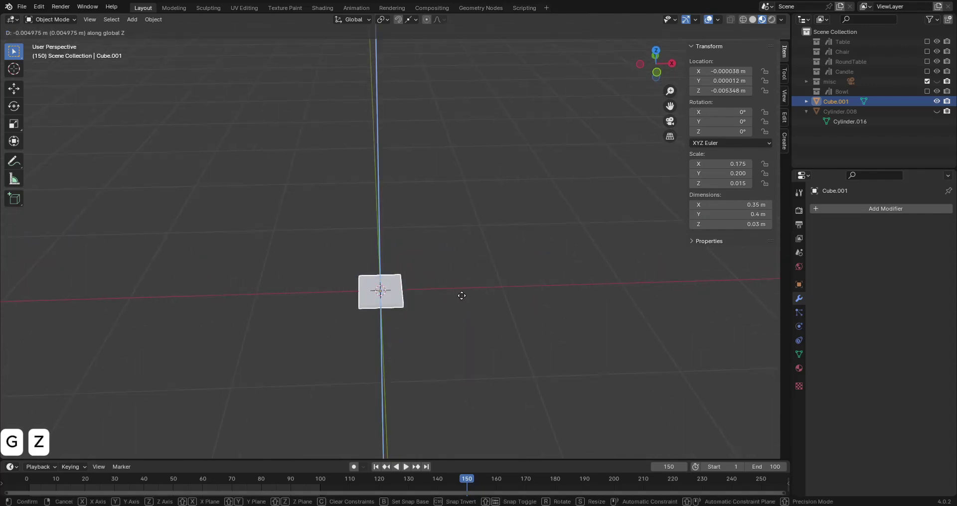
pyautogui.write('0.445')
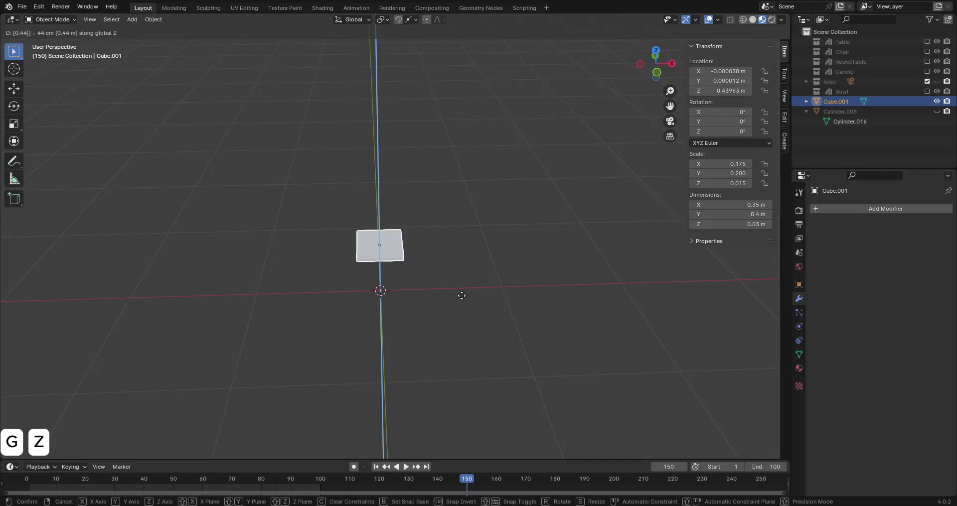
pyautogui.press('Return')
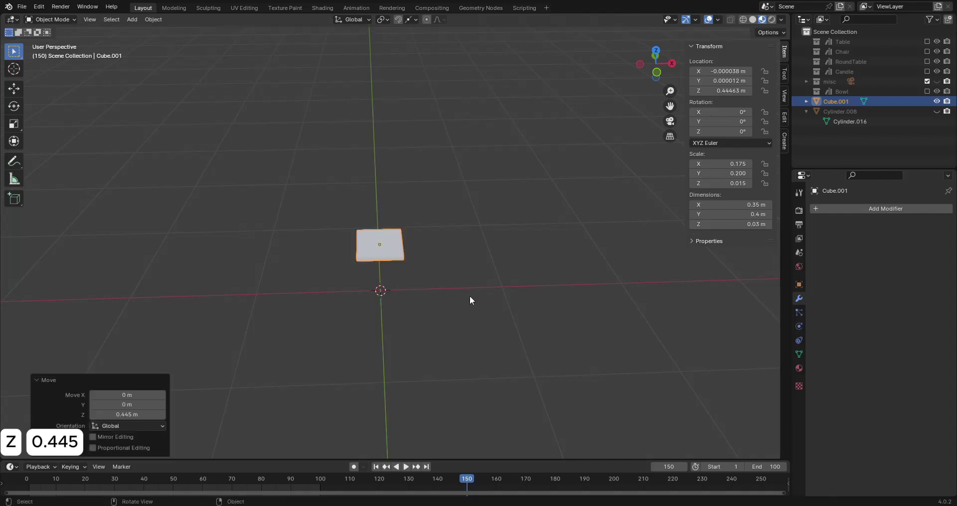
# Add one centred loop cut to the seat mesh, dividing it into left and right halves
pyautogui.press('Tab')
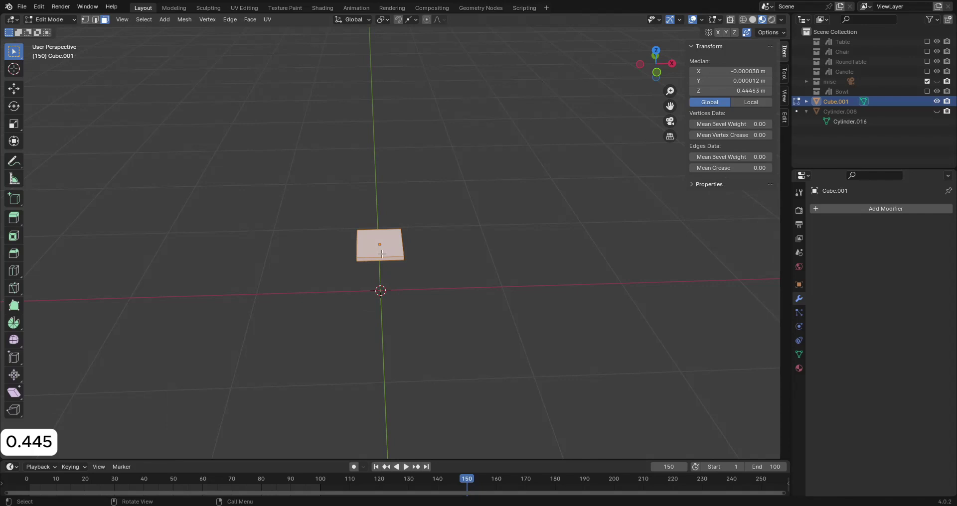
pyautogui.hotkey('ctrl', 'r')
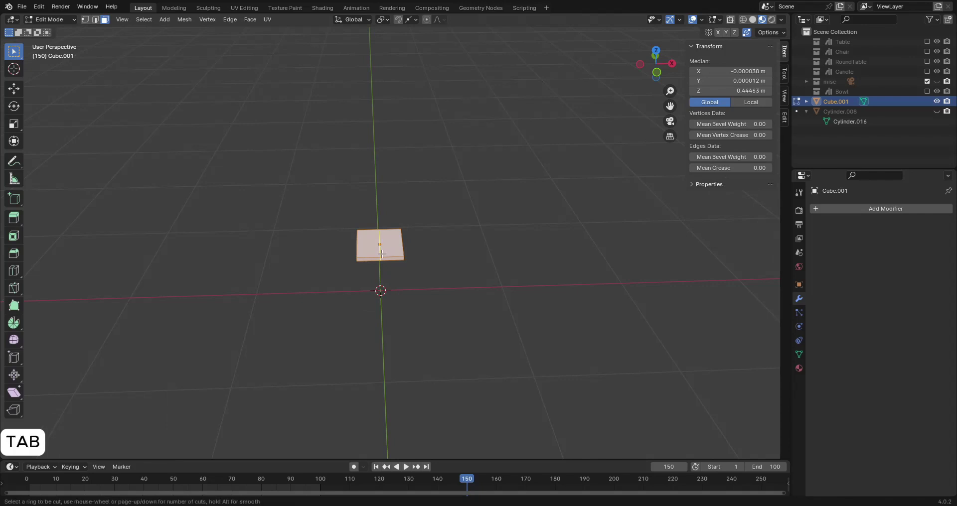
pyautogui.click(380, 254)
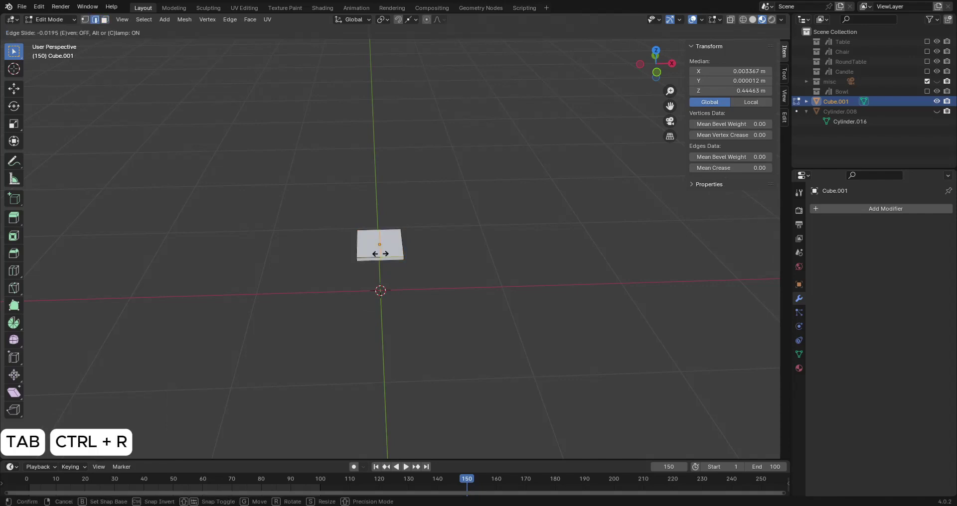
pyautogui.rightClick(381, 254)
# Delete the outer vertices on the seat's negative X side, leaving only the half on the positive X side
pyautogui.scroll(2, 414, 297)
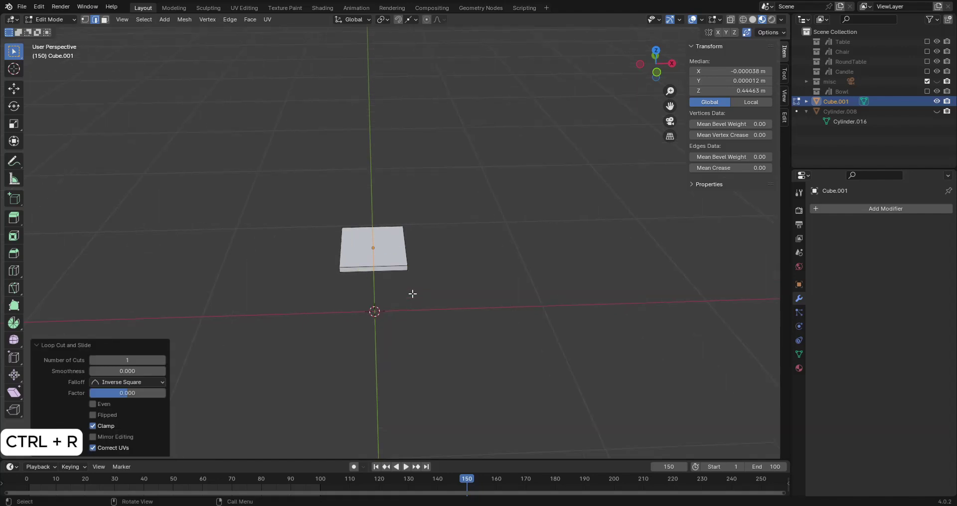
pyautogui.press('1')
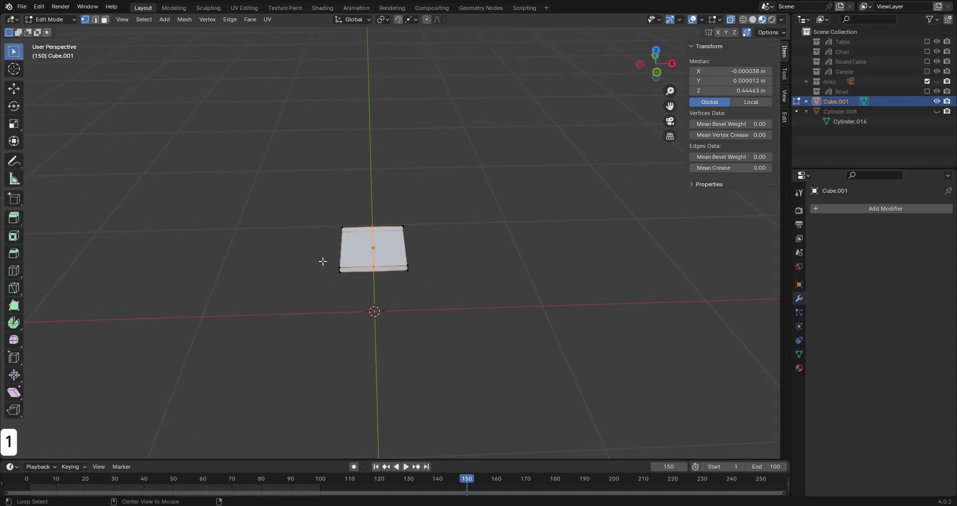
pyautogui.moveTo(316, 210); pyautogui.dragTo(353, 302)
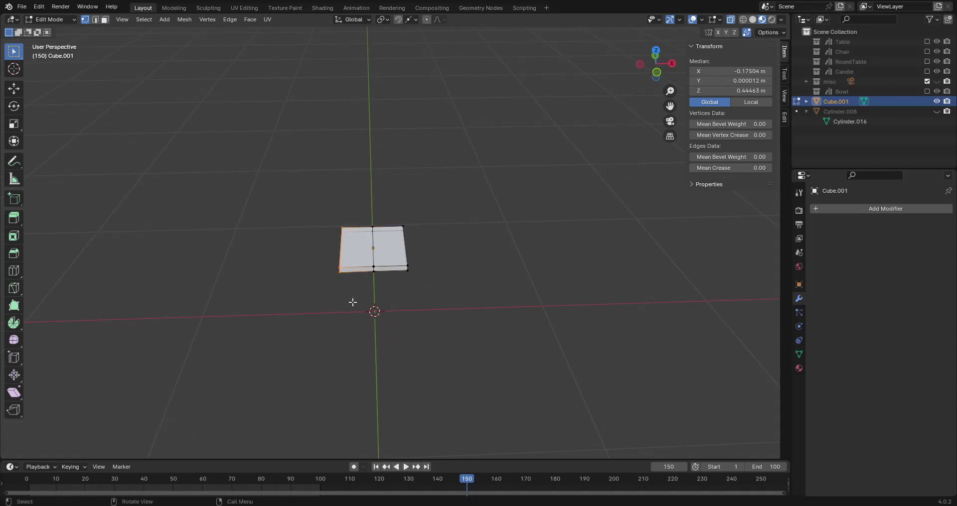
pyautogui.press('x')
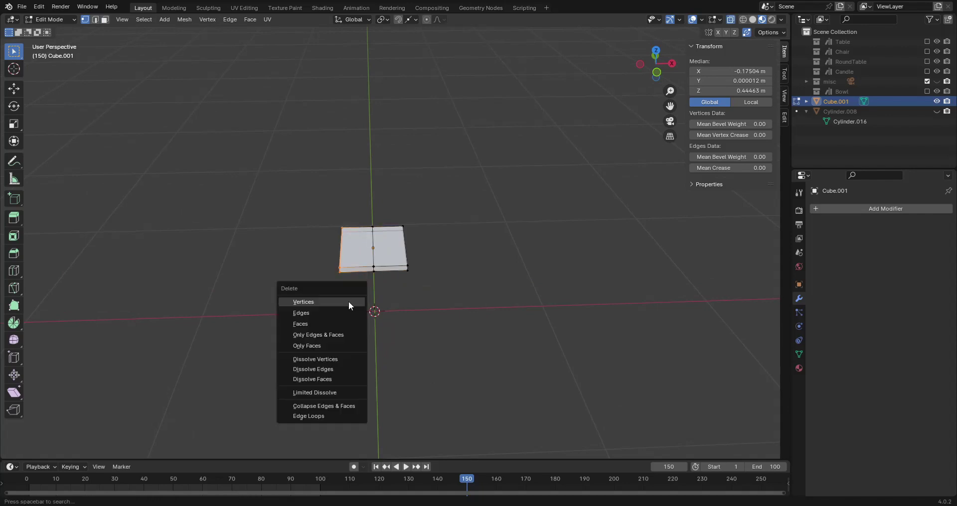
pyautogui.click(348, 301)
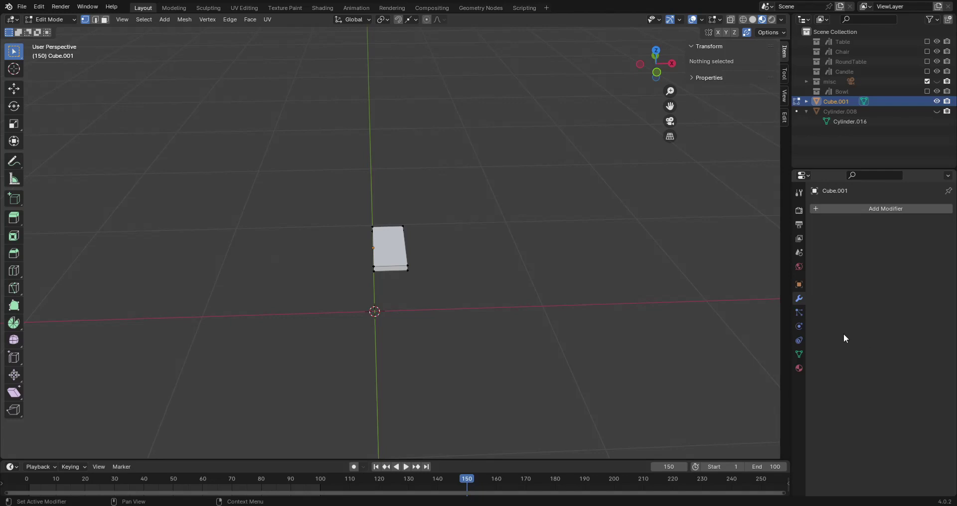
# Add a Mirror modifier to the remaining seat half
pyautogui.click(856, 208)
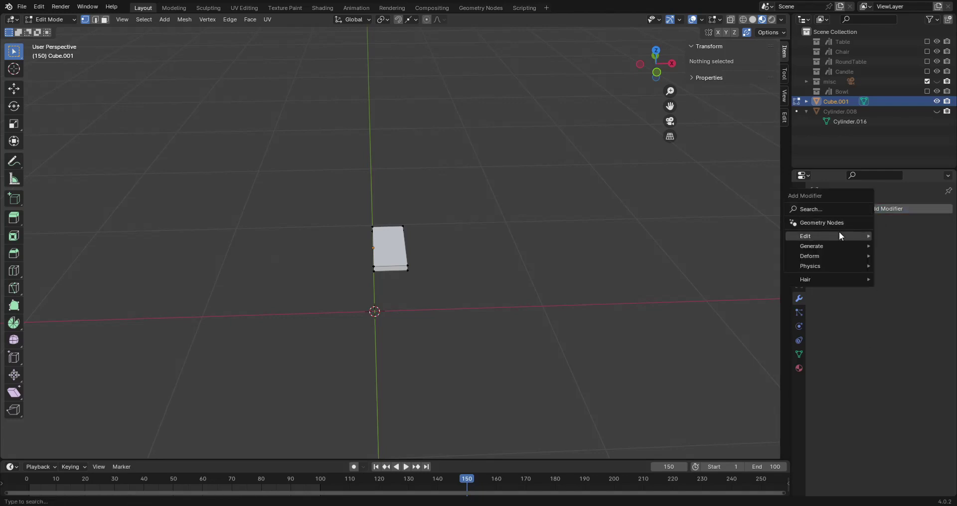
pyautogui.click(826, 209)
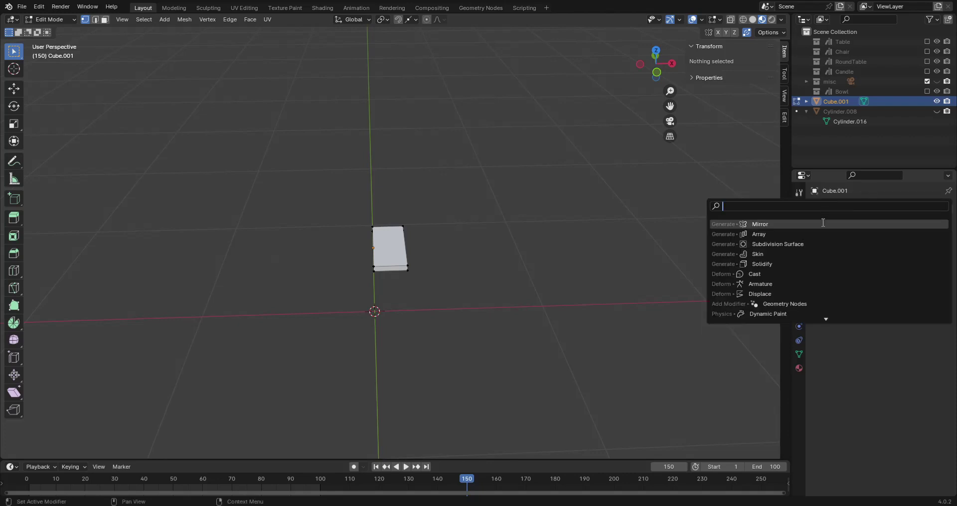
pyautogui.write('mirr')
pyautogui.press('Return')
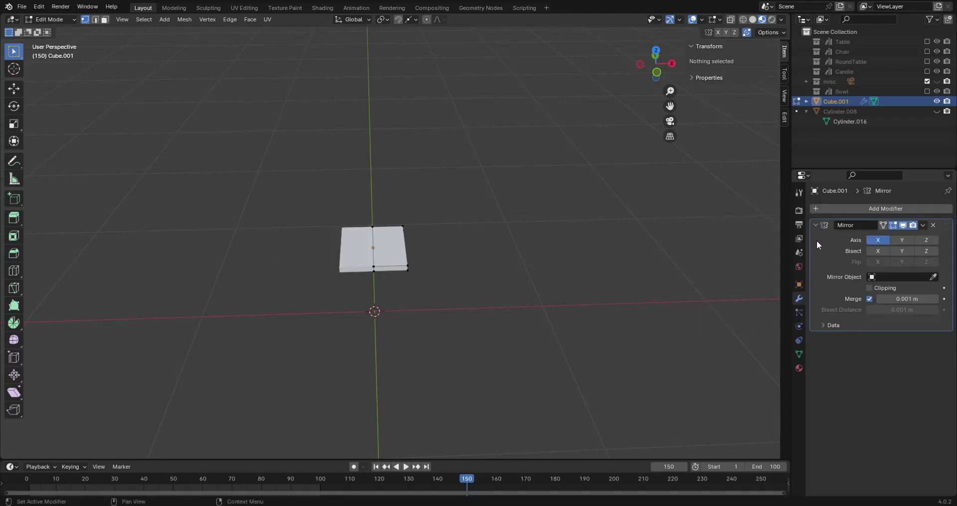
# Select the seat's narrow side face at the positive Y end in face select mode and view it from above
pyautogui.press('3')
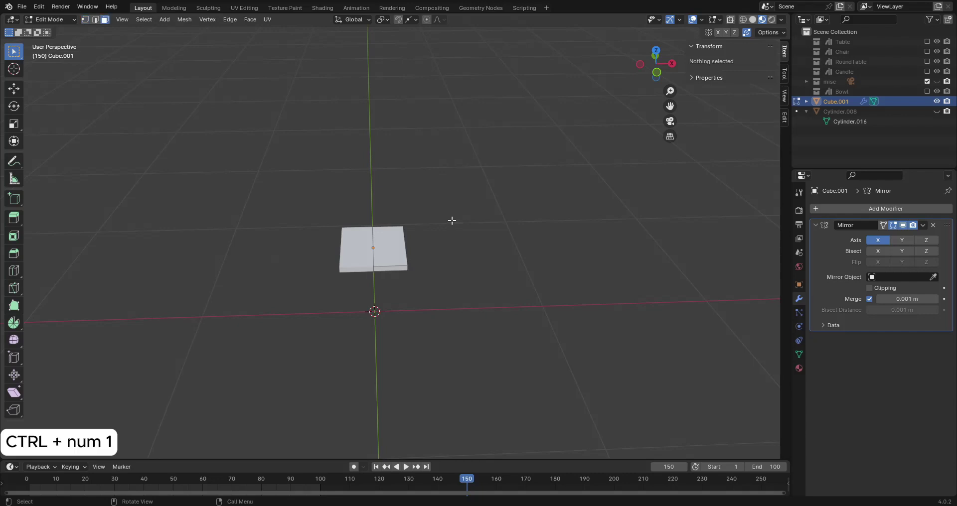
pyautogui.moveTo(518, 256); pyautogui.dragTo(260, 229, button='middle')
pyautogui.press('3')
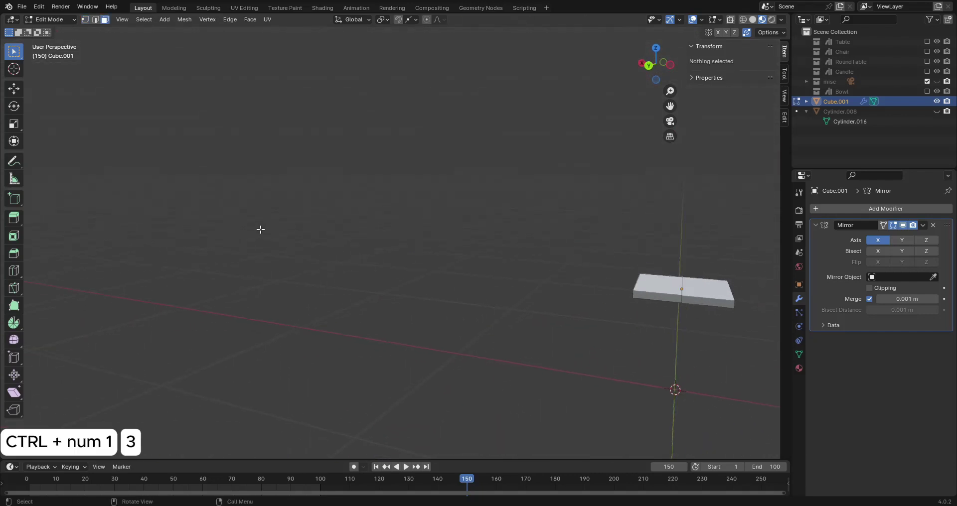
pyautogui.click(667, 299)
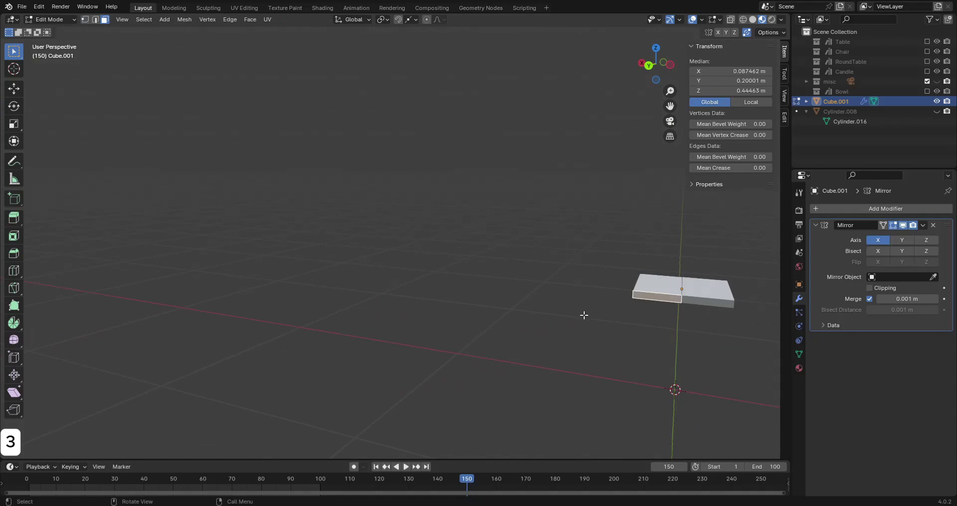
pyautogui.press('KP_7')
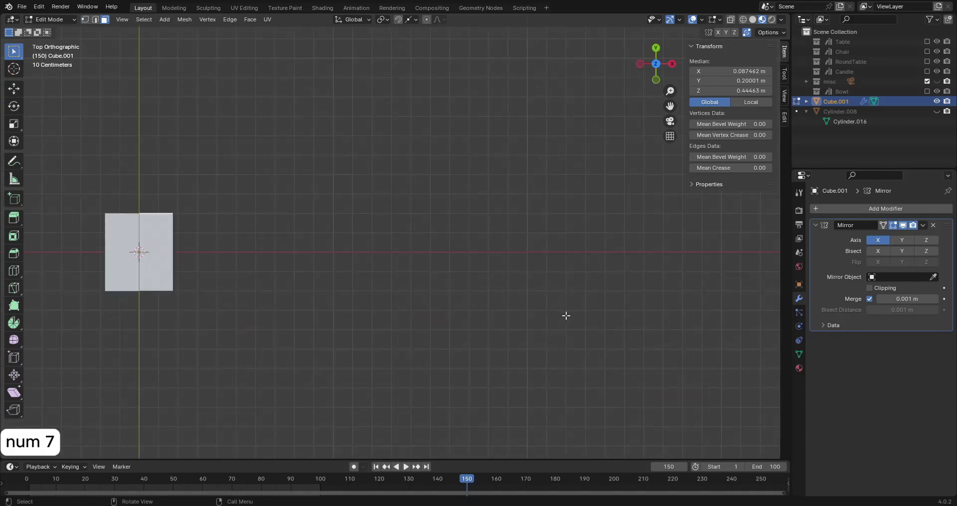
pyautogui.keyDown('shift'); pyautogui.moveTo(402, 318); pyautogui.dragTo(508, 292, button='middle'); pyautogui.keyUp('shift')
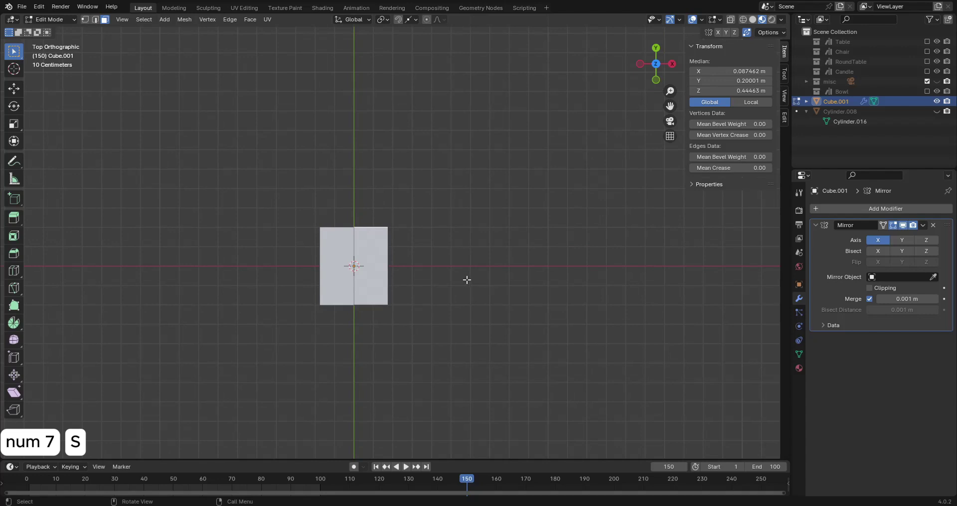
pyautogui.press('s')
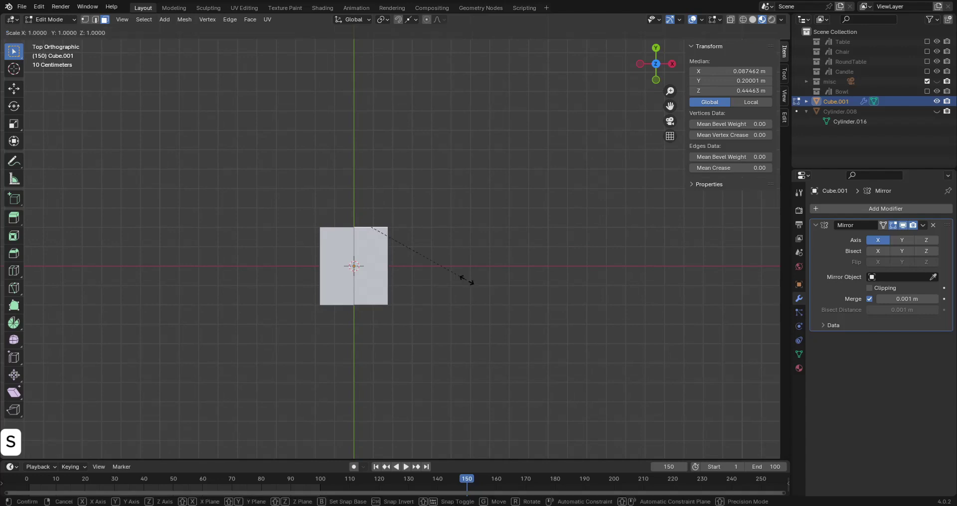
pyautogui.hotkey('shift', 'z')
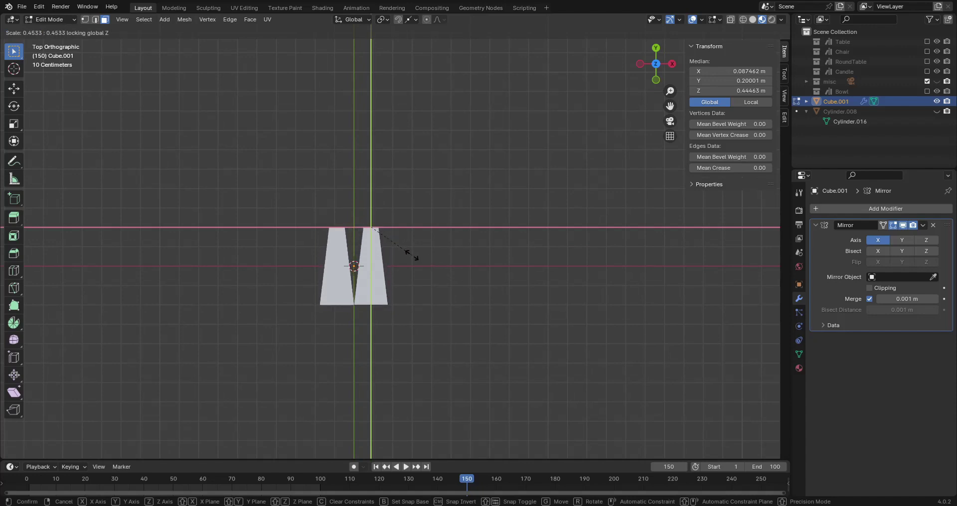
pyautogui.press('Escape')
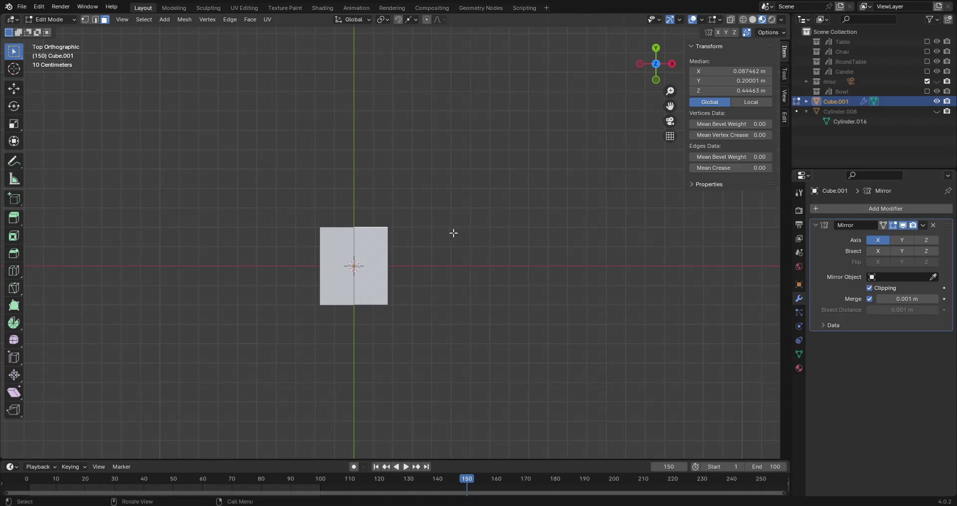
# Scale the selected seat face to 0.67 in X and Y with Z locked, tapering the seat, and return to object mode
pyautogui.press('s')
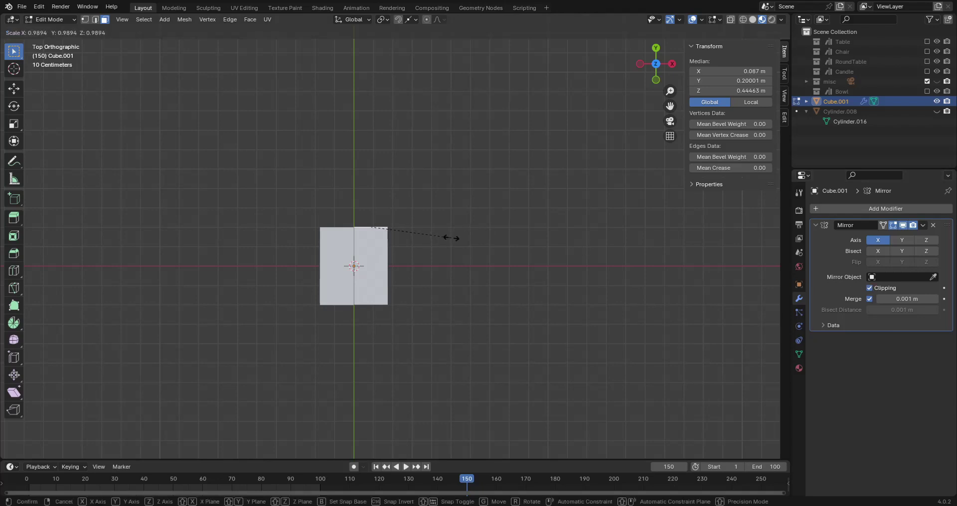
pyautogui.hotkey('shift', 'z')
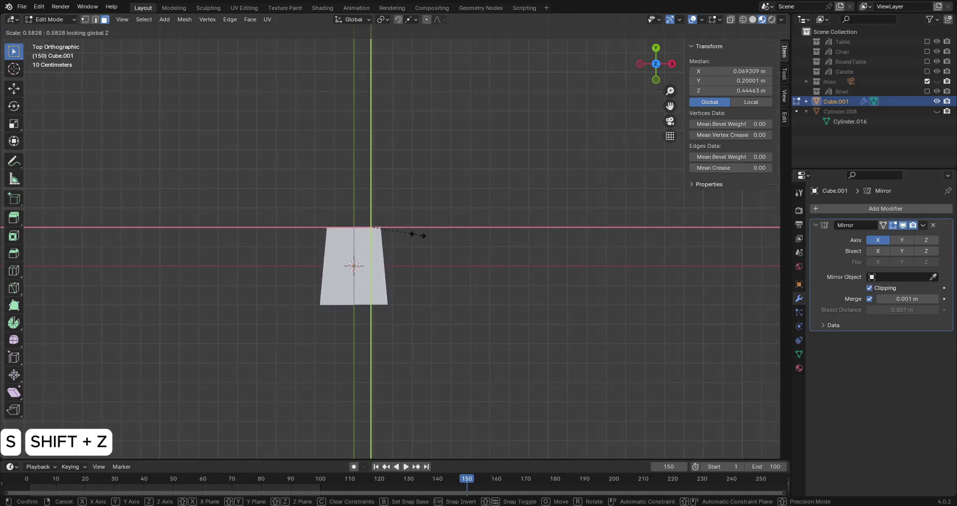
pyautogui.click(421, 239)
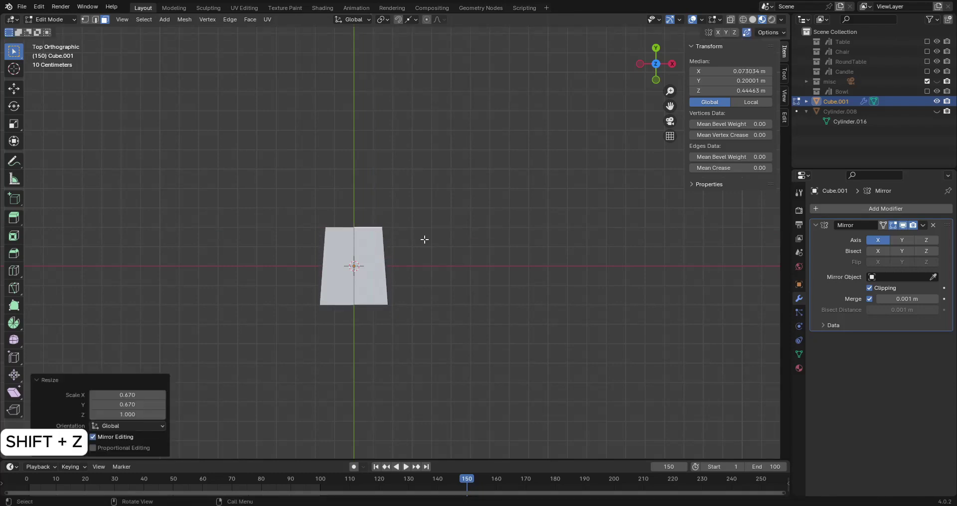
pyautogui.press('Tab')
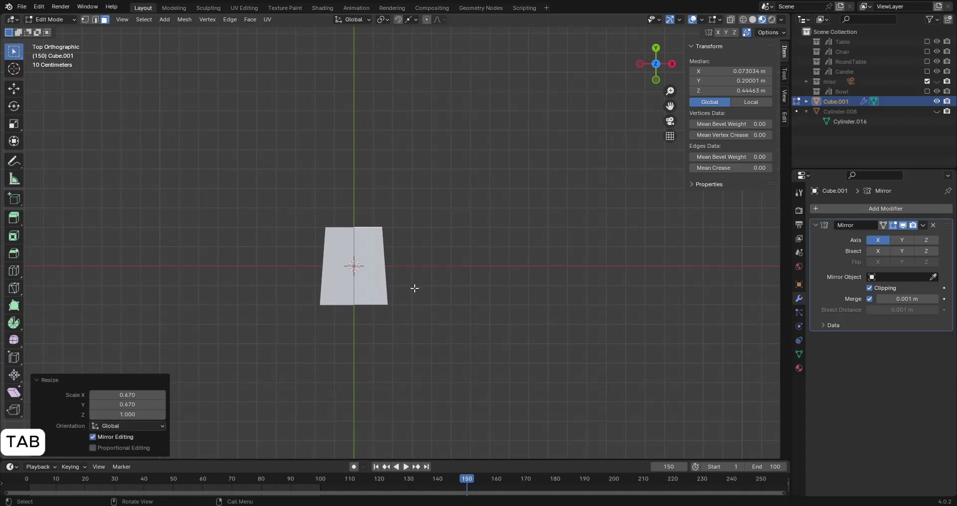
pyautogui.press('Tab')
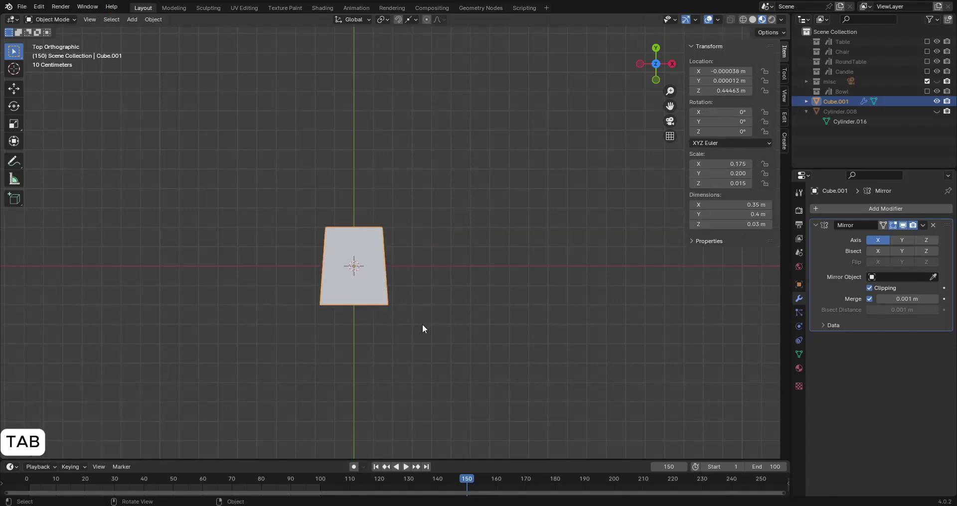
# Add a cylinder mesh with 8 vertices as the first chair leg
pyautogui.moveTo(423, 327); pyautogui.dragTo(412, 279, button='middle')
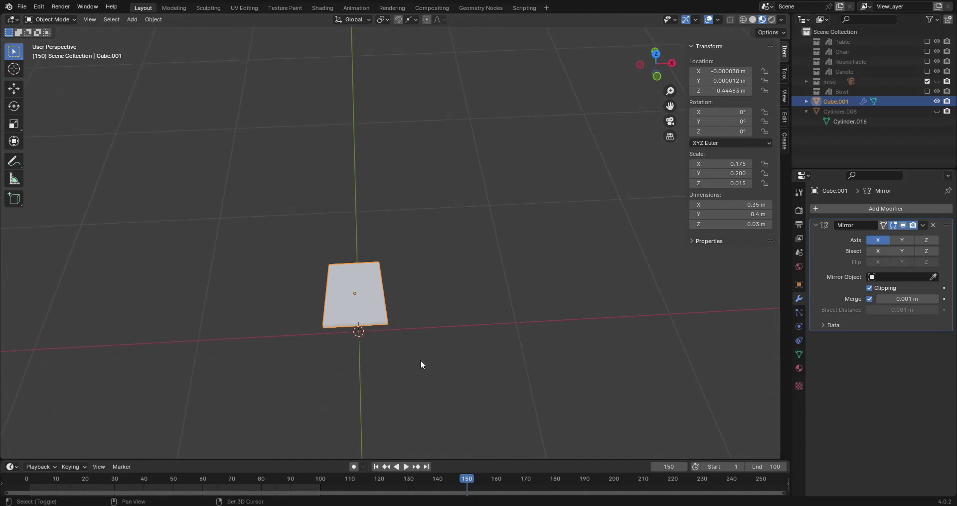
pyautogui.moveTo(420, 359); pyautogui.dragTo(412, 274, button='middle')
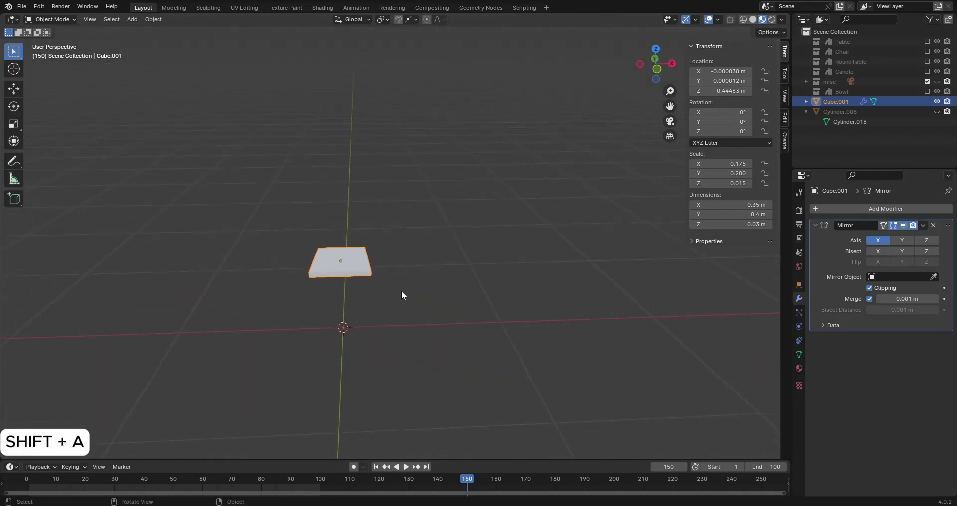
pyautogui.hotkey('shift', 'a')
pyautogui.moveTo(400, 291)
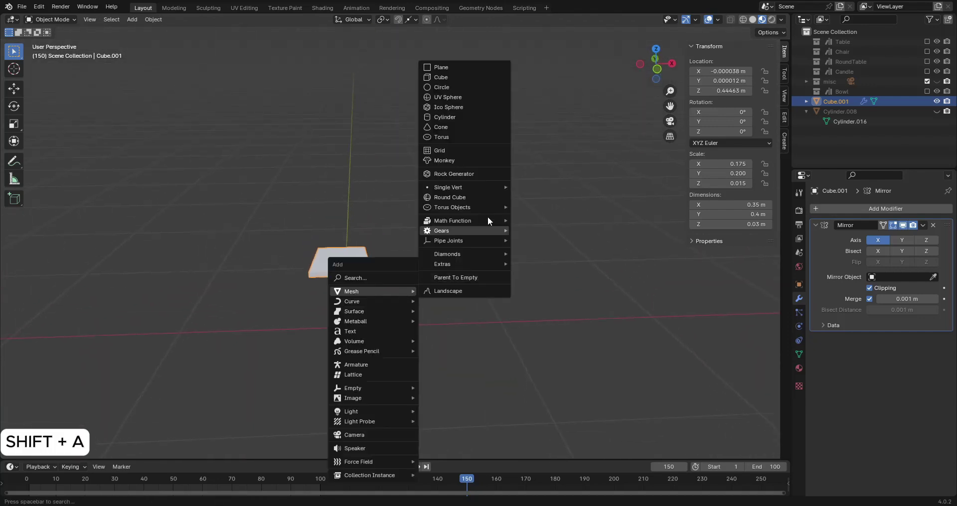
pyautogui.click(445, 116)
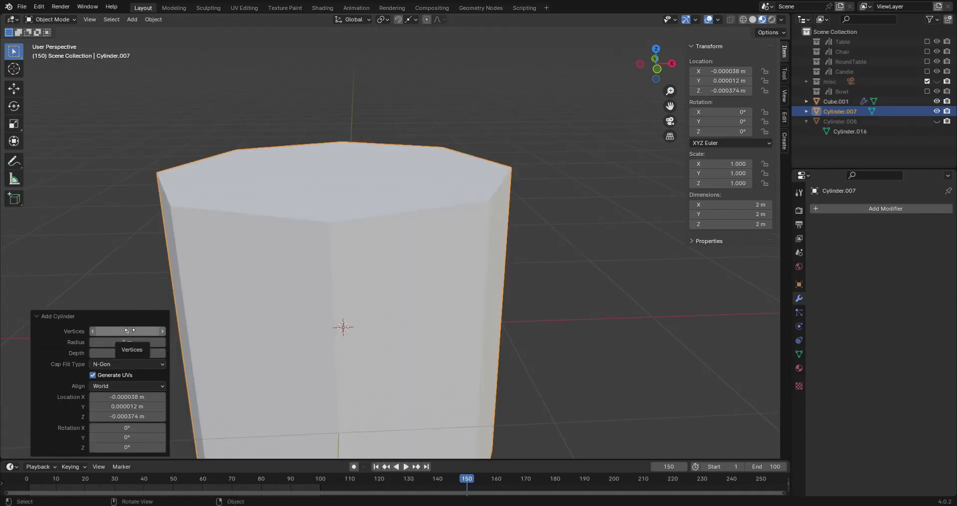
# Set the cylinder's dimensions to 0.03 m in X, 0.03 m in Y and 0.43 m in Z
pyautogui.click(741, 205)
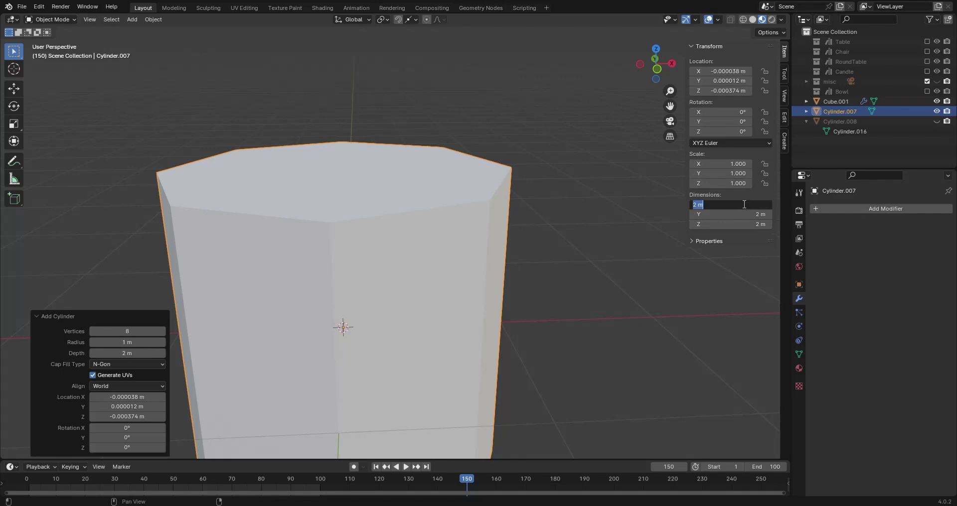
pyautogui.write('0.03')
pyautogui.press('Tab')
pyautogui.write('0.03')
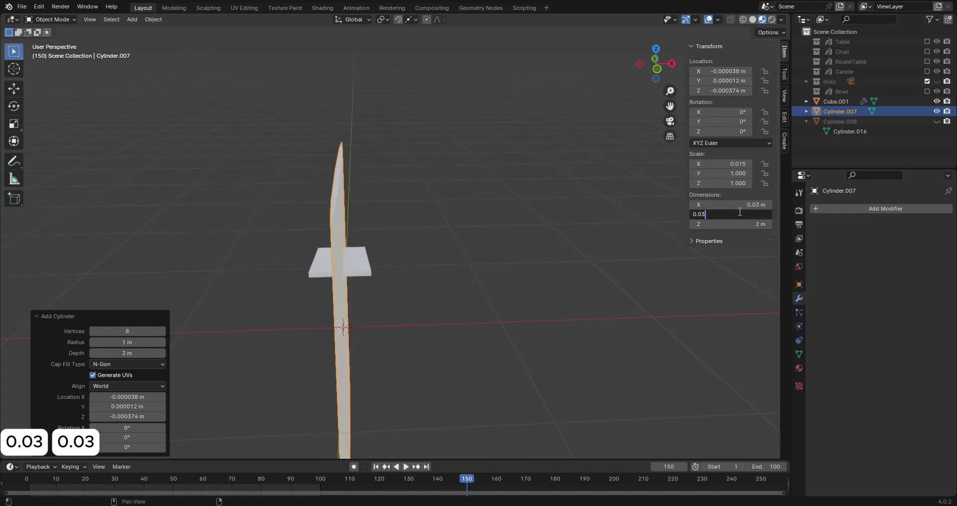
pyautogui.press('Tab')
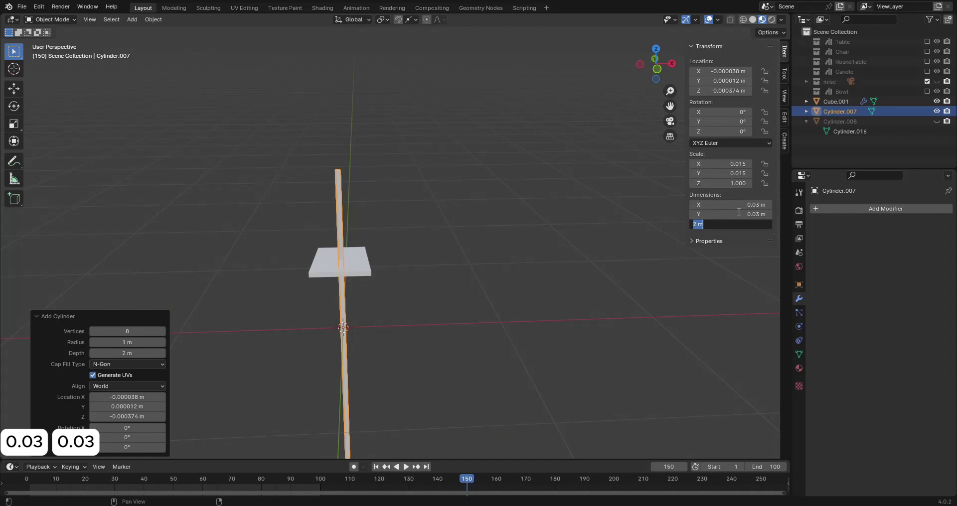
pyautogui.write('0.43')
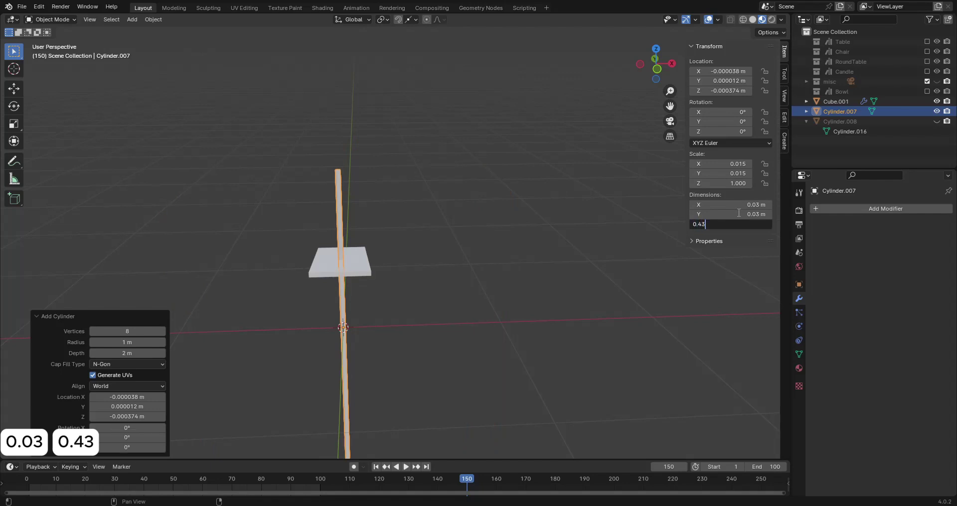
pyautogui.press('Return')
# Move the leg up 0.215 m along the Z axis and view it from the front
pyautogui.press('g')
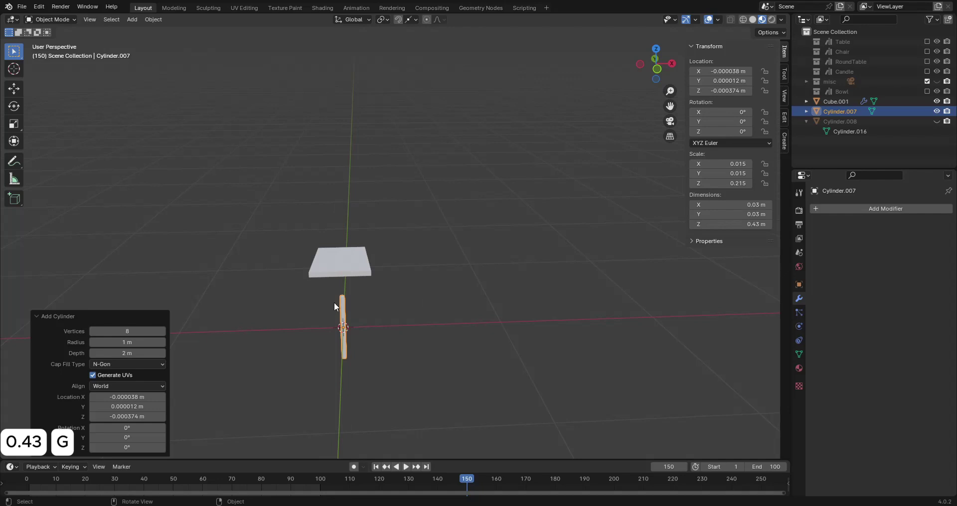
pyautogui.write('z')
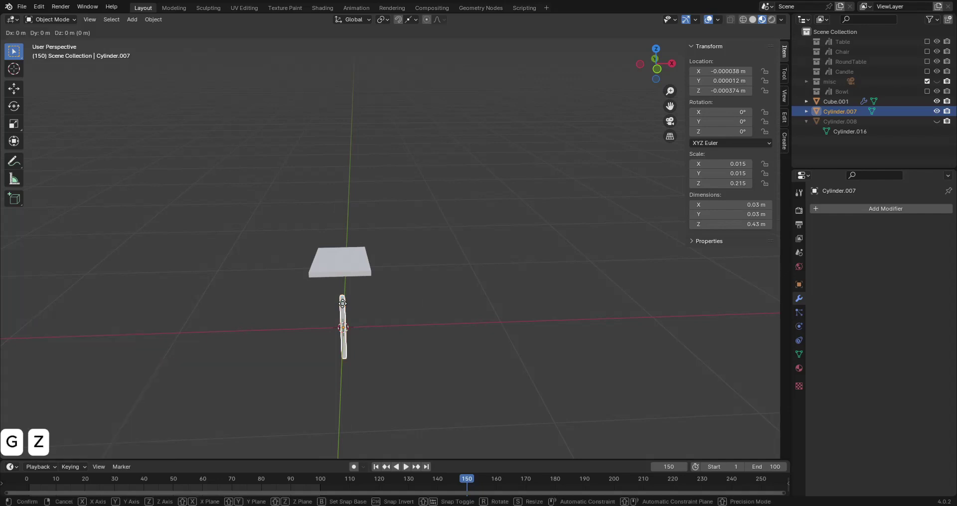
pyautogui.write('0.215')
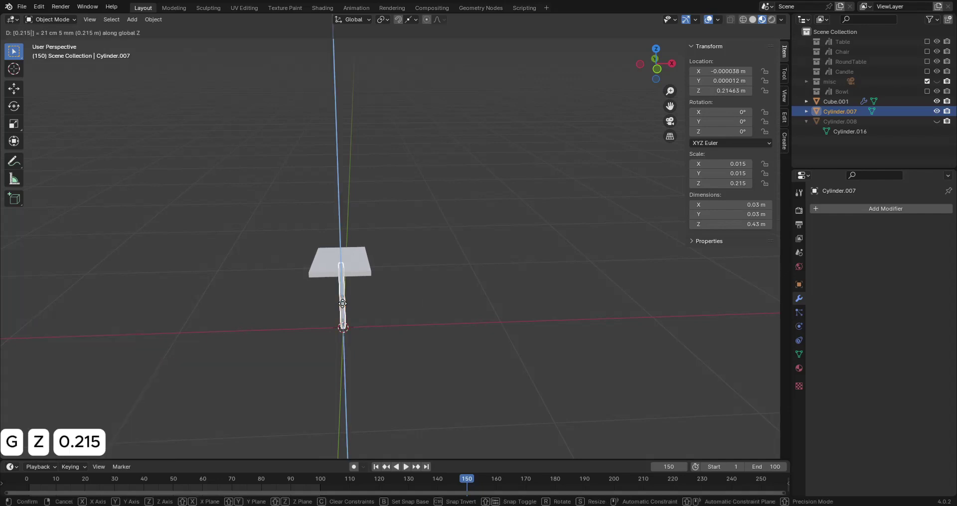
pyautogui.press('KP_1')
pyautogui.click(342, 303)
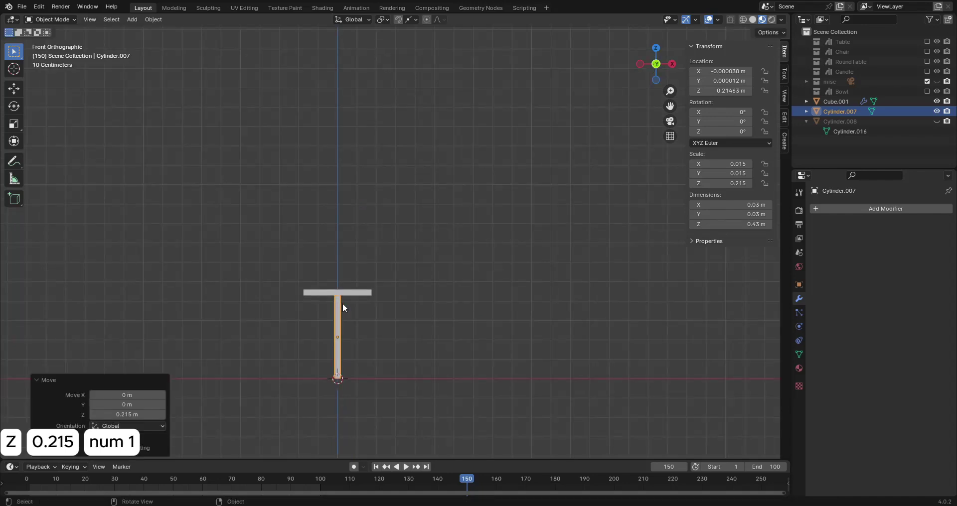
# Rotate the leg by -2° about the global Y axis and -2° about the global X axis
pyautogui.scroll(4, 351, 339)
pyautogui.keyDown('shift'); pyautogui.moveTo(422, 385); pyautogui.dragTo(520, 298, button='middle'); pyautogui.keyUp('shift')
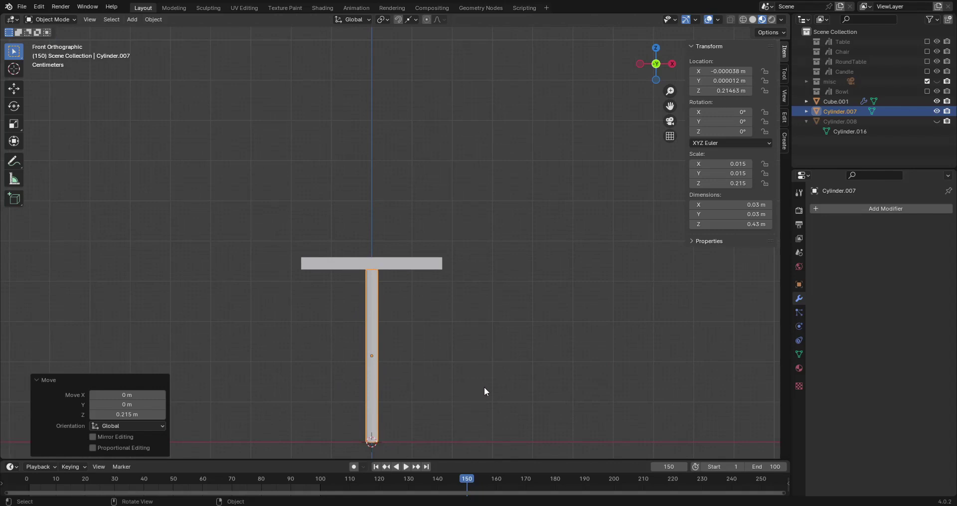
pyautogui.press('r')
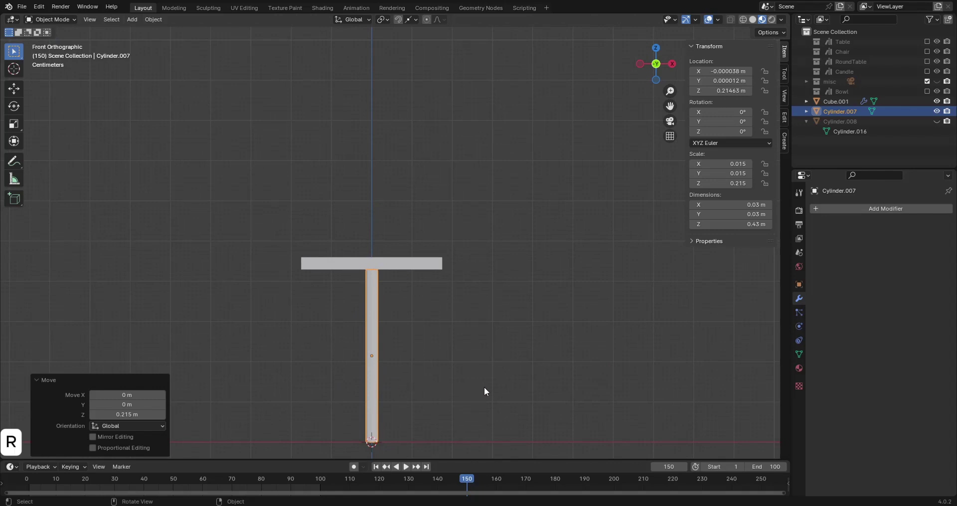
pyautogui.press('y')
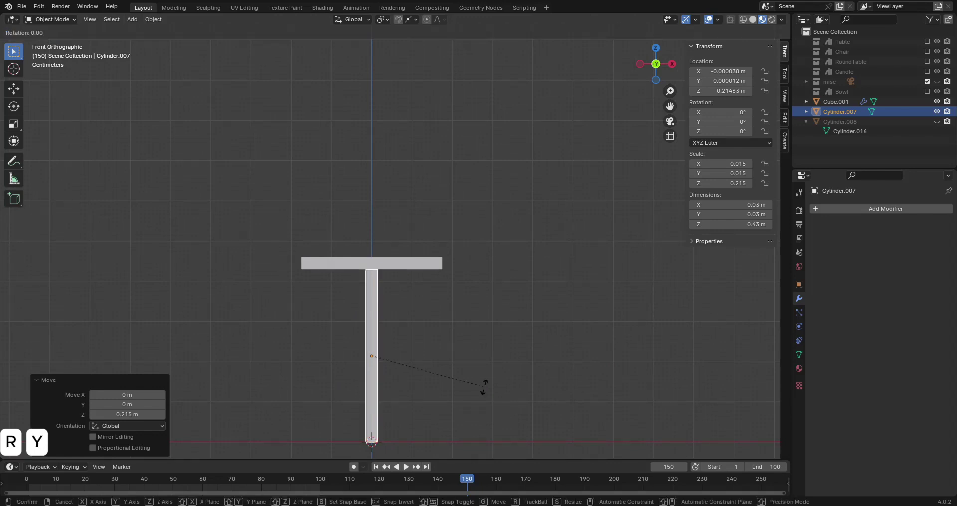
pyautogui.write('-2')
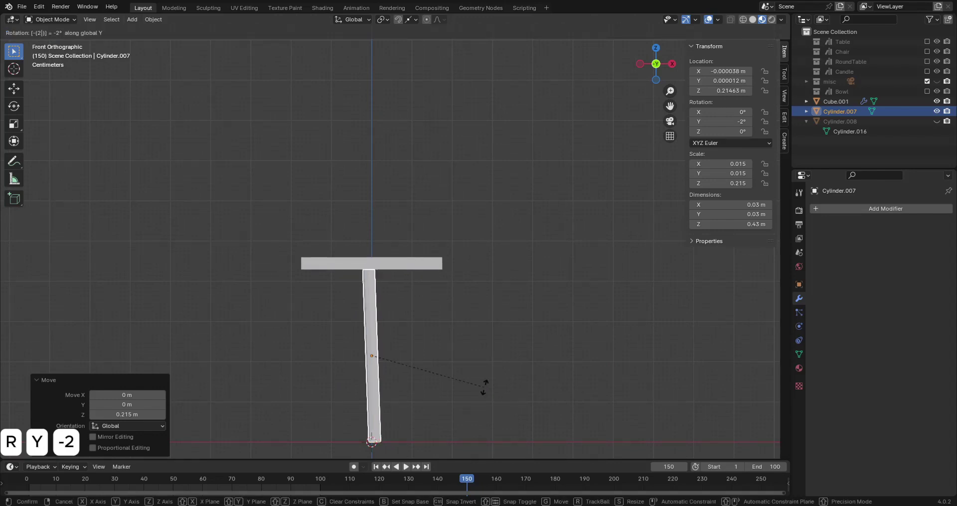
pyautogui.click(483, 388)
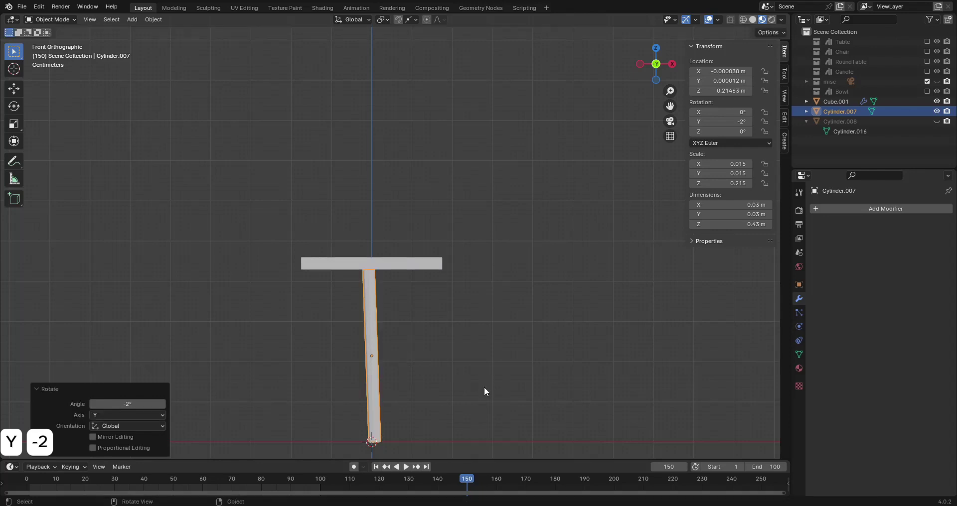
pyautogui.press('r')
pyautogui.write('x')
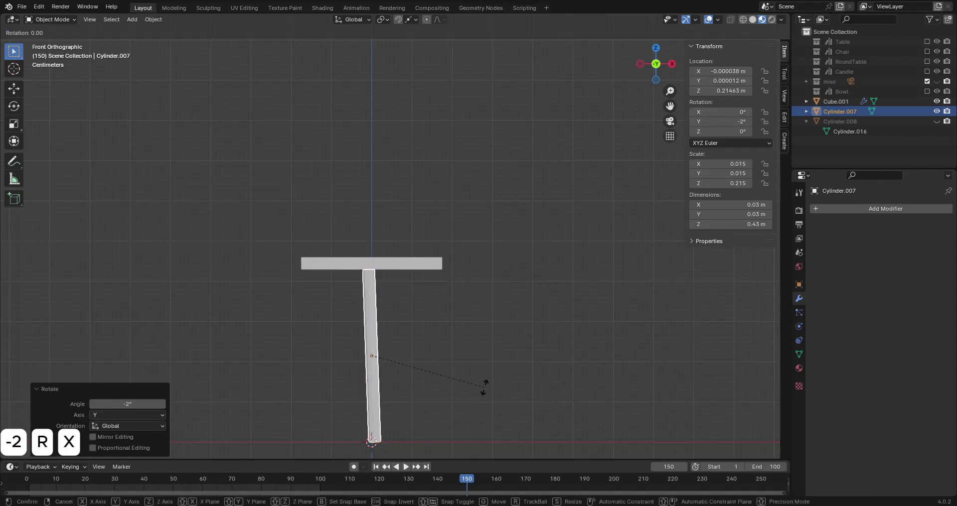
pyautogui.write('-2')
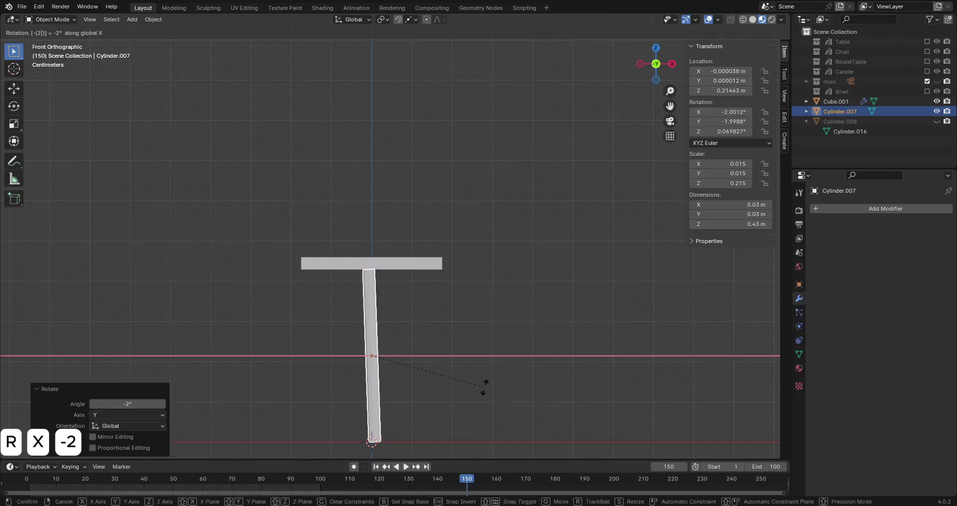
pyautogui.click(484, 388)
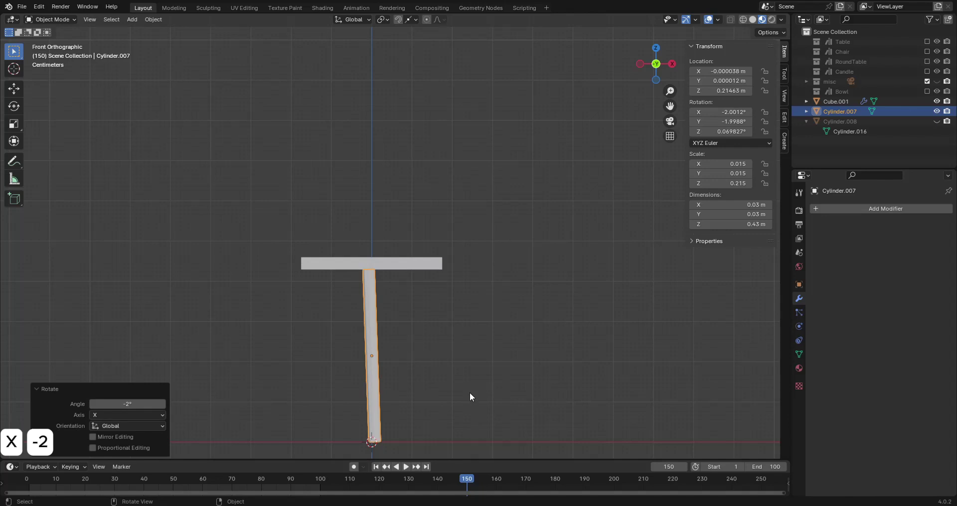
# Select the leg's bottom face in Edit Mode and rotate it about 2.44° in the front view to level it with the floor
pyautogui.keyDown('shift'); pyautogui.moveTo(450, 405); pyautogui.dragTo(449, 331, button='middle'); pyautogui.keyUp('shift')
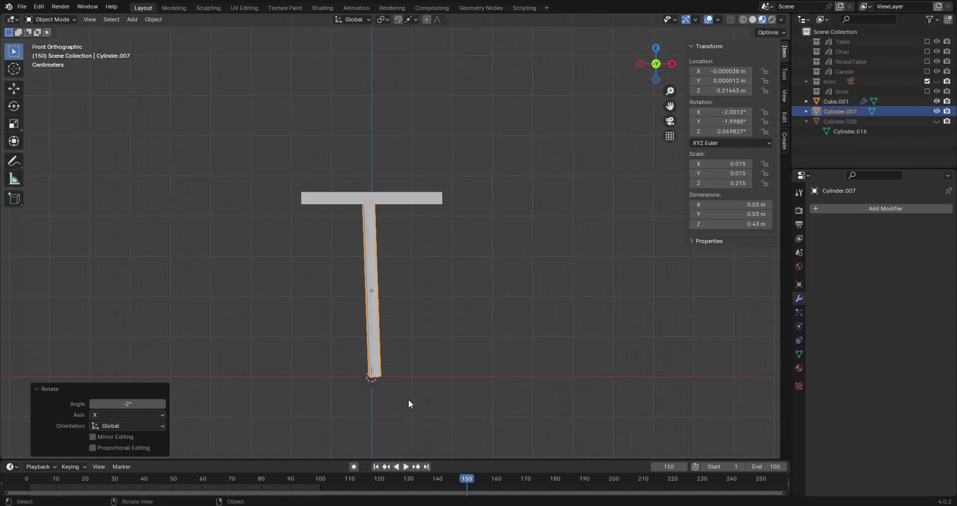
pyautogui.scroll(1, 404, 399)
pyautogui.press('Tab')
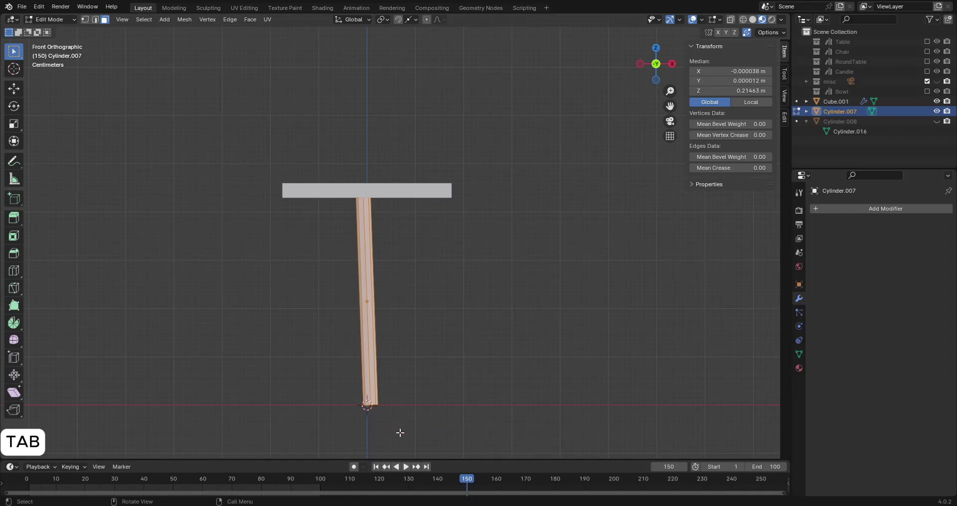
pyautogui.scroll(3, 402, 433)
pyautogui.moveTo(416, 421); pyautogui.dragTo(394, 379, button='middle')
pyautogui.click(380, 428)
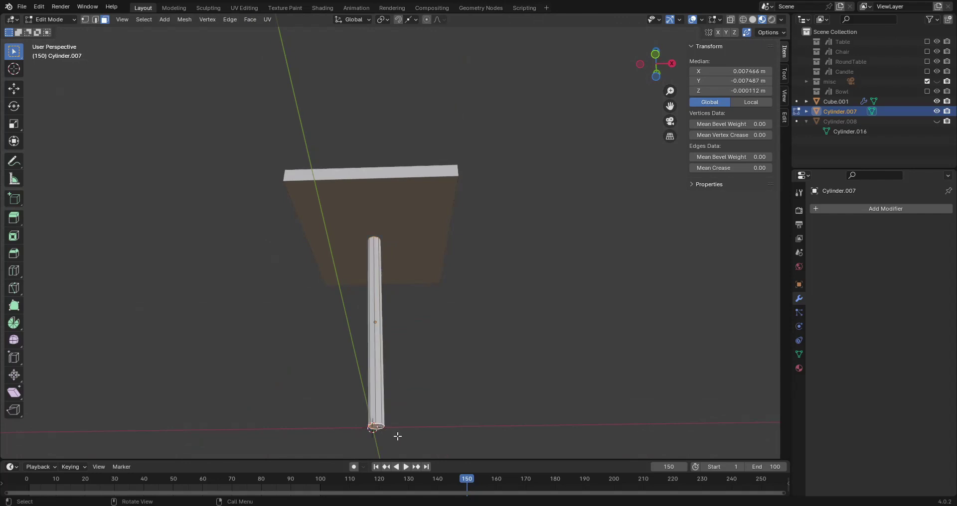
pyautogui.press('KP_1')
pyautogui.scroll(3, 357, 335)
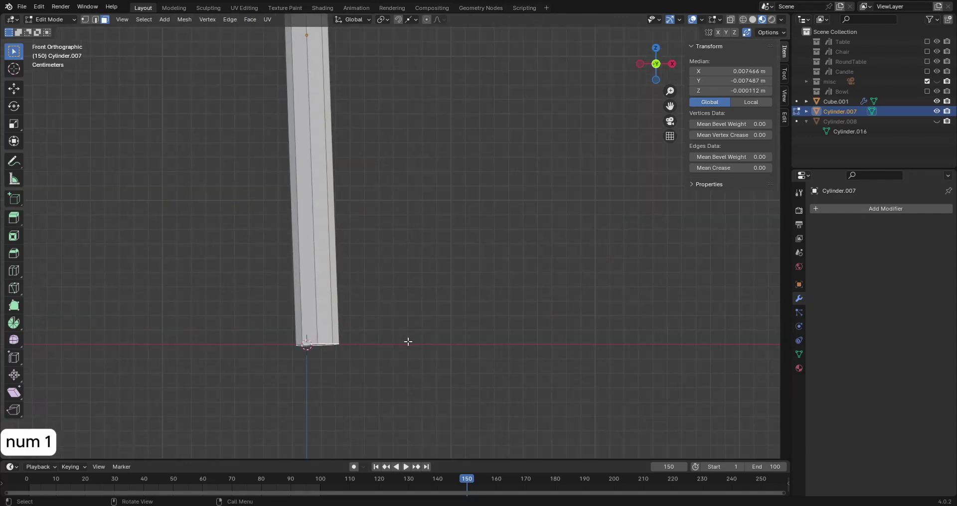
pyautogui.press('r')
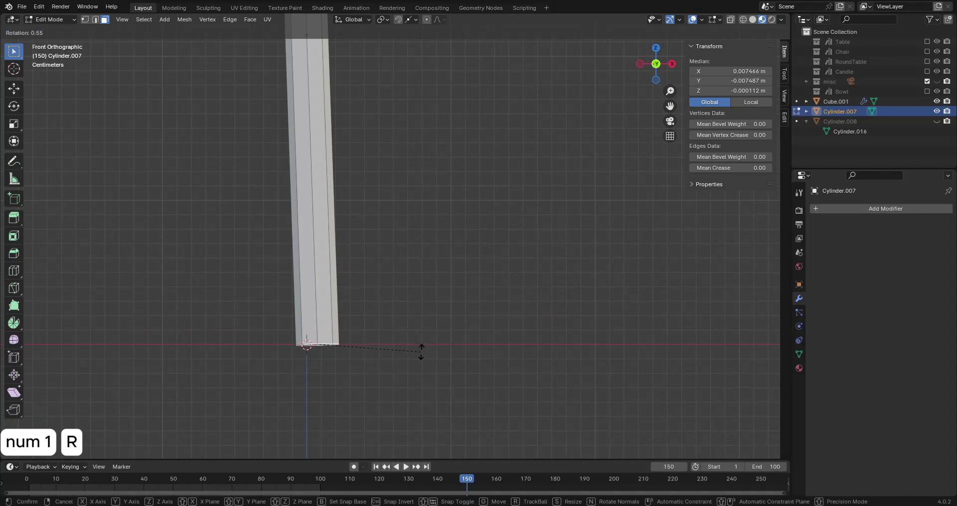
pyautogui.click(417, 352)
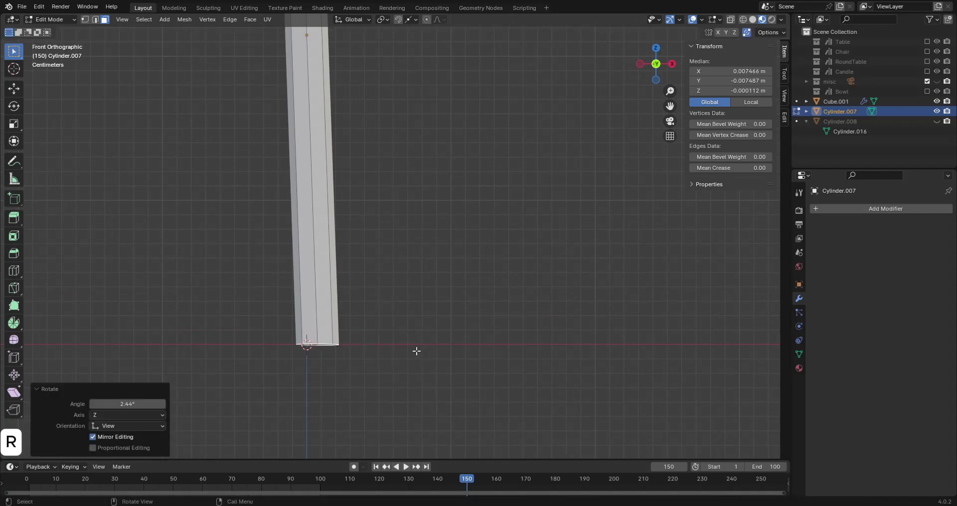
# Rotate the leg's bottom face about -1.82° in the right orthographic view to level it with the floor
pyautogui.press('KP_3')
pyautogui.scroll(-5, 413, 354)
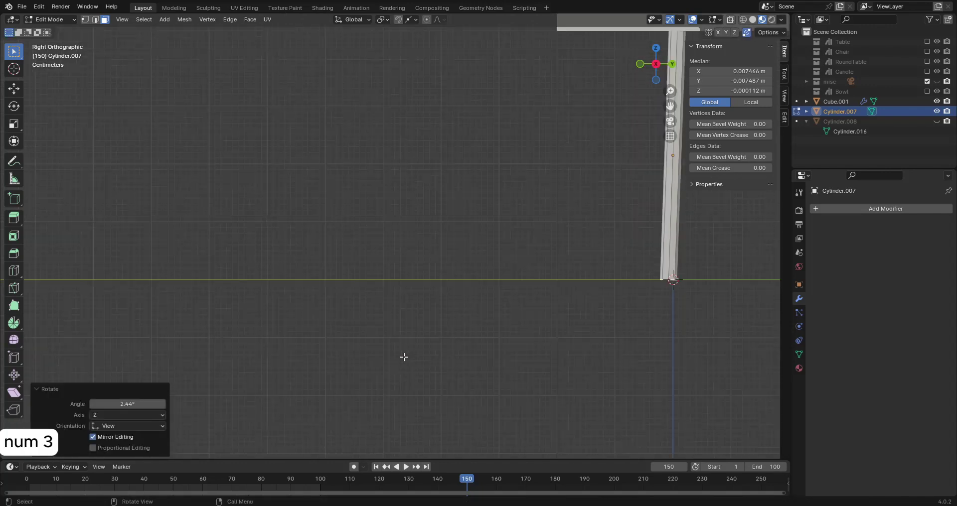
pyautogui.keyDown('shift'); pyautogui.moveTo(674, 330); pyautogui.dragTo(540, 337, button='middle'); pyautogui.keyUp('shift')
pyautogui.scroll(4, 540, 338)
pyautogui.keyDown('shift'); pyautogui.moveTo(662, 361); pyautogui.dragTo(519, 325, button='middle'); pyautogui.keyUp('shift')
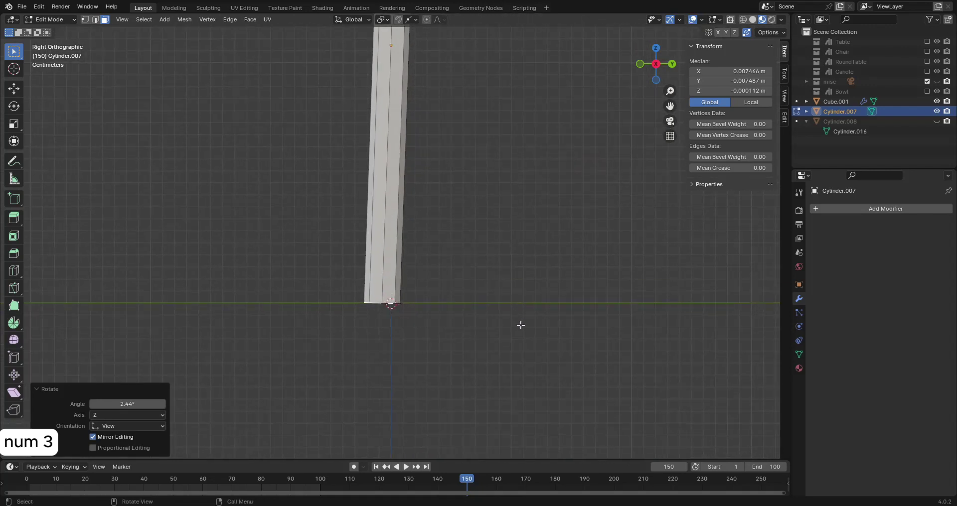
pyautogui.scroll(3, 516, 343)
pyautogui.press('r')
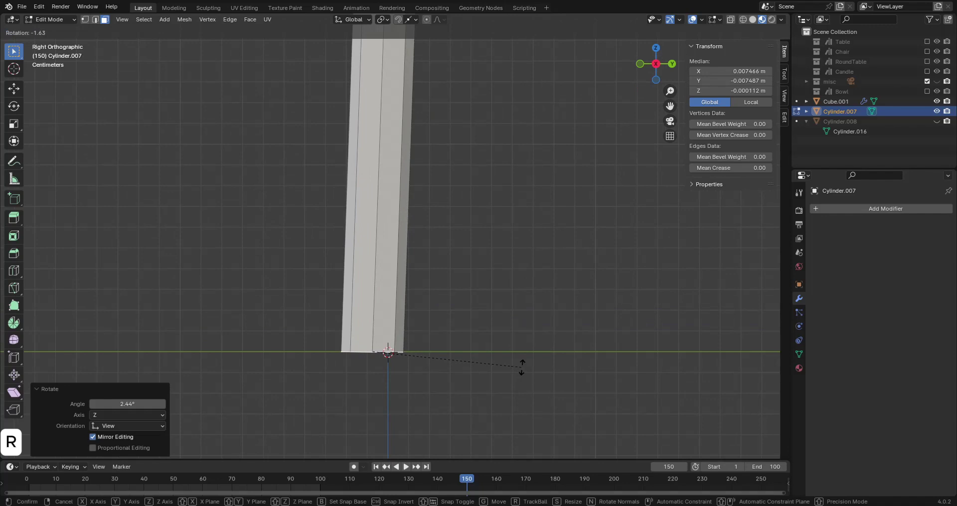
pyautogui.click(522, 366)
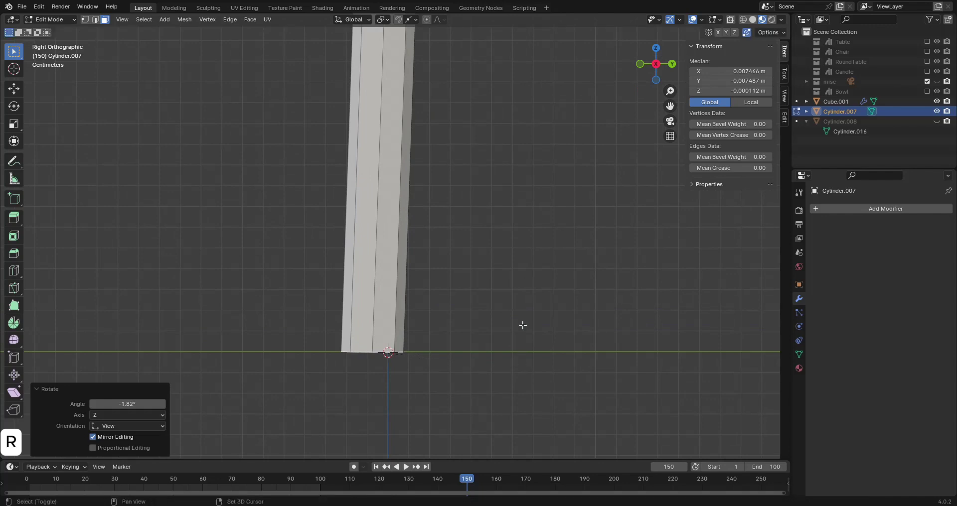
# Level the leg's top face under the seat by rotating it about 2.47° in front view and about -1.53° in right view
pyautogui.scroll(-3, 521, 324)
pyautogui.moveTo(482, 293); pyautogui.dragTo(401, 333, button='middle')
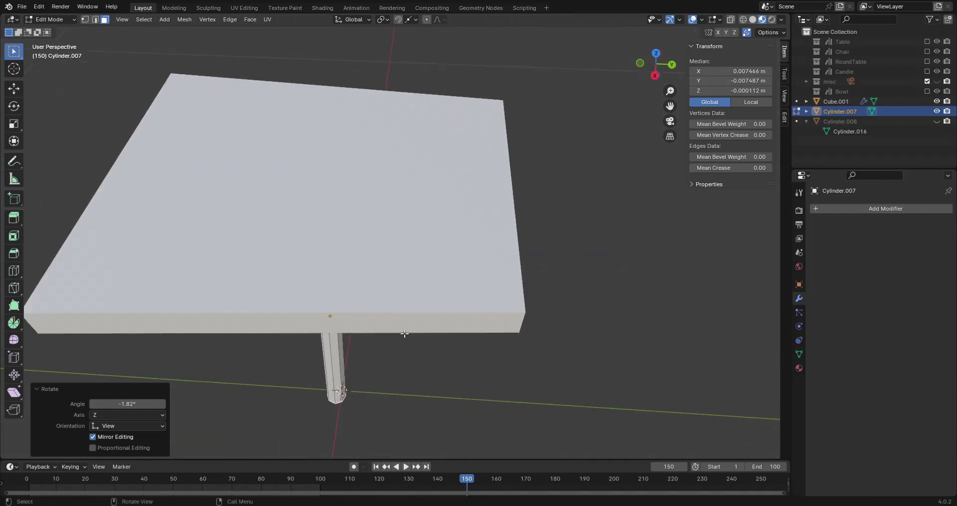
pyautogui.hotkey('alt', 'z')
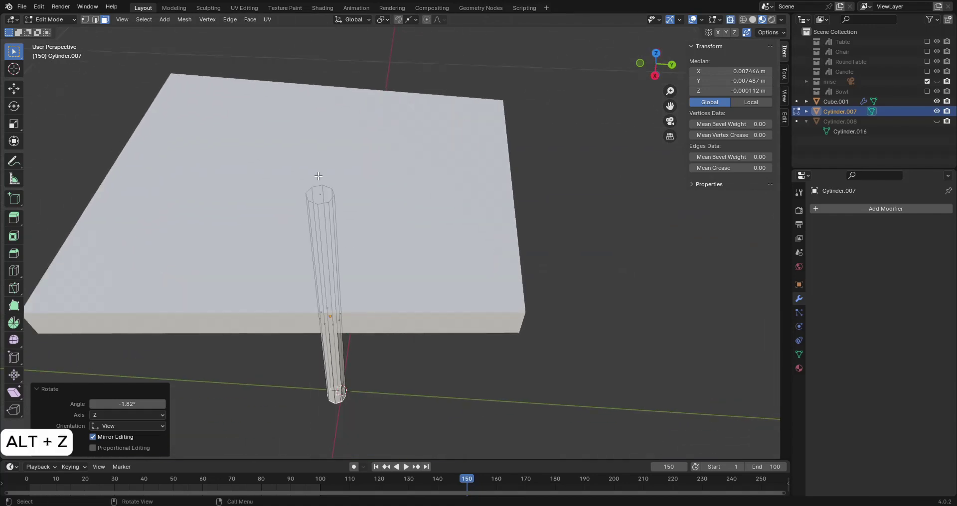
pyautogui.click(326, 195)
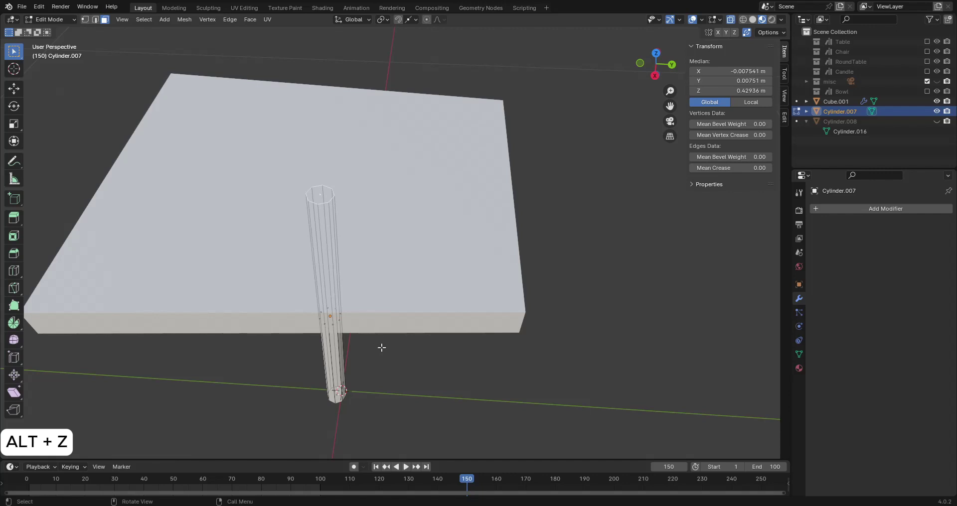
pyautogui.press('KP_1')
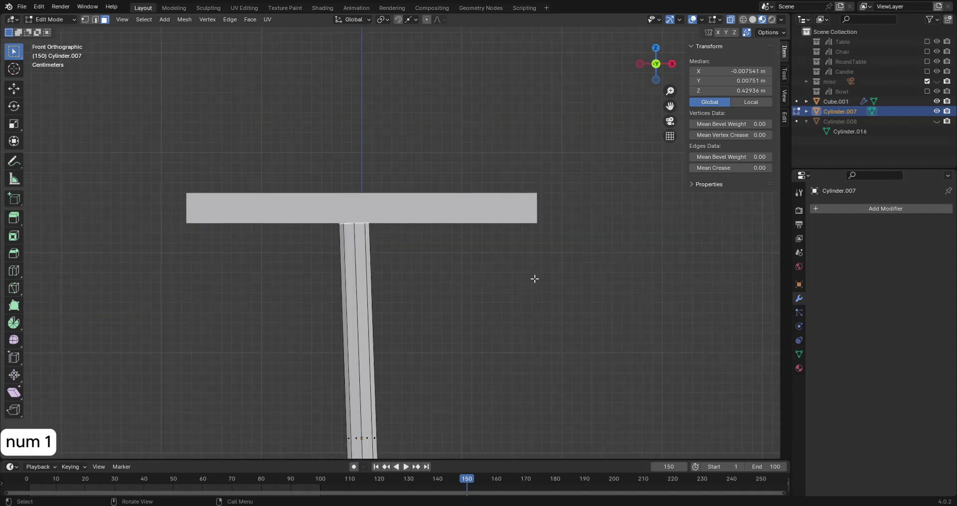
pyautogui.press('r')
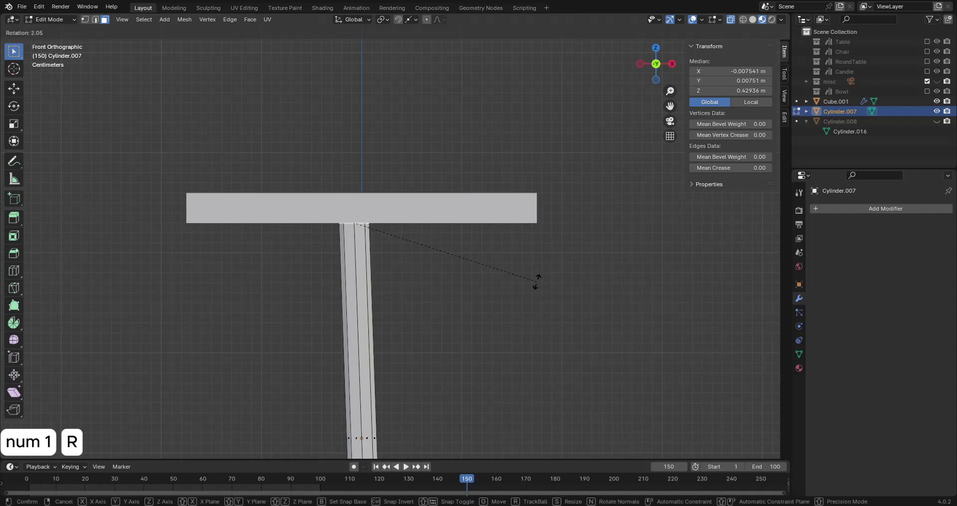
pyautogui.click(536, 283)
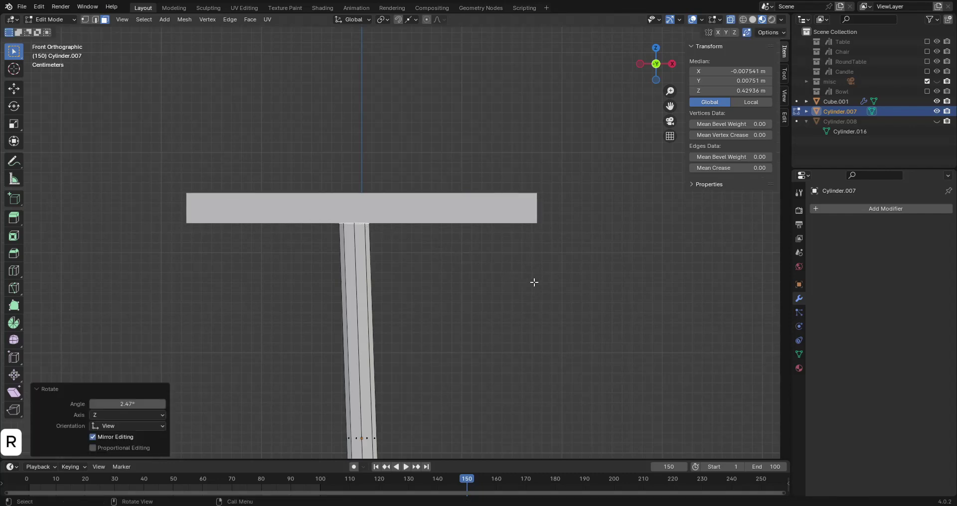
pyautogui.press('KP_3')
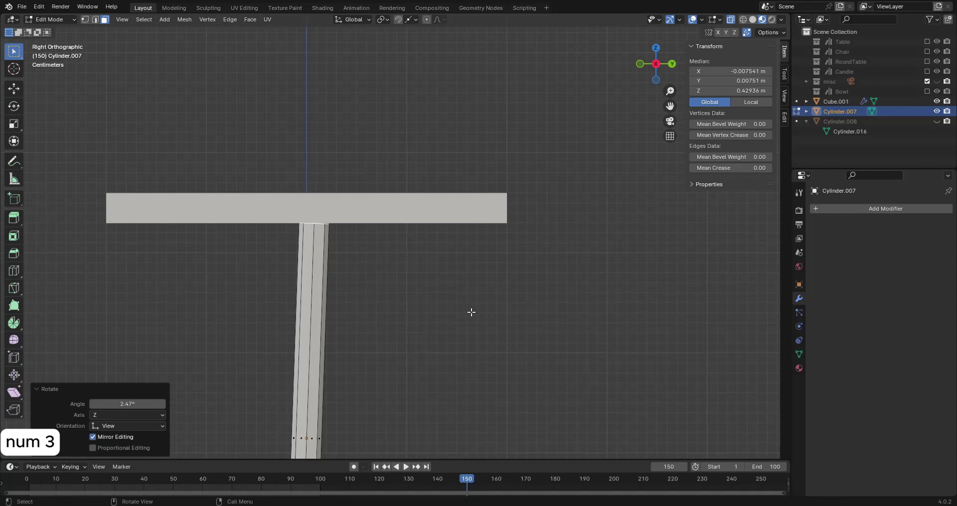
pyautogui.press('r')
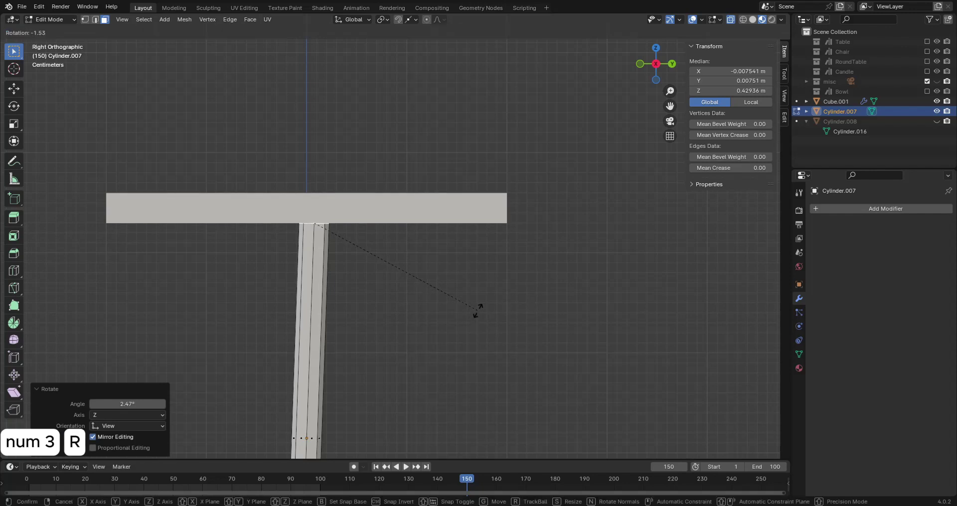
pyautogui.click(477, 310)
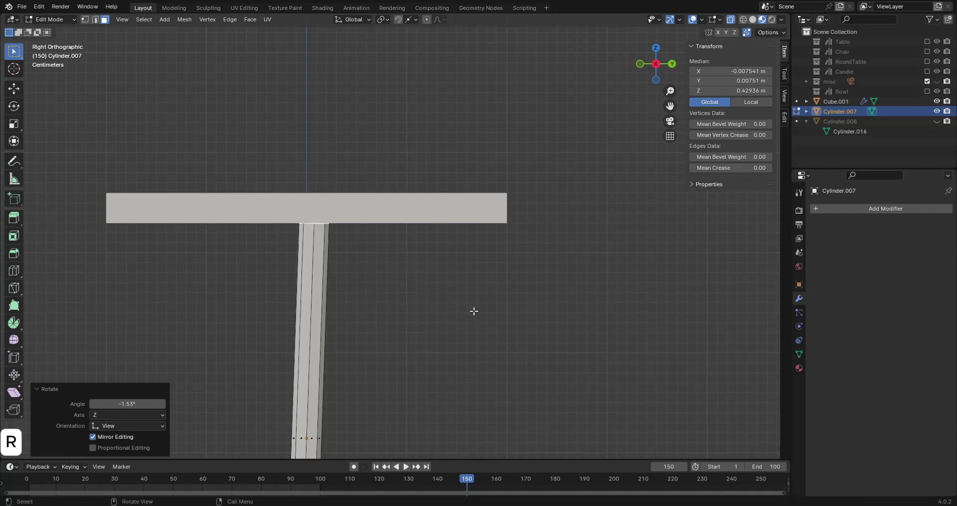
# Delete the leg's top face hidden against the seat and return to Object Mode
pyautogui.press('Delete')
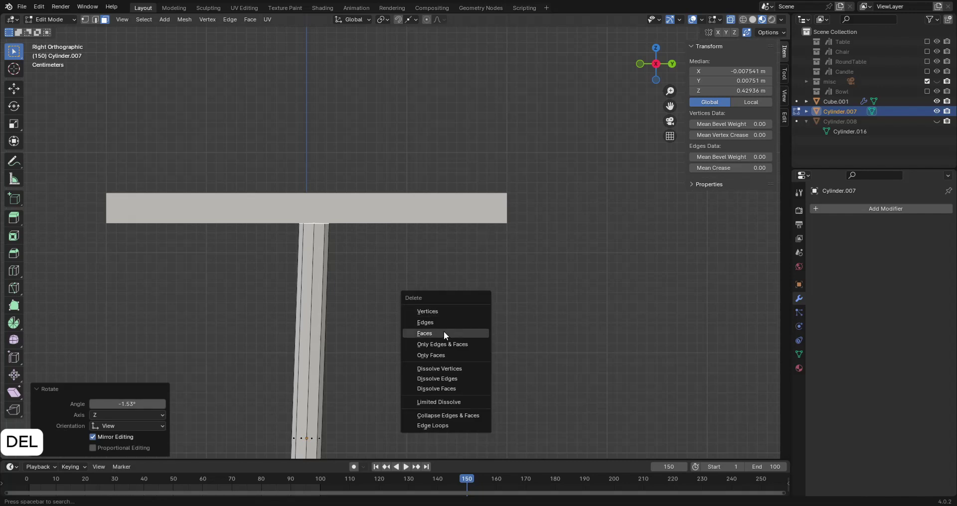
pyautogui.click(444, 333)
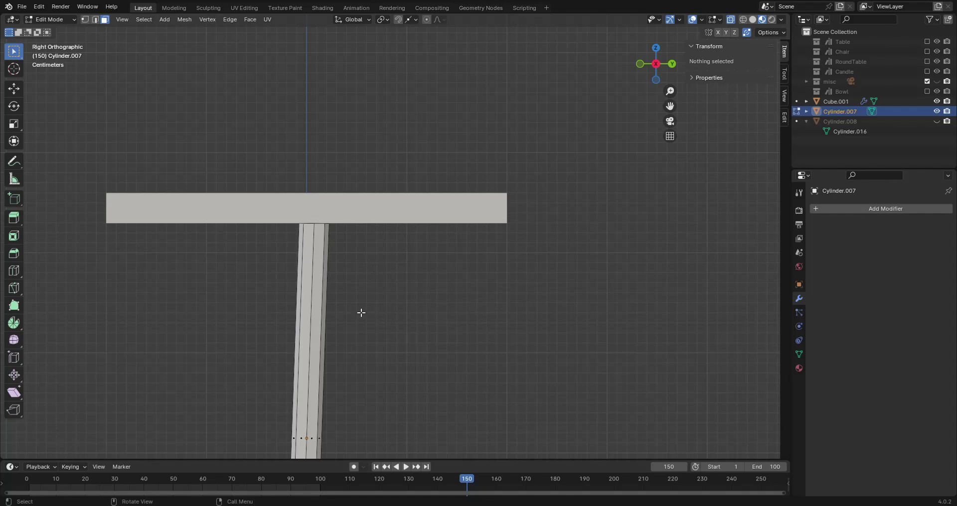
pyautogui.press('Tab')
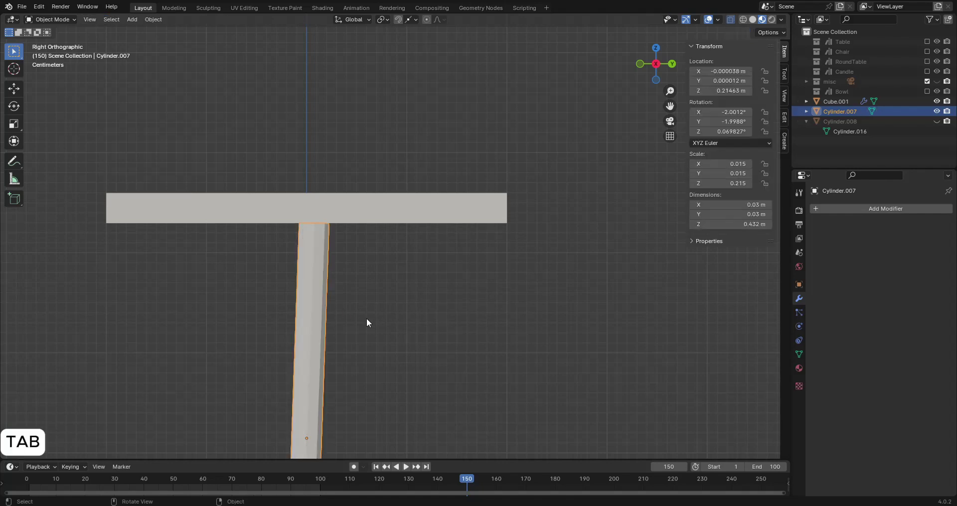
# Move the leg in top view to the seat's front +X corner, about 0.151 m in X and -0.177 m in Y
pyautogui.press('KP_7')
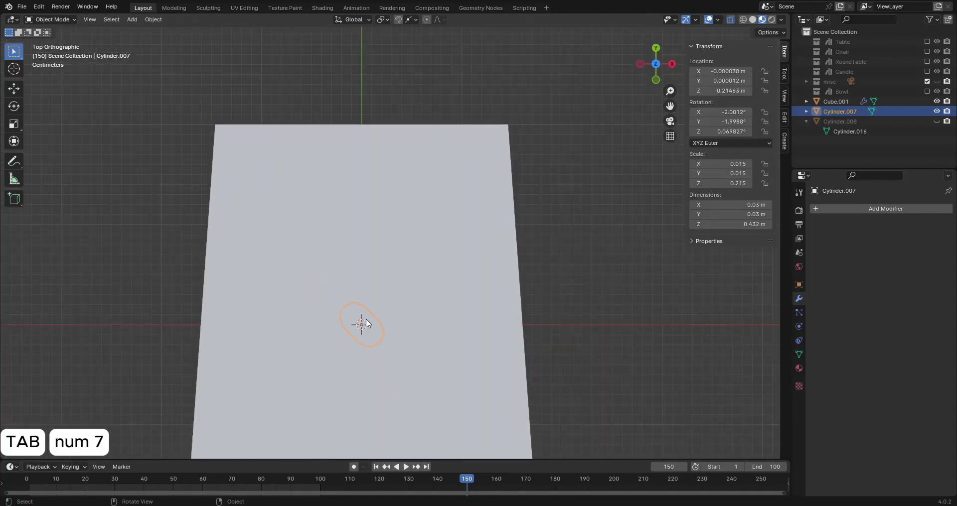
pyautogui.keyDown('shift'); pyautogui.moveTo(561, 361); pyautogui.dragTo(570, 234, button='middle'); pyautogui.keyUp('shift')
pyautogui.scroll(-1, 538, 252)
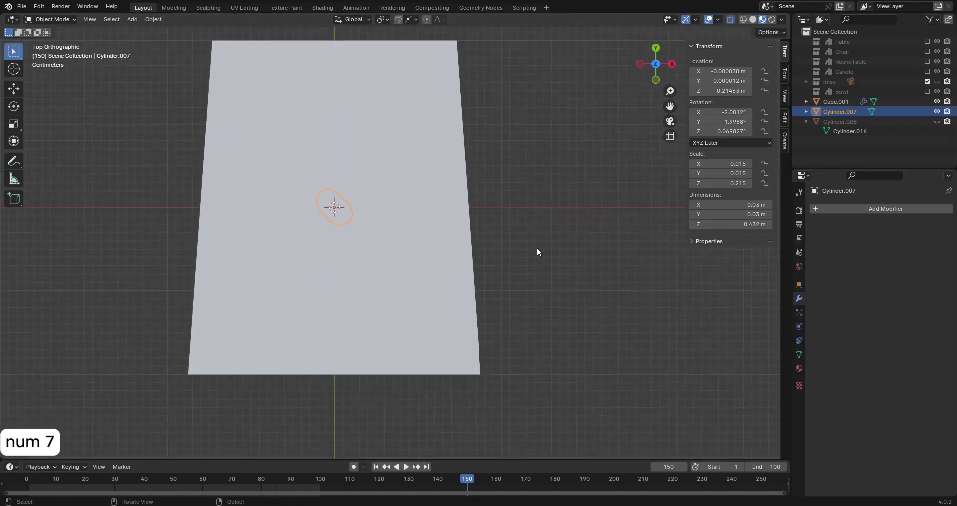
pyautogui.press('g')
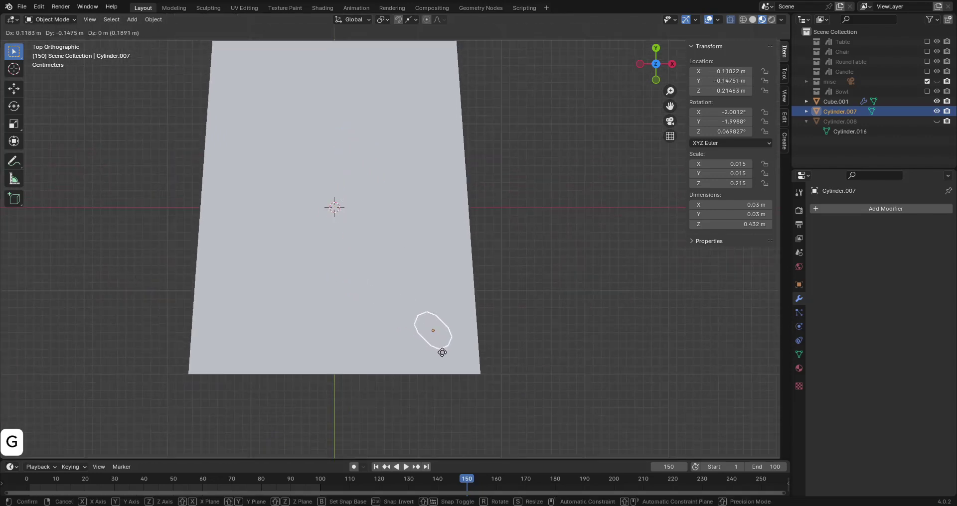
pyautogui.click(469, 377)
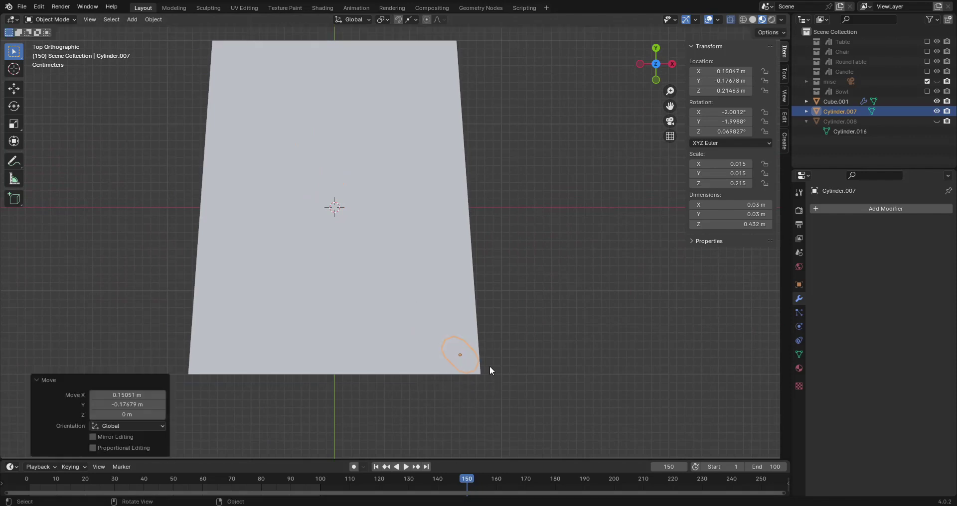
# Duplicate the leg to the rear +X corner, about -0.041 m in X and 0.349 m in Y, and rotate the copy 90° about global Z
pyautogui.hotkey('shift', 'd')
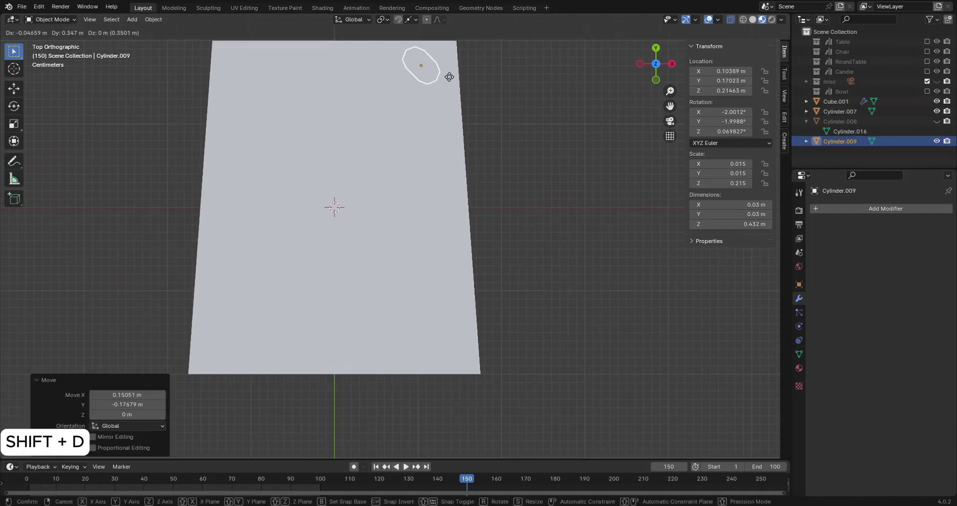
pyautogui.click(454, 79)
pyautogui.keyDown('shift'); pyautogui.moveTo(534, 80); pyautogui.dragTo(519, 249, button='middle'); pyautogui.keyUp('shift')
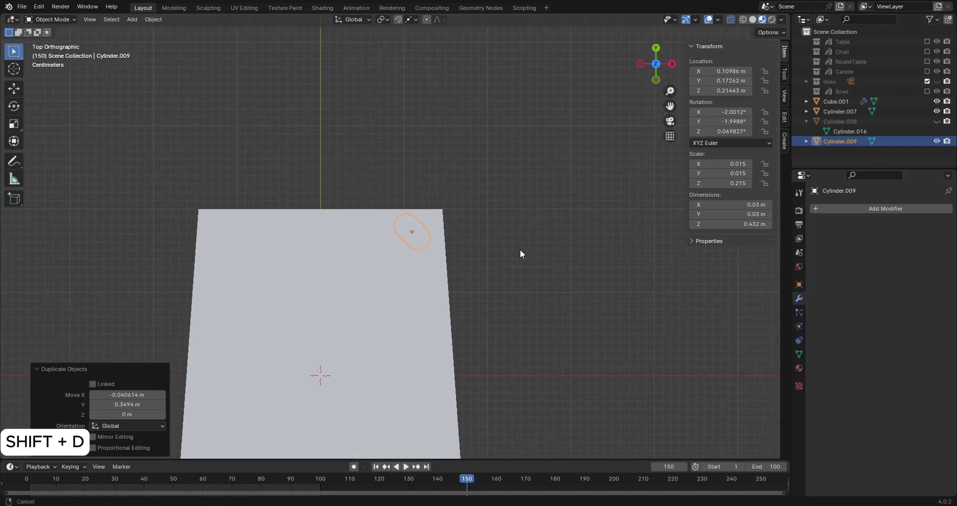
pyautogui.press('r')
pyautogui.press('z')
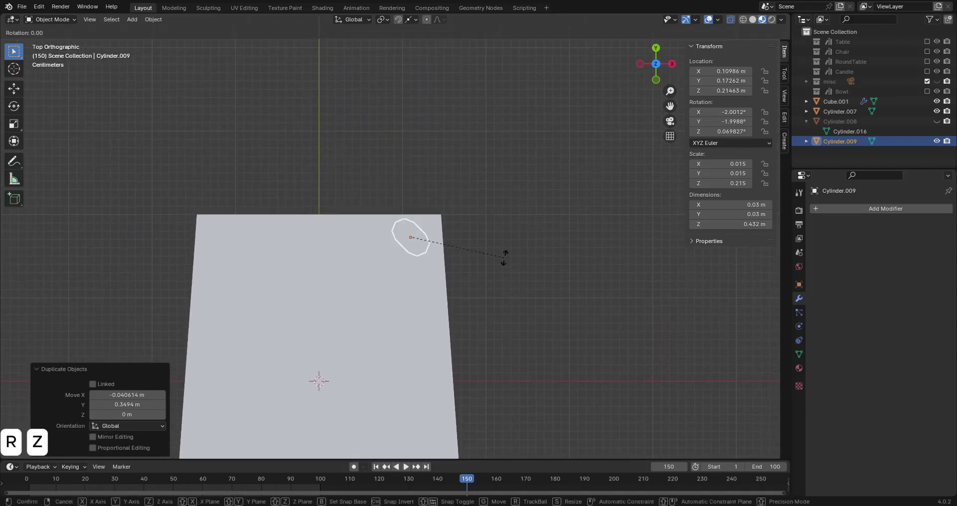
pyautogui.write('90')
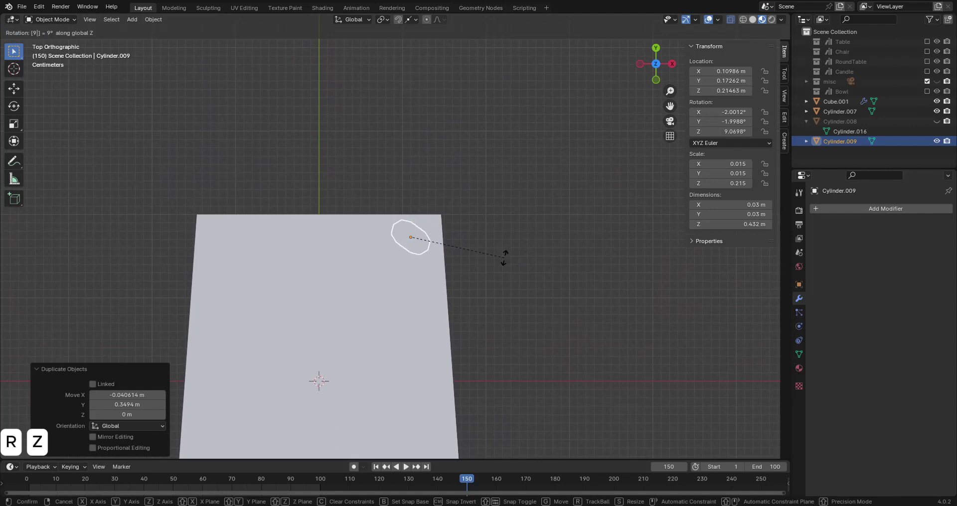
pyautogui.click(503, 257)
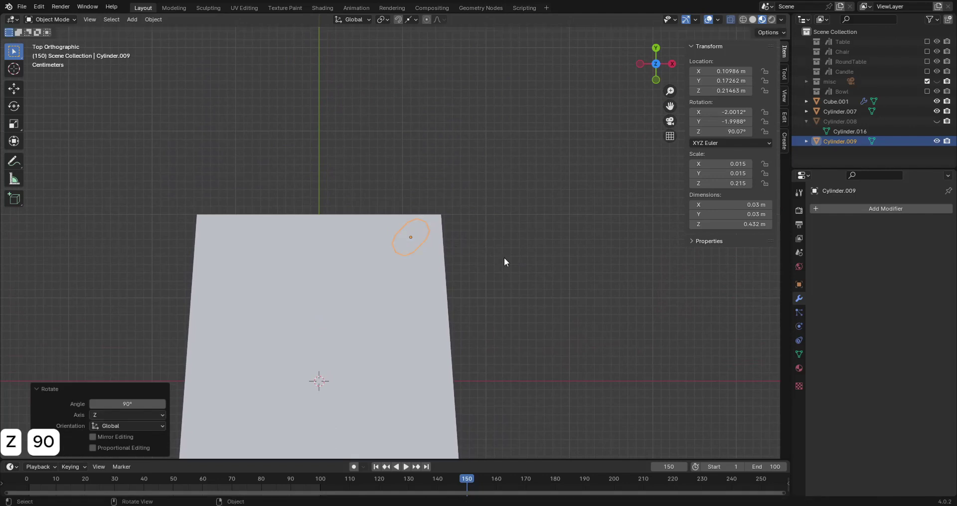
# Move the rear leg closer to the seat's corner, about 0.014 m in X and 0.004 m in Y
pyautogui.press('g')
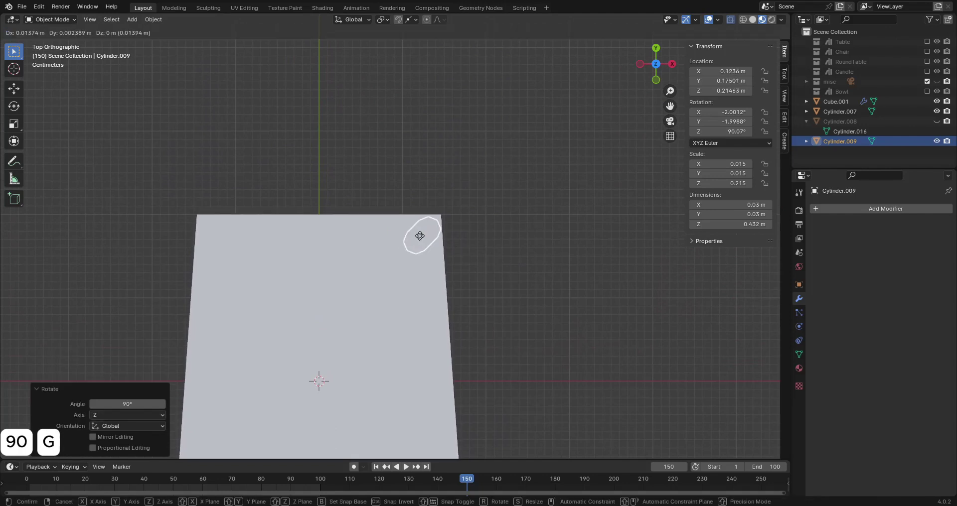
pyautogui.click(419, 234)
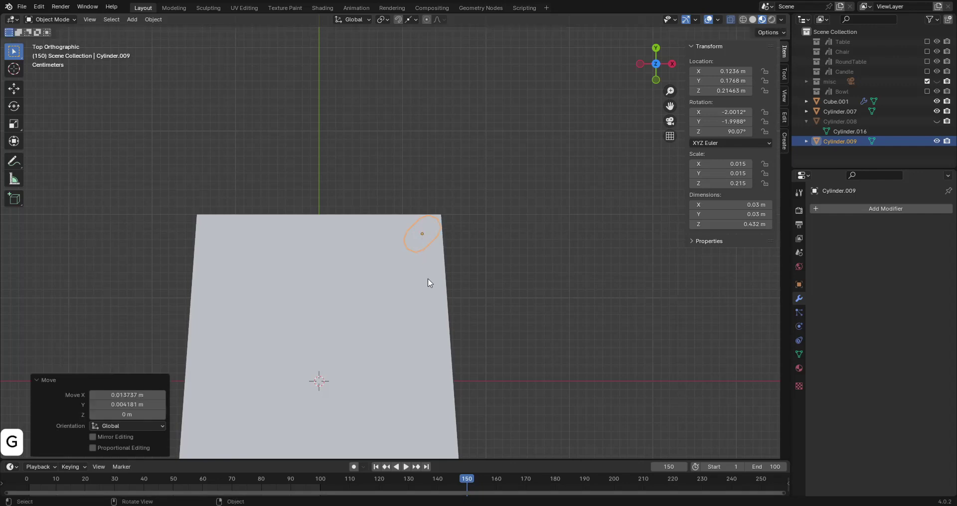
pyautogui.scroll(-4, 483, 334)
pyautogui.keyDown('shift'); pyautogui.moveTo(461, 354); pyautogui.dragTo(454, 268, button='middle'); pyautogui.keyUp('shift')
pyautogui.moveTo(461, 310); pyautogui.dragTo(361, 317, button='middle')
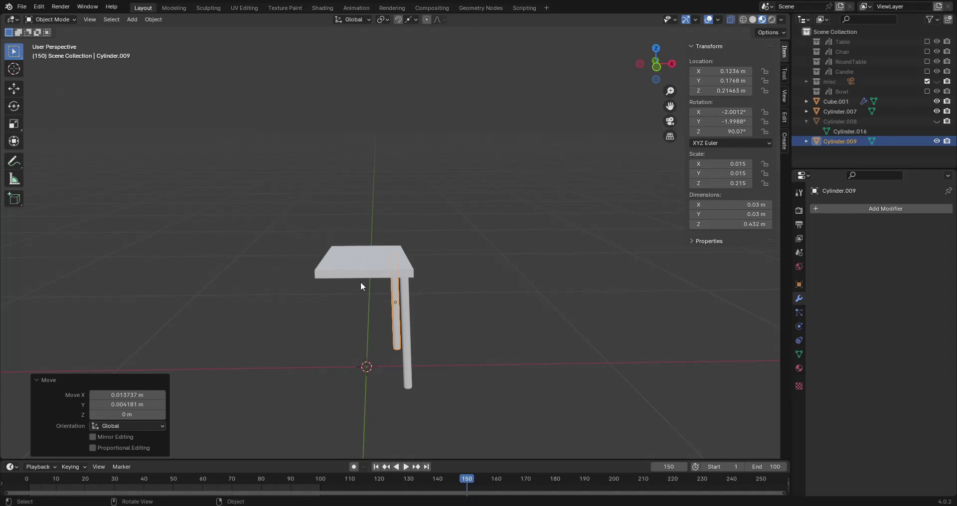
pyautogui.scroll(1, 360, 285)
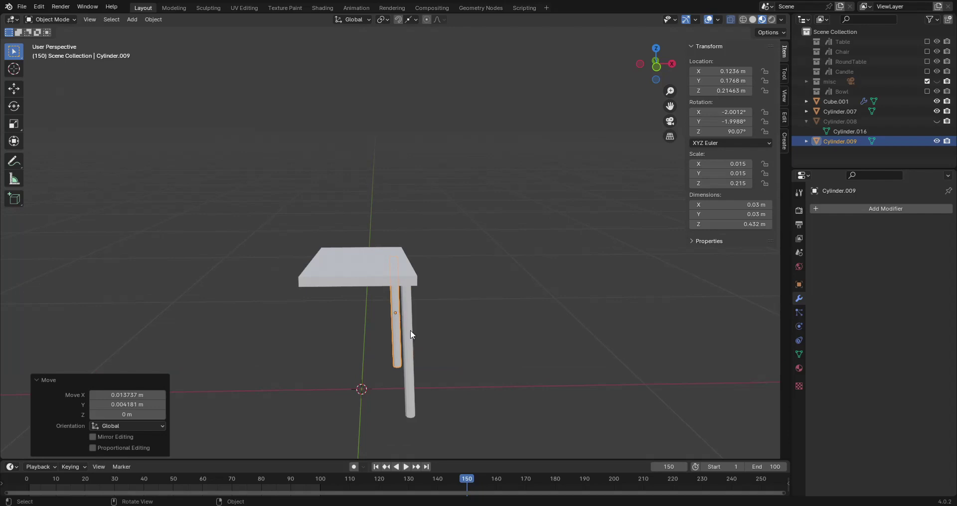
# Try joining the seat and both legs with the front leg as the active object, and undo the join
pyautogui.click(410, 352)
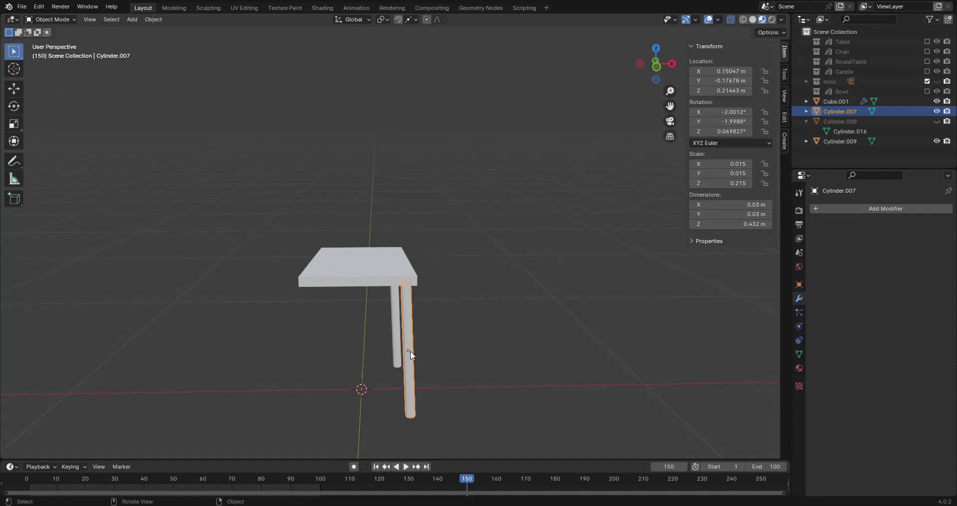
pyautogui.click(384, 268)
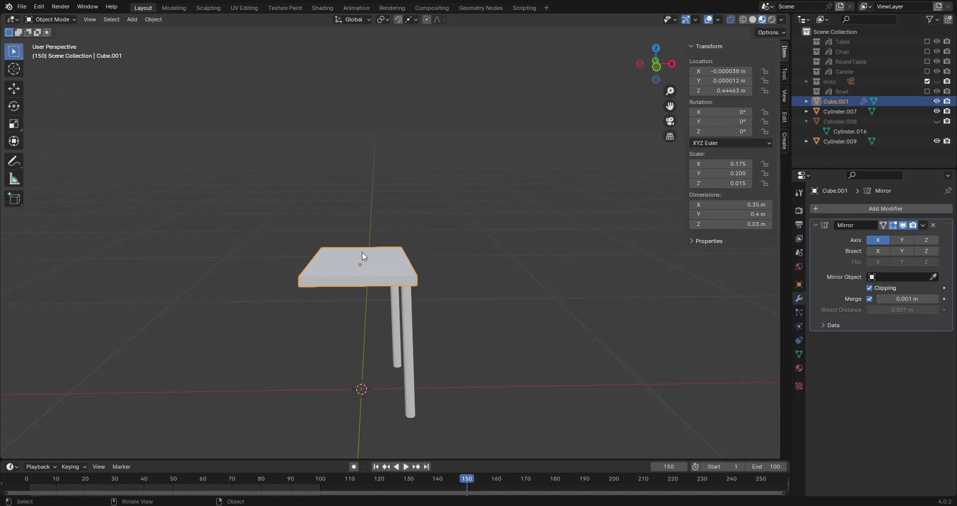
pyautogui.click(411, 347)
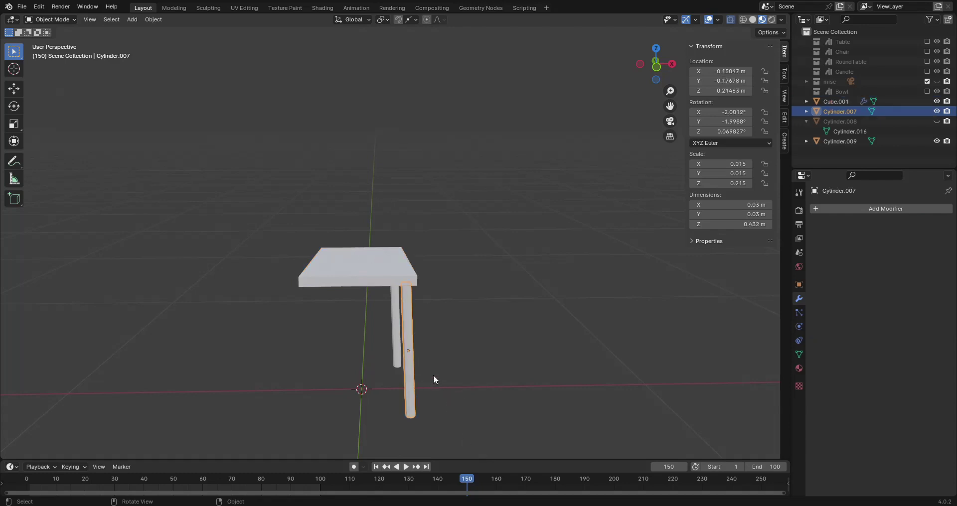
pyautogui.moveTo(520, 401); pyautogui.dragTo(235, 206)
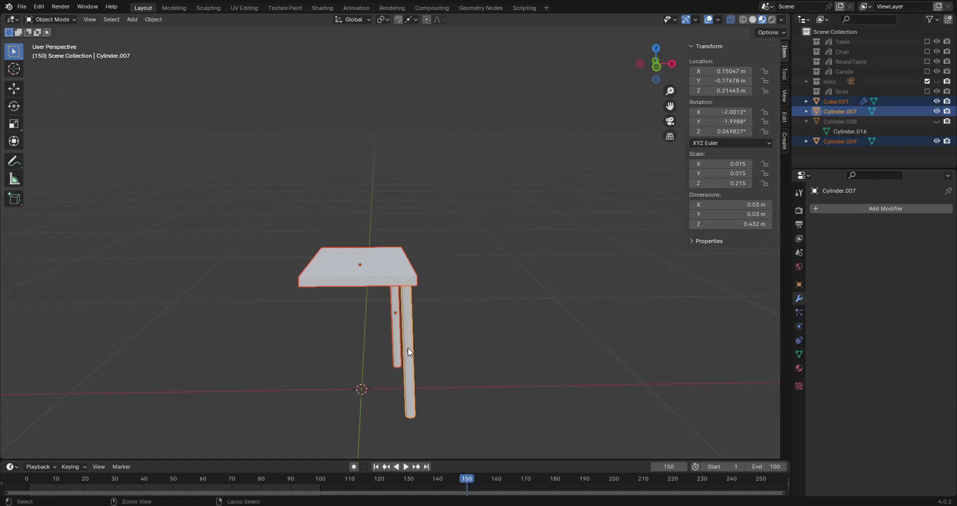
pyautogui.hotkey('ctrl', 'j')
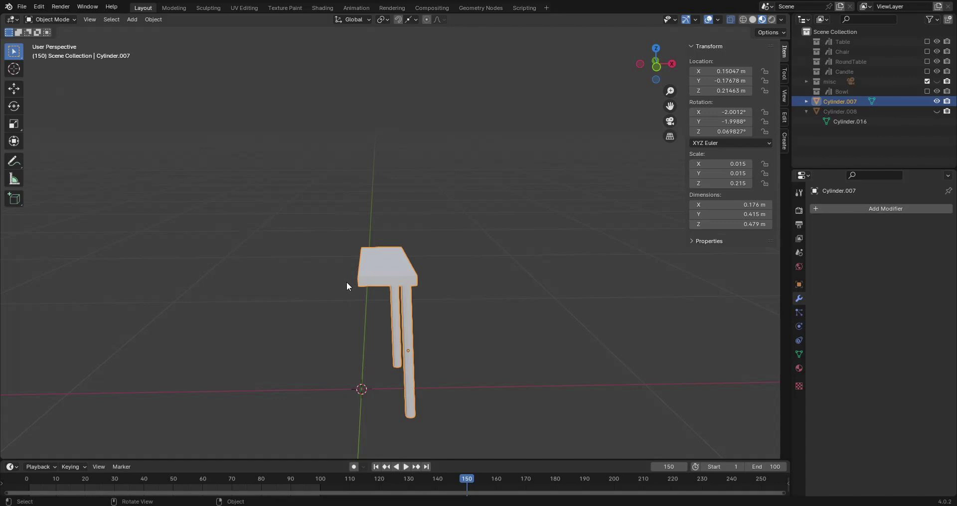
pyautogui.hotkey('ctrl', 'z')
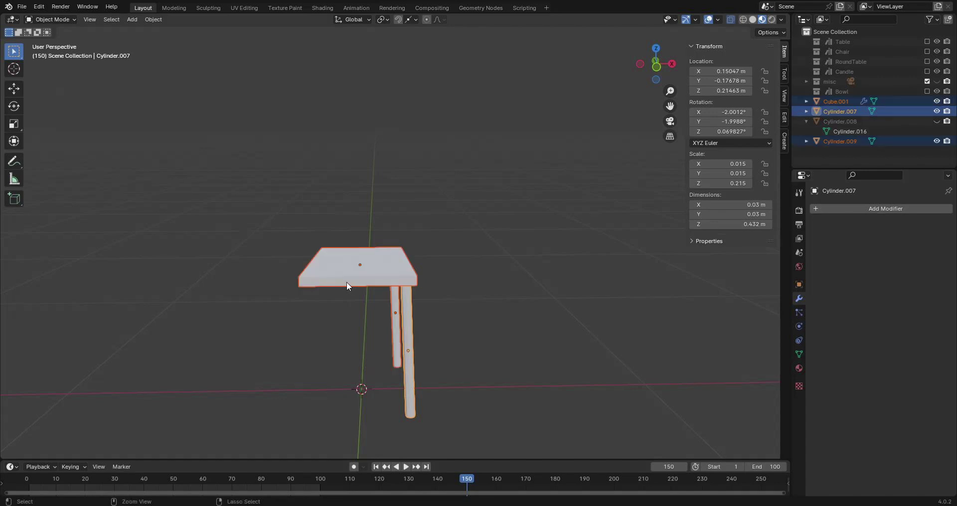
# Join both legs to the seat with the seat as the active object, so its Mirror modifier applies to the legs
pyautogui.click(379, 269)
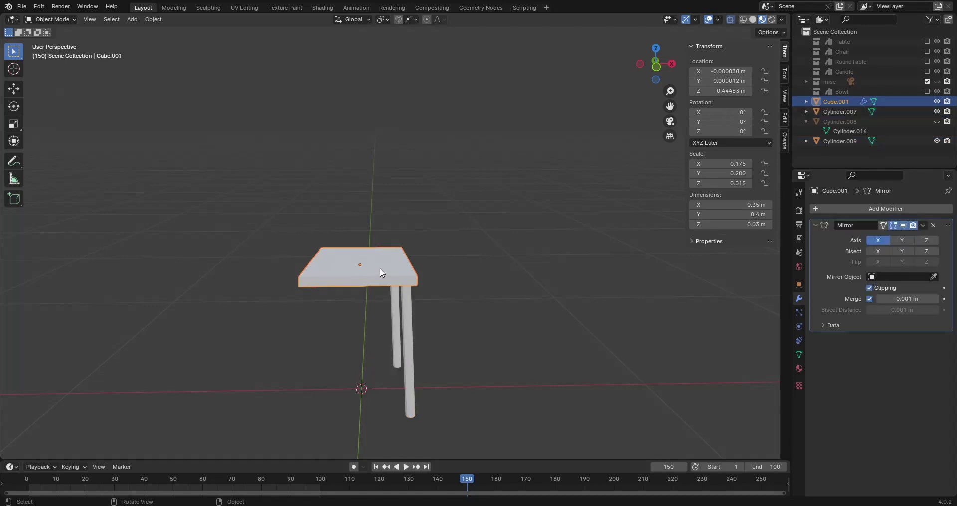
pyautogui.moveTo(497, 210); pyautogui.dragTo(298, 417)
pyautogui.hotkey('ctrl', 'j')
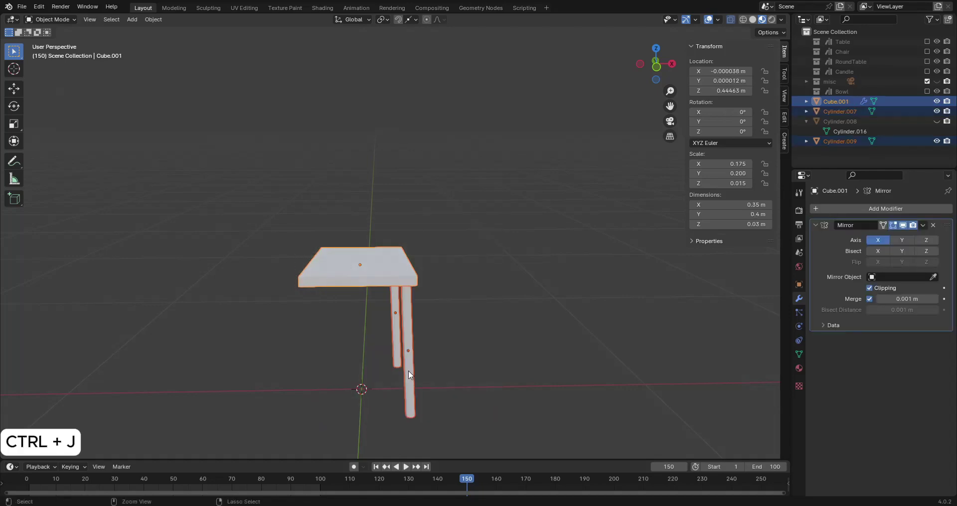
pyautogui.hotkey('ctrl', 'j')
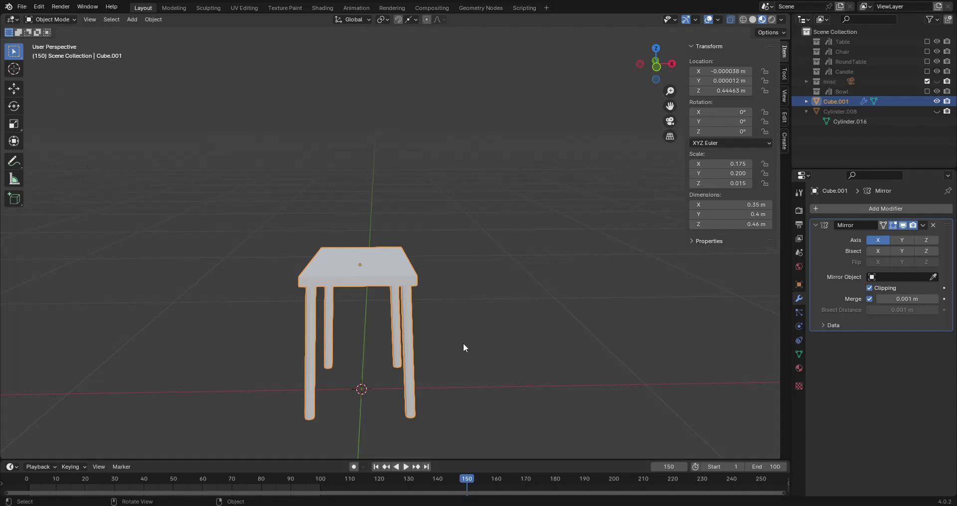
# In top view with X-ray on, add two lengthwise loop cuts to the seat's +X half in Edit Mode and slide them outward by factor -0.901
pyautogui.moveTo(462, 344); pyautogui.dragTo(442, 348, button='middle')
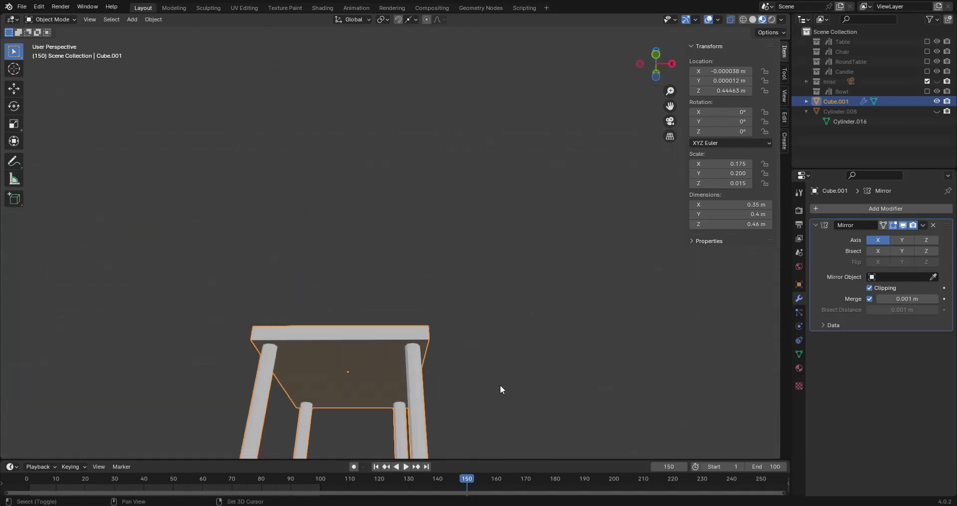
pyautogui.keyDown('shift'); pyautogui.moveTo(501, 385); pyautogui.dragTo(464, 307, button='middle'); pyautogui.keyUp('shift')
pyautogui.scroll(3, 331, 327)
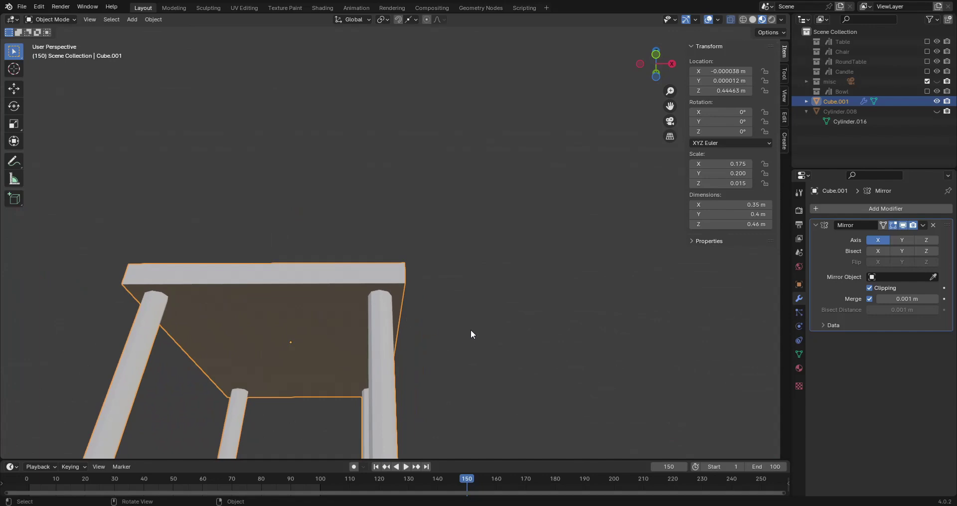
pyautogui.scroll(-2, 479, 341)
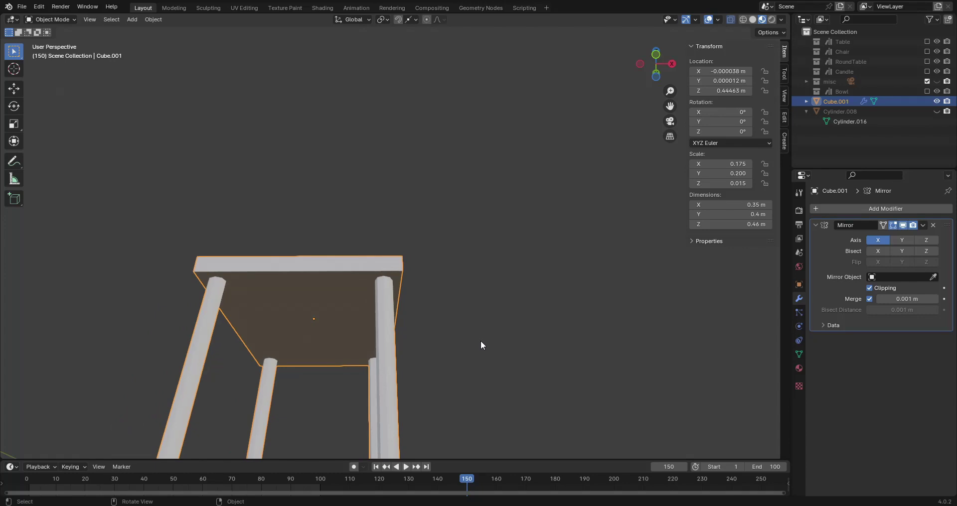
pyautogui.press('KP_7')
pyautogui.keyDown('shift'); pyautogui.moveTo(446, 300); pyautogui.dragTo(508, 402, button='middle'); pyautogui.keyUp('shift')
pyautogui.press('Tab')
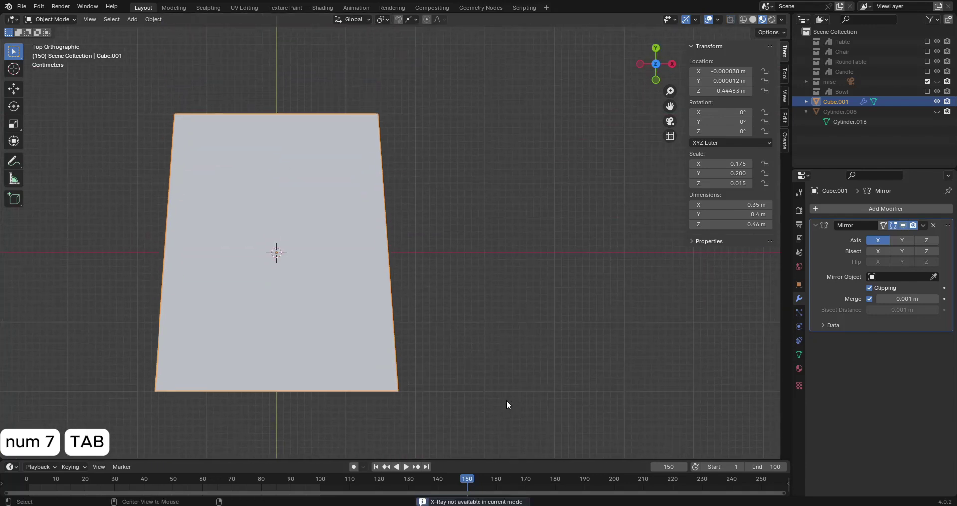
pyautogui.hotkey('alt', 'z')
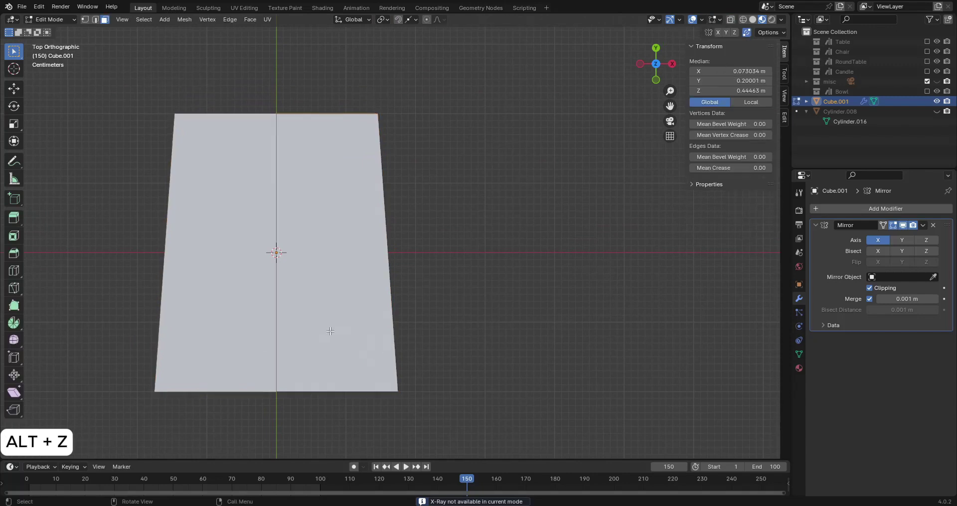
pyautogui.hotkey('ctrl', 'r')
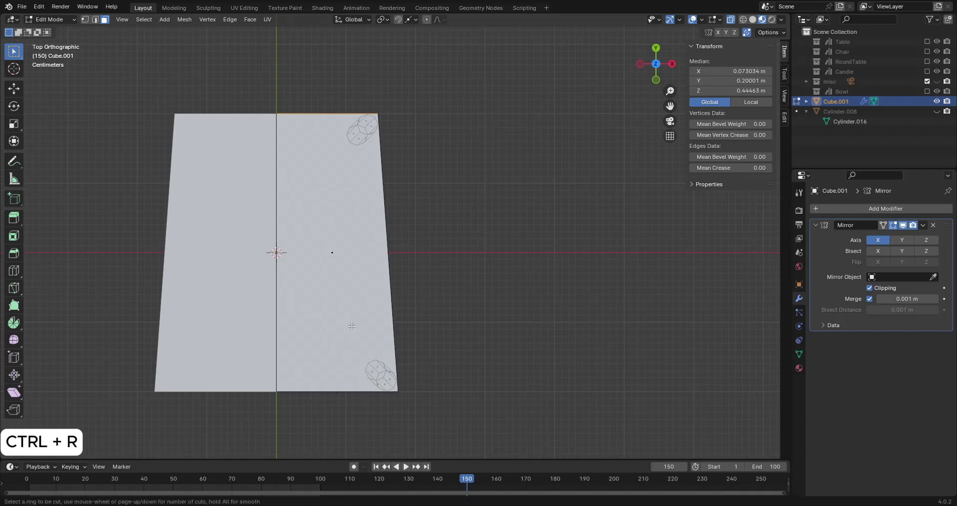
pyautogui.scroll(1, 332, 360)
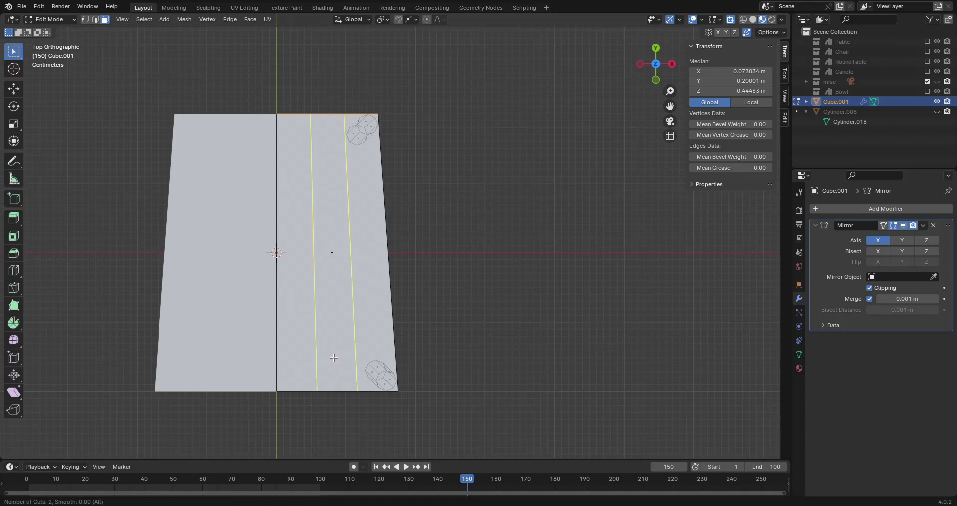
pyautogui.click(333, 358)
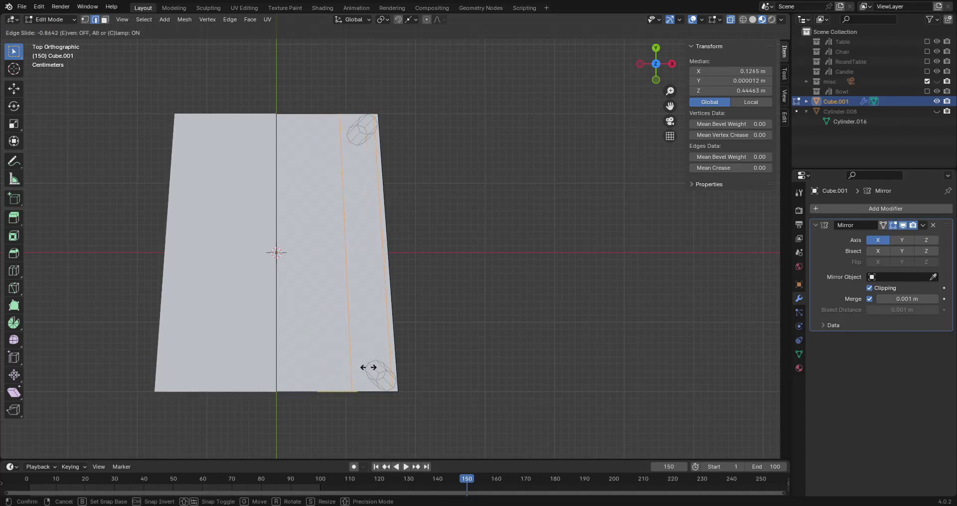
pyautogui.click(370, 367)
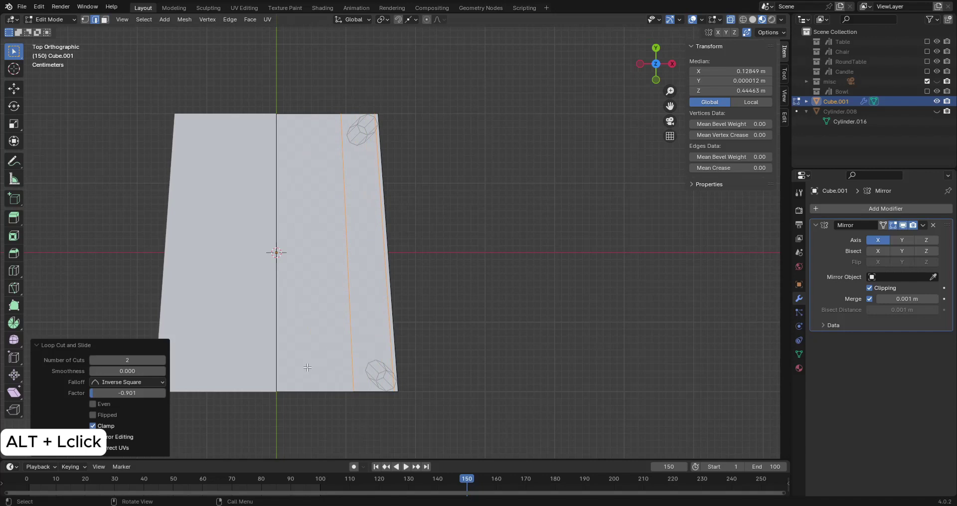
# Edge-slide the inner lengthwise loop by a factor of 0.059 so it runs just inside the legs
pyautogui.keyDown('alt'); pyautogui.click(352, 358); pyautogui.keyUp('alt')
pyautogui.press('g')
pyautogui.press('g')
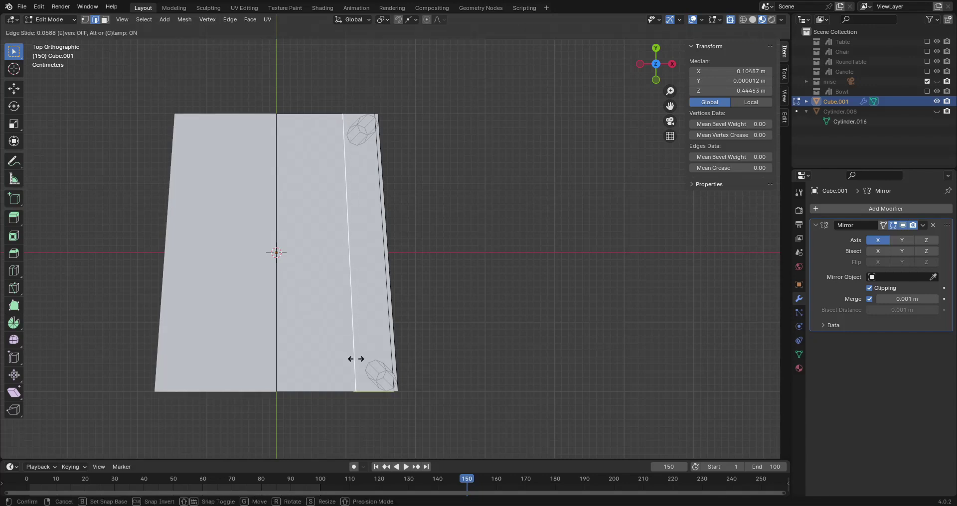
pyautogui.hotkey('ctrl', 'r')
pyautogui.click(356, 359)
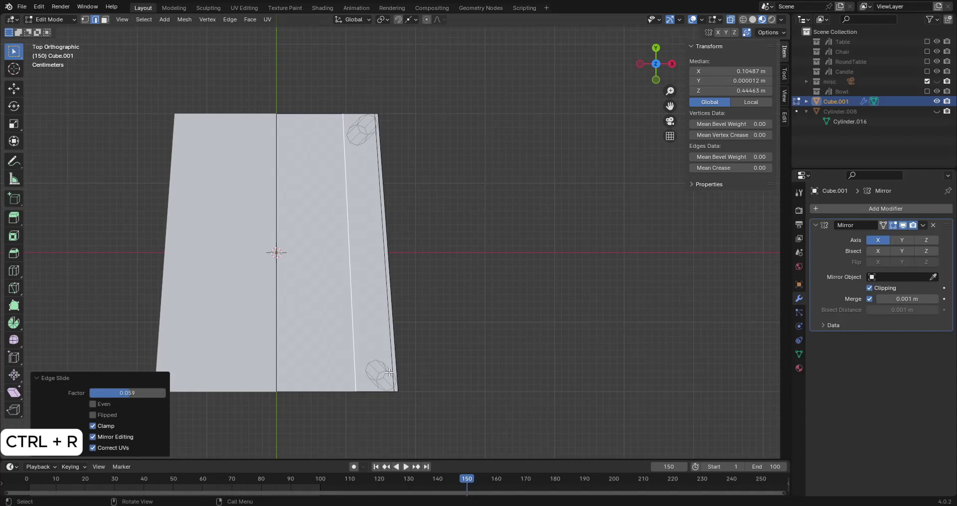
# Add four crosswise loop cuts to the seat and slide them toward the front edge by a factor of about -0.88
pyautogui.hotkey('ctrl', 'r')
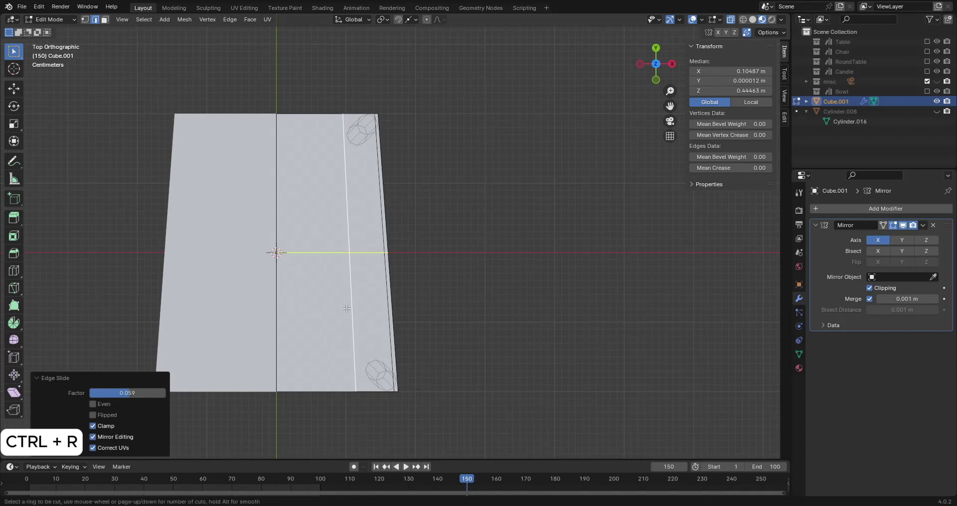
pyautogui.scroll(2, 353, 285)
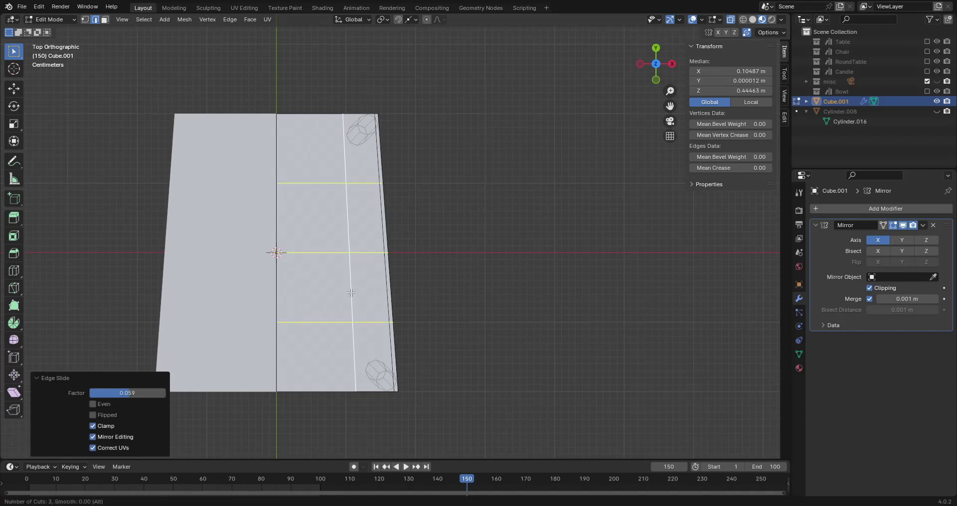
pyautogui.scroll(1, 351, 293)
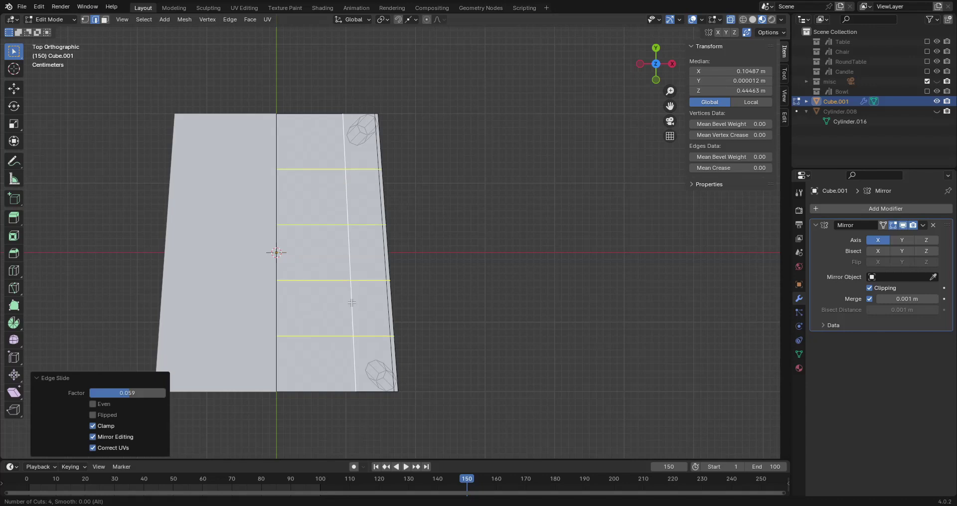
pyautogui.click(351, 303)
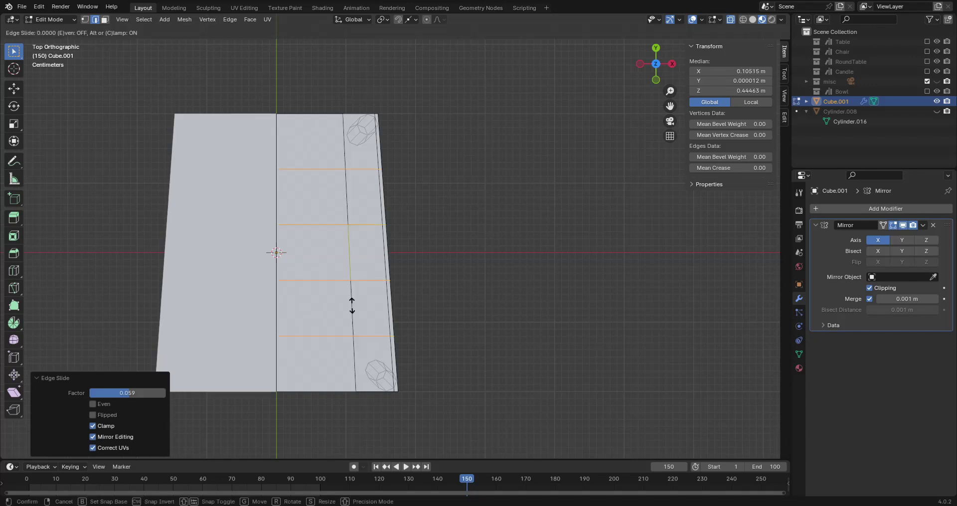
pyautogui.keyDown('alt'); pyautogui.click(351, 349); pyautogui.keyUp('alt')
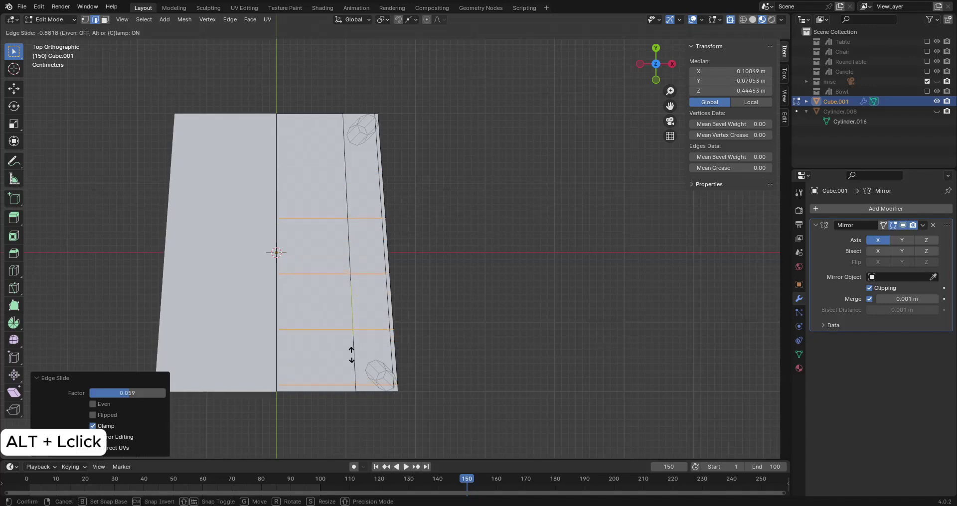
# Edge-slide the crosswise loop second from the front by a factor of -0.430 to sit just behind the front leg
pyautogui.keyDown('alt'); pyautogui.click(368, 329); pyautogui.keyUp('alt')
pyautogui.press('g')
pyautogui.press('g')
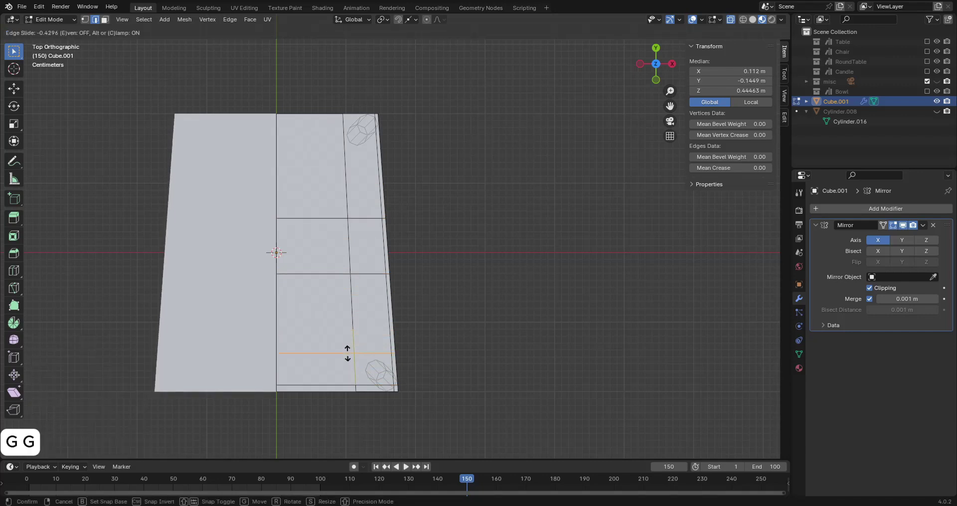
pyautogui.click(349, 352)
# Edge-slide the rearmost crosswise loop by a factor of 0.948 to sit close to the seat's rear edge
pyautogui.keyDown('alt'); pyautogui.click(329, 218); pyautogui.keyUp('alt')
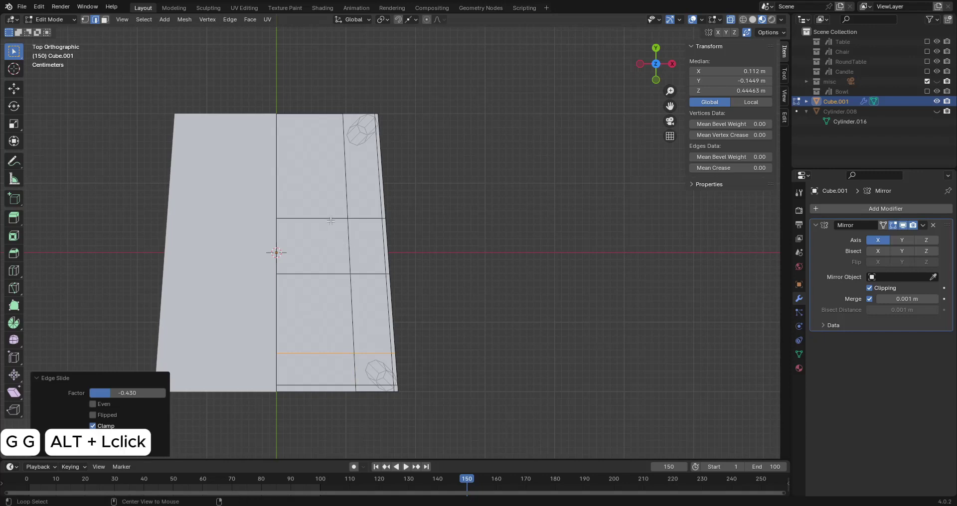
pyautogui.press('g')
pyautogui.press('g')
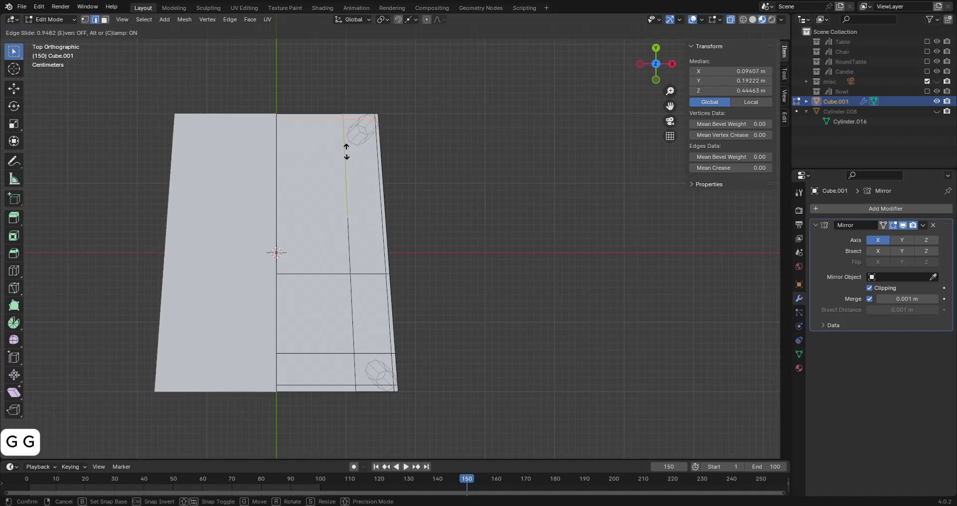
pyautogui.click(346, 151)
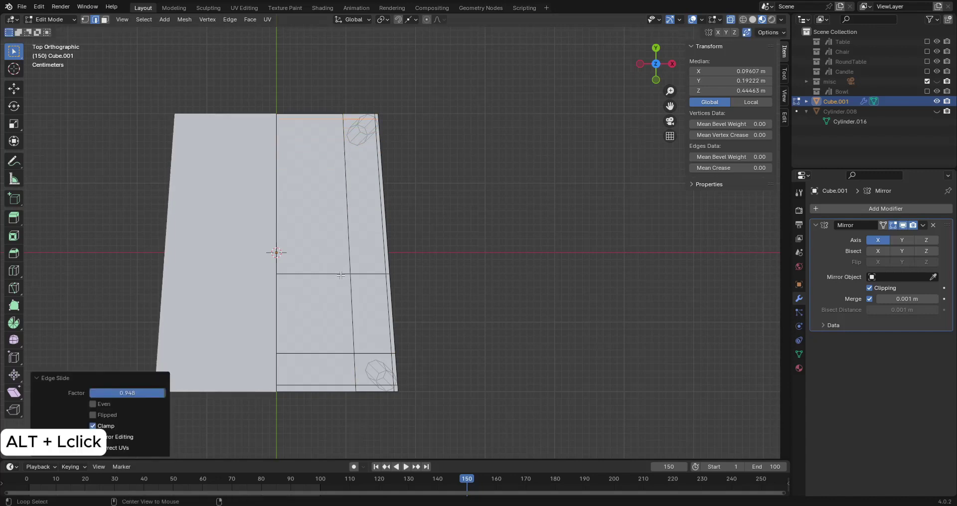
# Edge-slide the remaining middle crosswise loop by a factor of 0.803 to sit just in front of the rear leg
pyautogui.keyDown('alt'); pyautogui.click(341, 275); pyautogui.keyUp('alt')
pyautogui.press('g')
pyautogui.press('g')
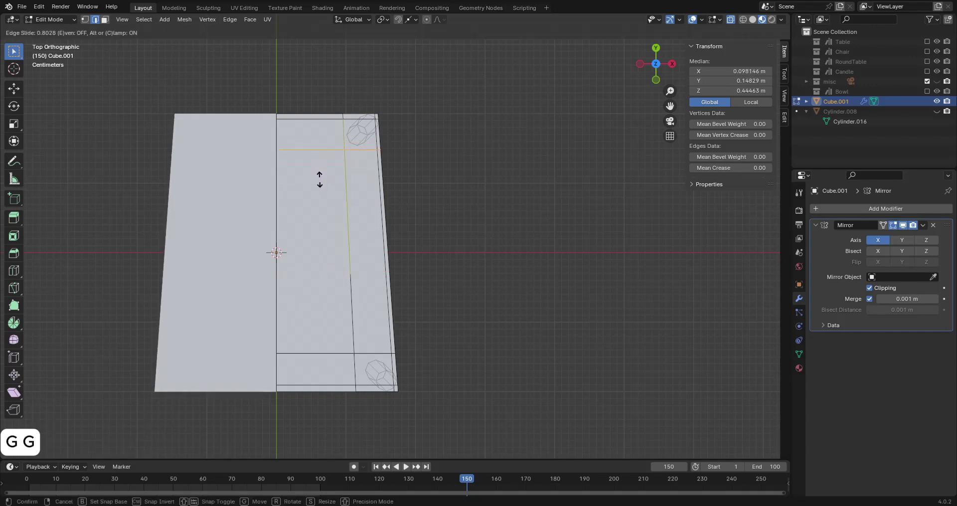
pyautogui.click(320, 178)
# Add one centred crosswise loop cut in the strip over the rear leg and another in the strip over the front leg
pyautogui.hotkey('ctrl', 'r')
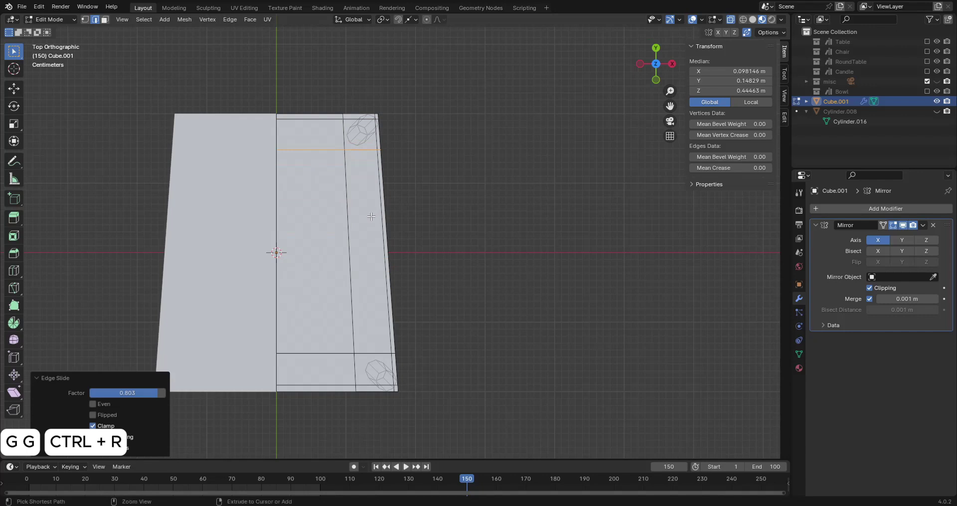
pyautogui.click(333, 138)
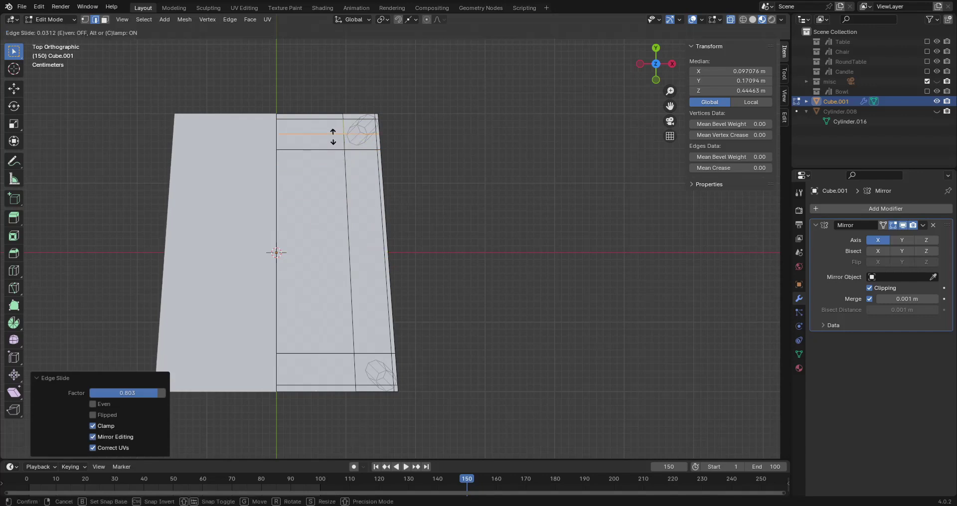
pyautogui.rightClick(333, 137)
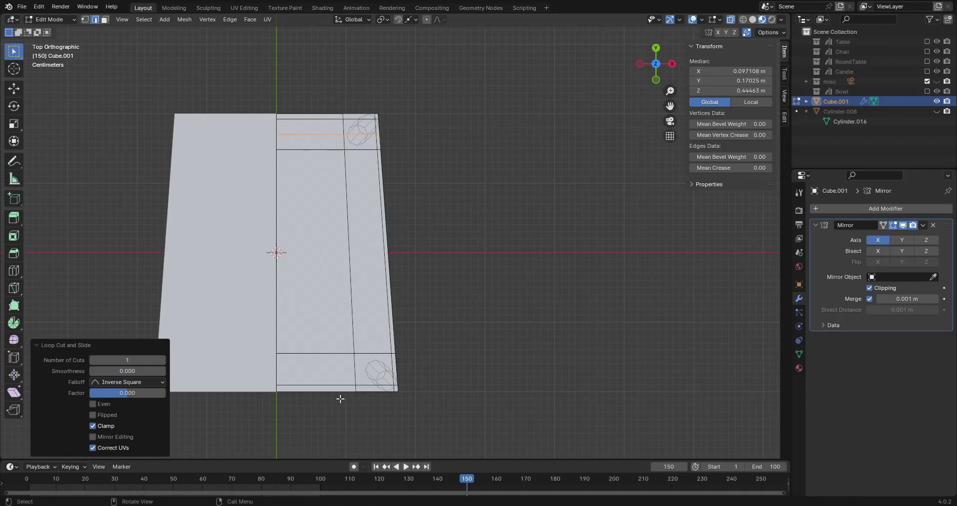
pyautogui.hotkey('ctrl', 'r')
pyautogui.click(345, 370)
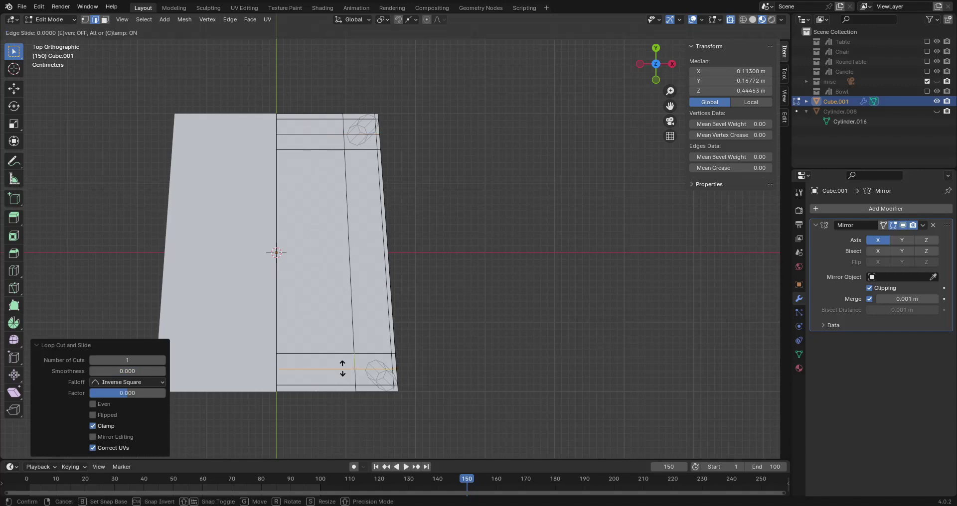
pyautogui.rightClick(345, 371)
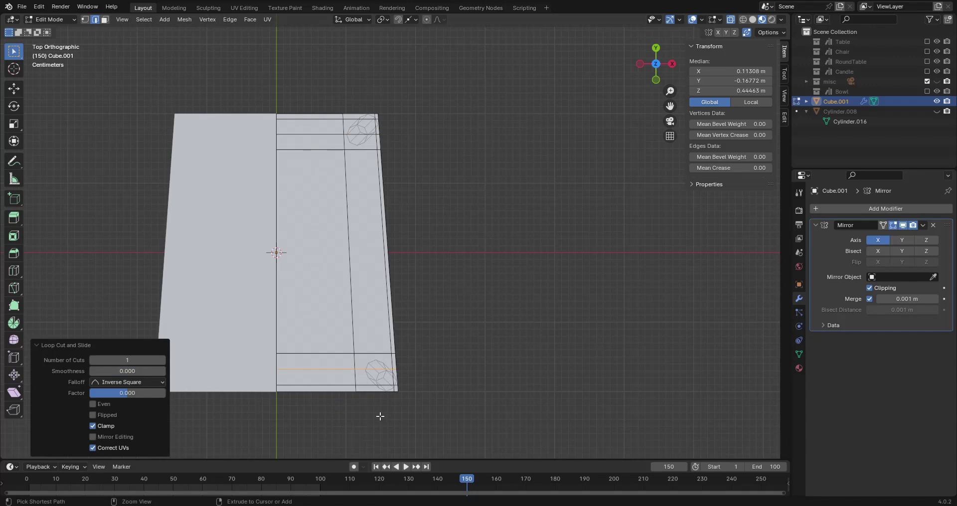
# Add one centred lengthwise loop cut along the strip that runs over the front and rear legs
pyautogui.hotkey('ctrl', 'r')
pyautogui.click(381, 407)
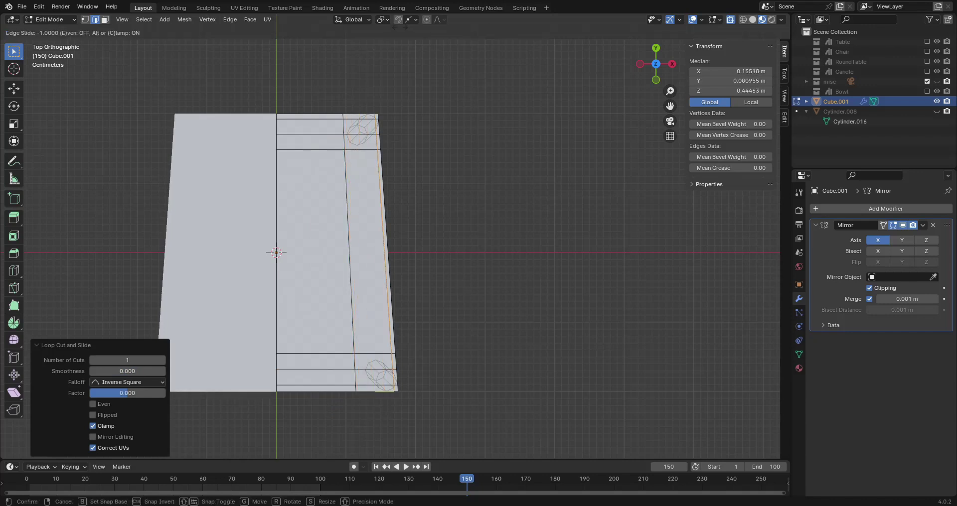
pyautogui.click(375, 152)
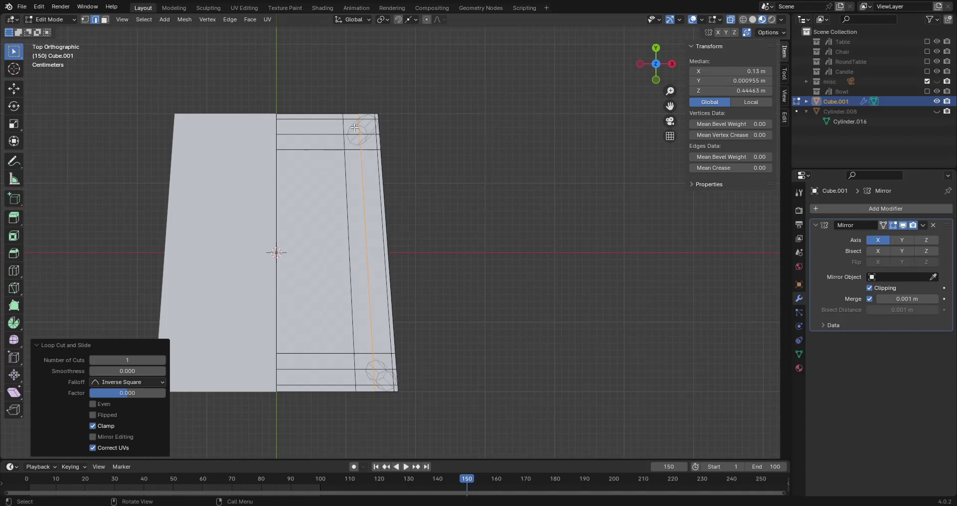
# Delete the seat's underside faces that surround the tops of the front and rear legs on the editable half
pyautogui.keyDown('shift'); pyautogui.moveTo(510, 130); pyautogui.dragTo(370, 174, button='middle'); pyautogui.keyUp('shift')
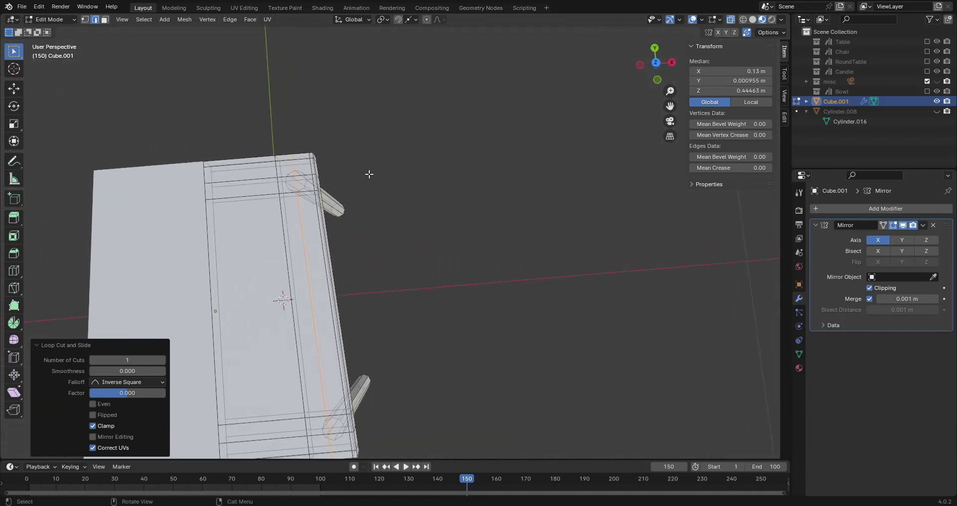
pyautogui.press('ctrl+KP_7')
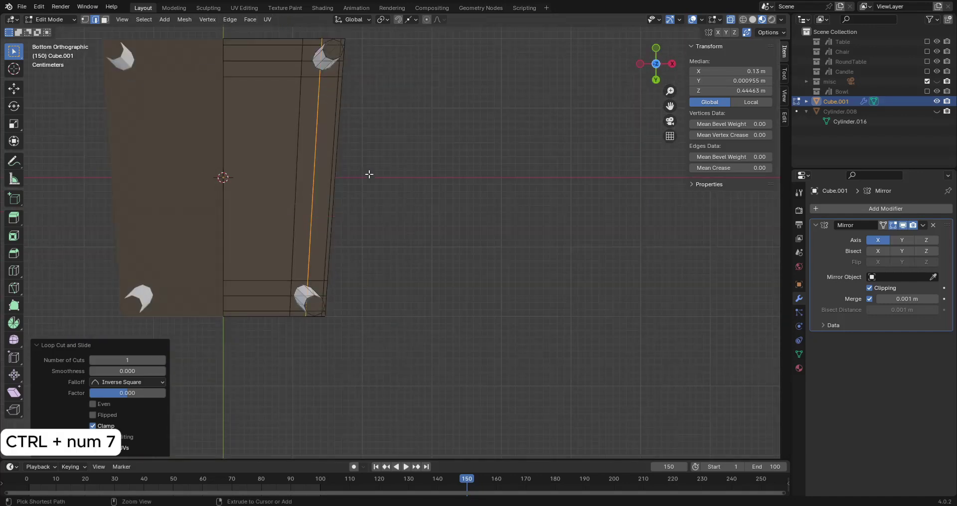
pyautogui.moveTo(424, 115); pyautogui.dragTo(414, 198, button='middle')
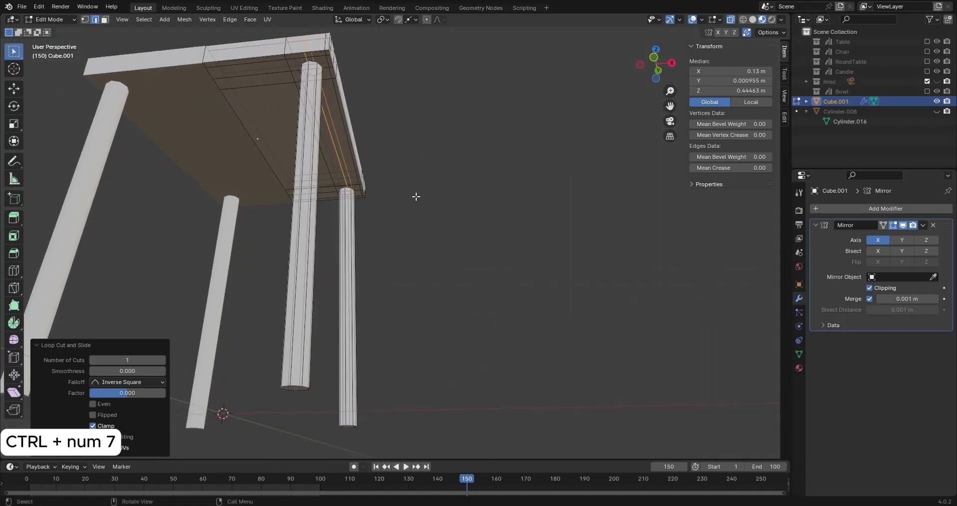
pyautogui.keyDown('shift'); pyautogui.moveTo(415, 160); pyautogui.dragTo(426, 214, button='middle'); pyautogui.keyUp('shift')
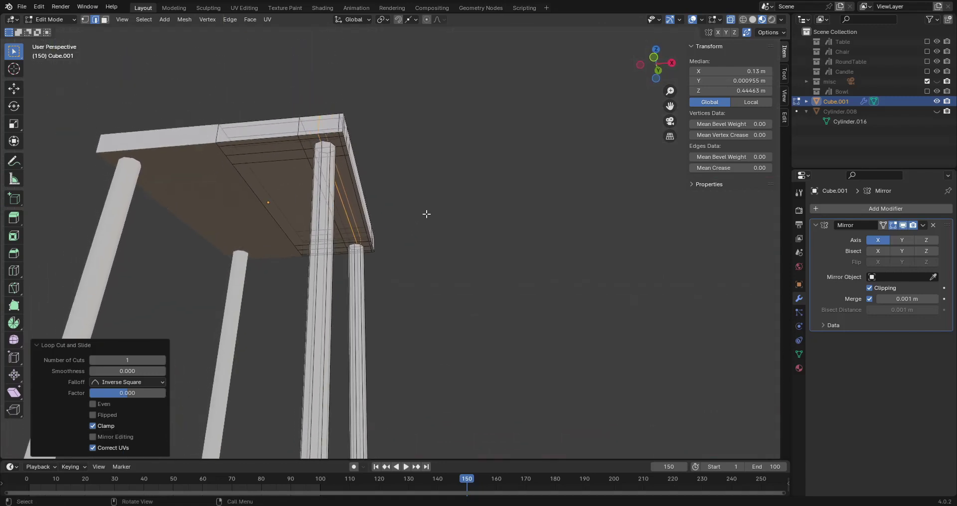
pyautogui.scroll(1, 357, 174)
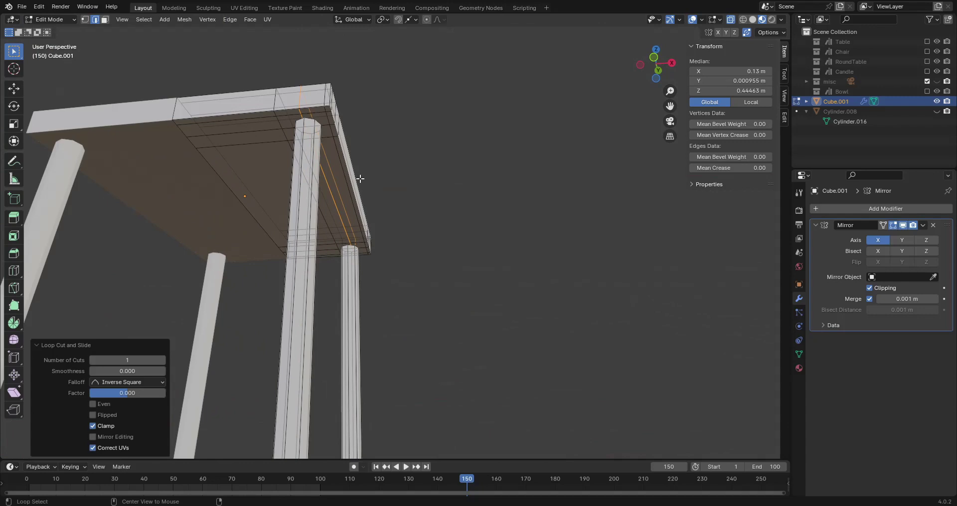
pyautogui.keyDown('shift'); pyautogui.moveTo(425, 168); pyautogui.dragTo(456, 185, button='middle'); pyautogui.keyUp('shift')
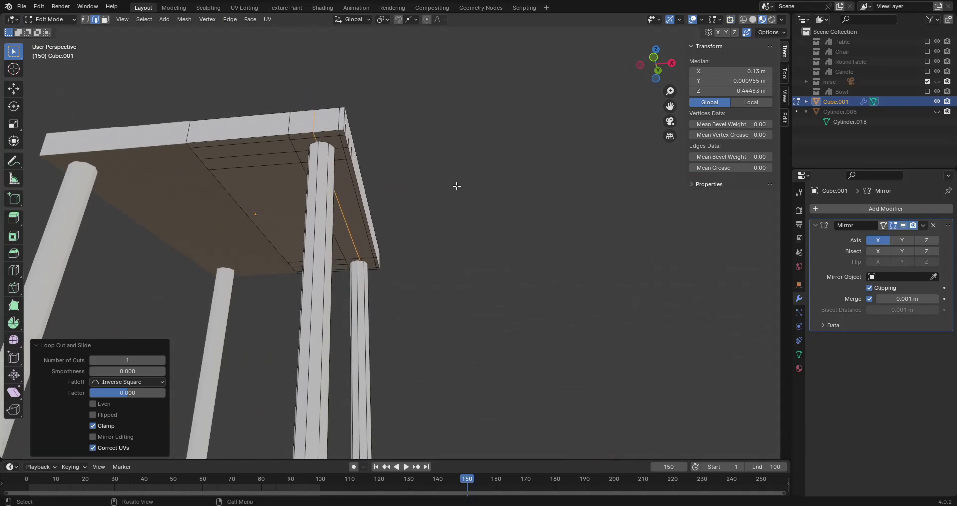
pyautogui.keyDown('alt'); pyautogui.click(302, 148); pyautogui.keyUp('alt')
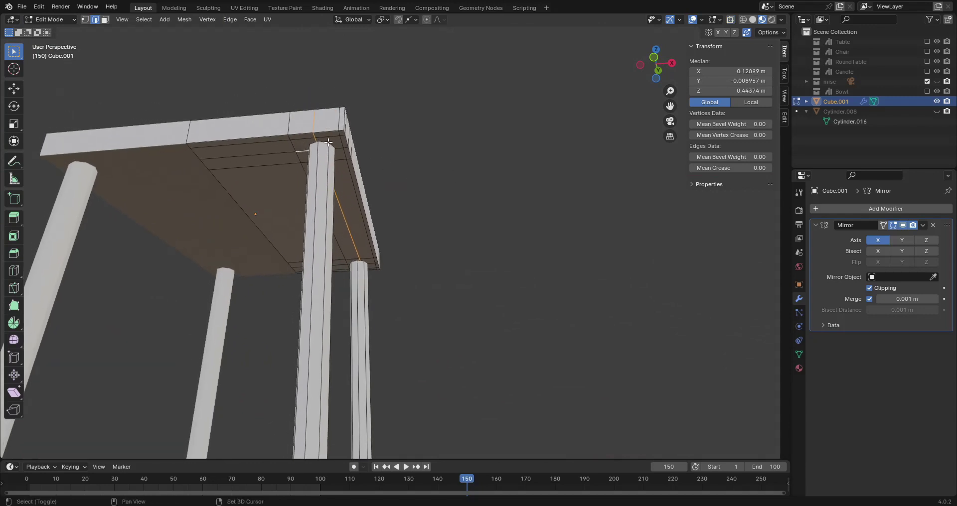
pyautogui.press('3')
pyautogui.click(302, 144)
pyautogui.keyDown('shift'); pyautogui.click(333, 143); pyautogui.keyUp('shift')
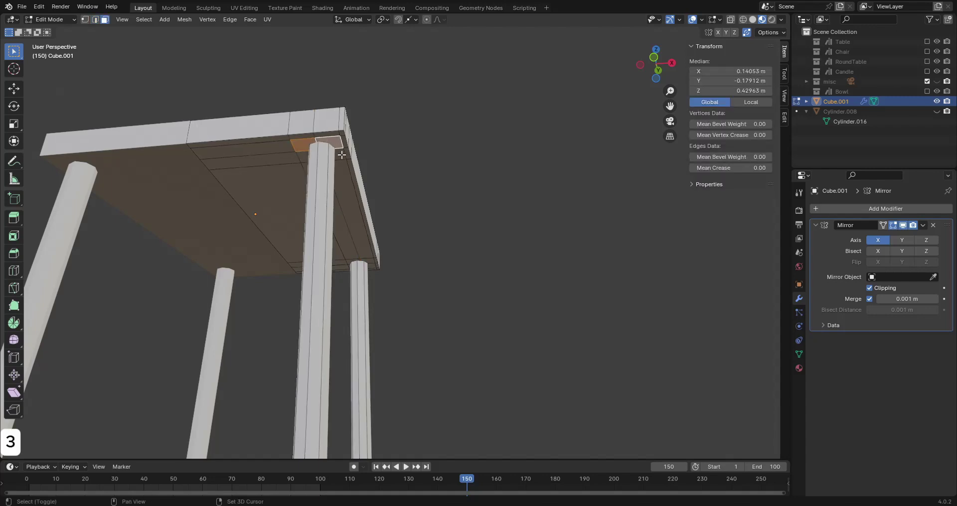
pyautogui.keyDown('shift'); pyautogui.click(342, 156); pyautogui.keyUp('shift')
pyautogui.keyDown('shift'); pyautogui.click(302, 158); pyautogui.keyUp('shift')
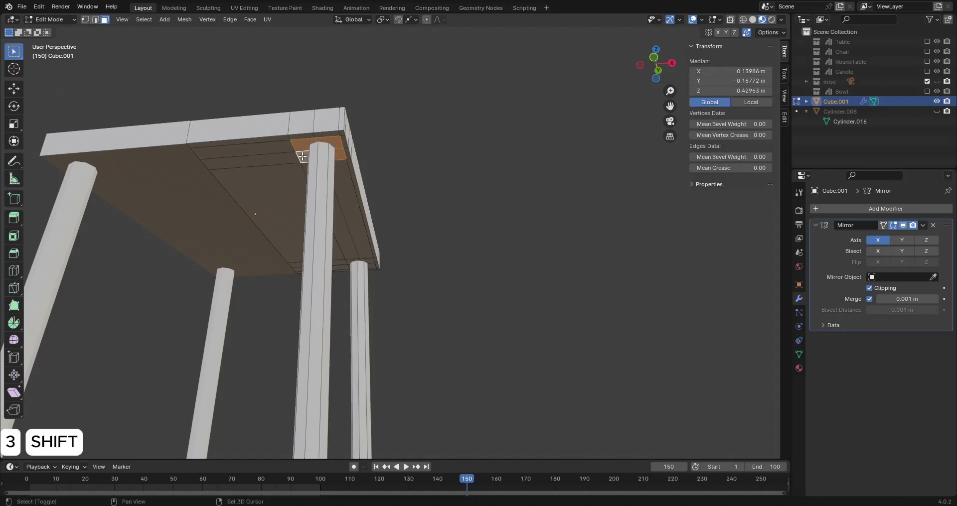
pyautogui.keyDown('shift'); pyautogui.click(368, 261); pyautogui.keyUp('shift')
pyautogui.keyDown('shift'); pyautogui.click(373, 268); pyautogui.keyUp('shift')
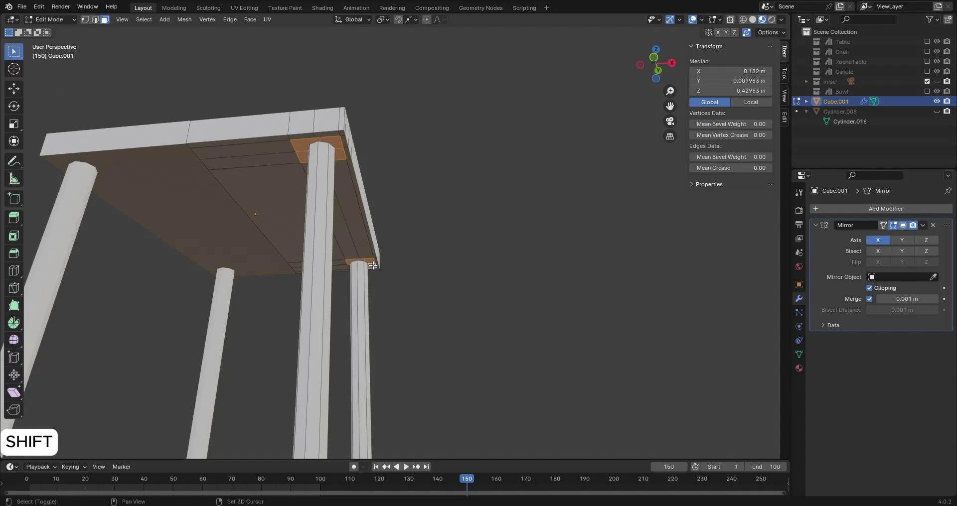
pyautogui.moveTo(427, 277); pyautogui.dragTo(592, 196, button='middle')
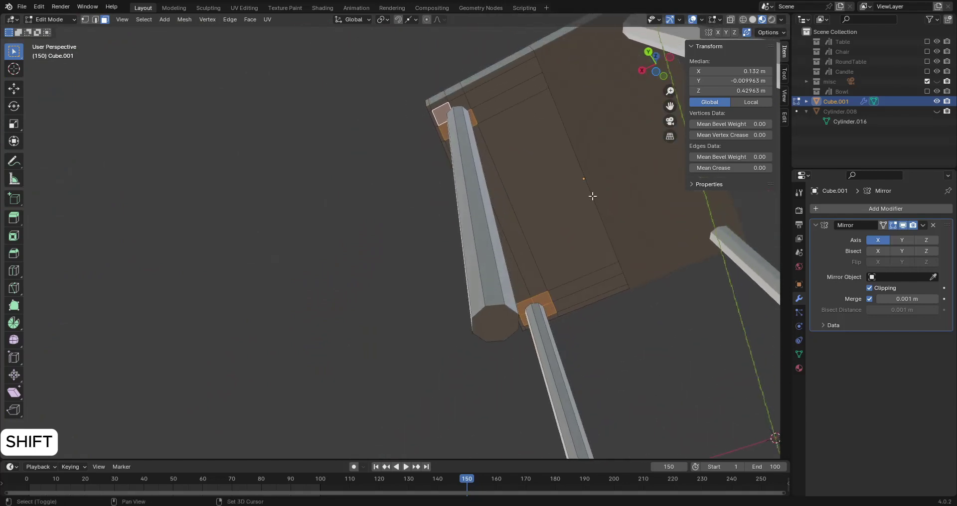
pyautogui.keyDown('shift'); pyautogui.click(462, 102); pyautogui.keyUp('shift')
pyautogui.press('Delete')
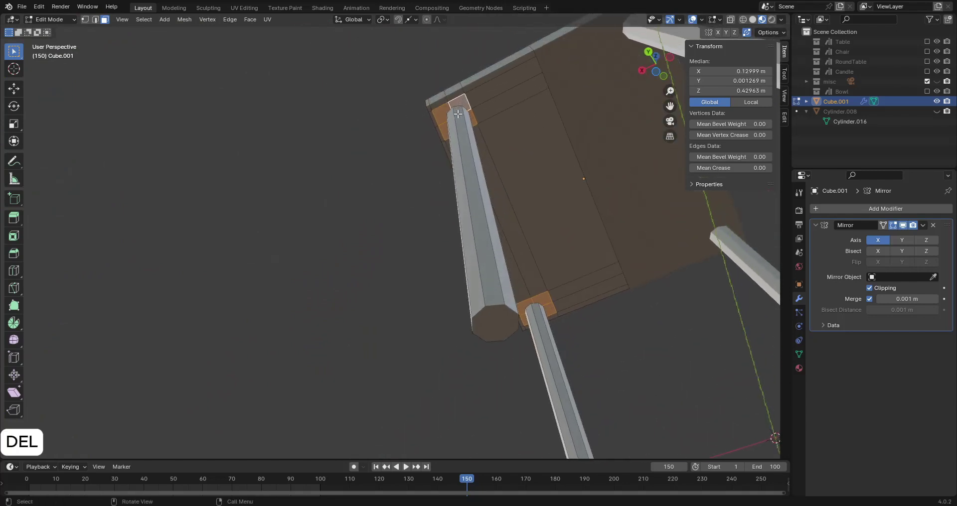
pyautogui.click(457, 117)
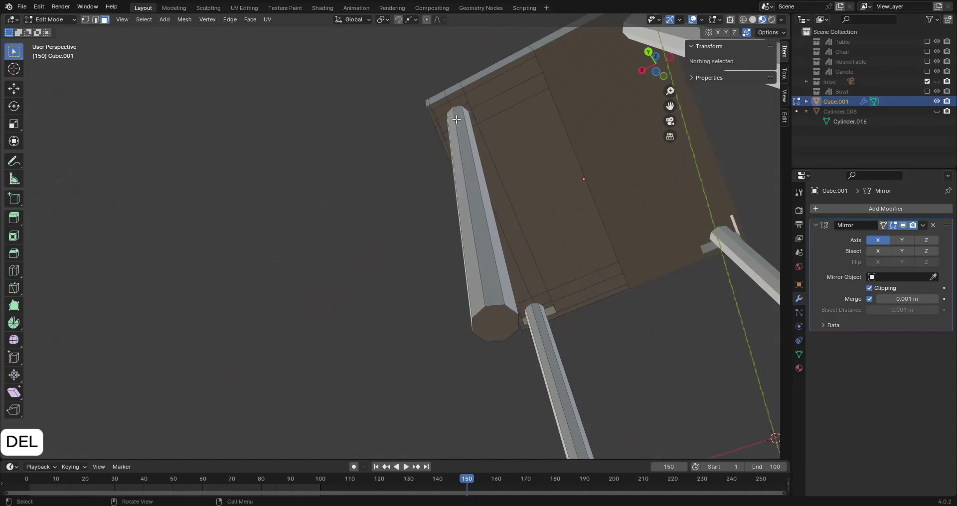
# Examine the openings in the seat's underside around the leg tops from several angles
pyautogui.press('KP_1')
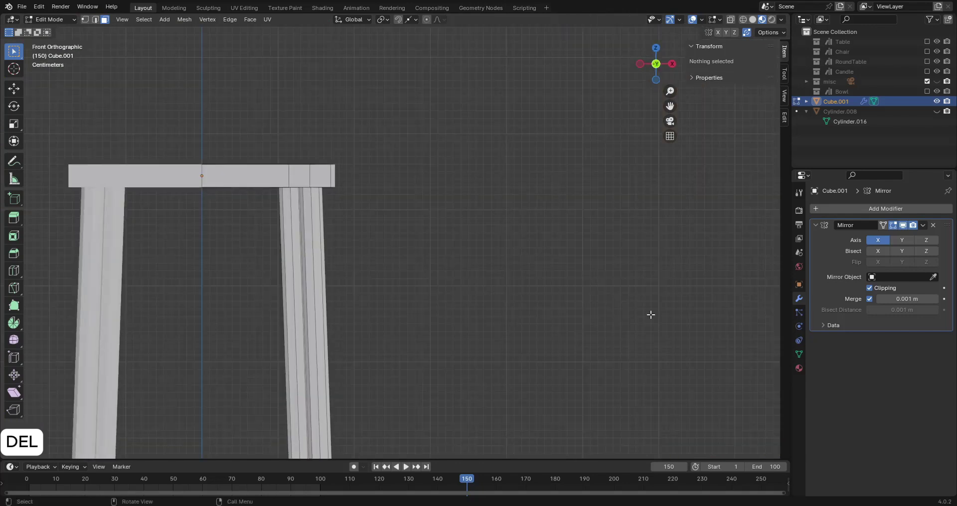
pyautogui.moveTo(604, 301); pyautogui.dragTo(439, 277, button='middle')
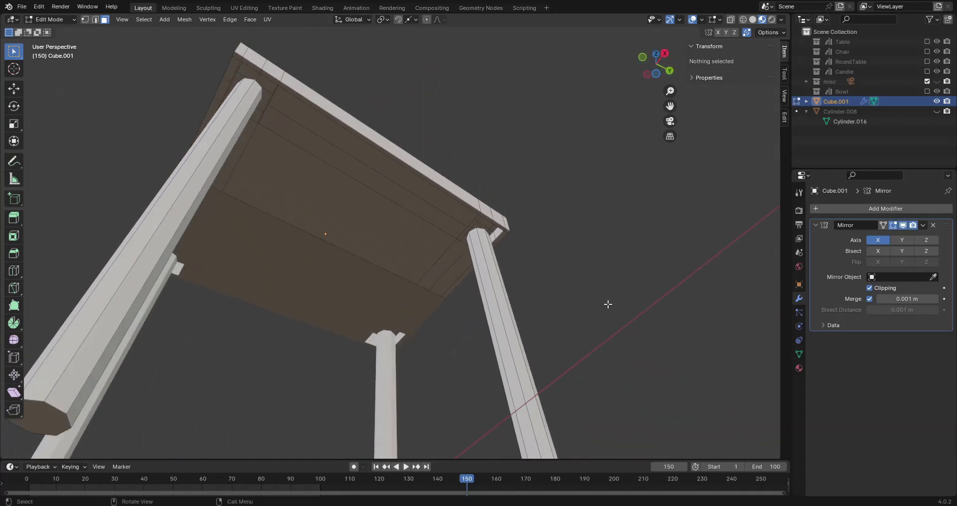
pyautogui.scroll(2, 578, 287)
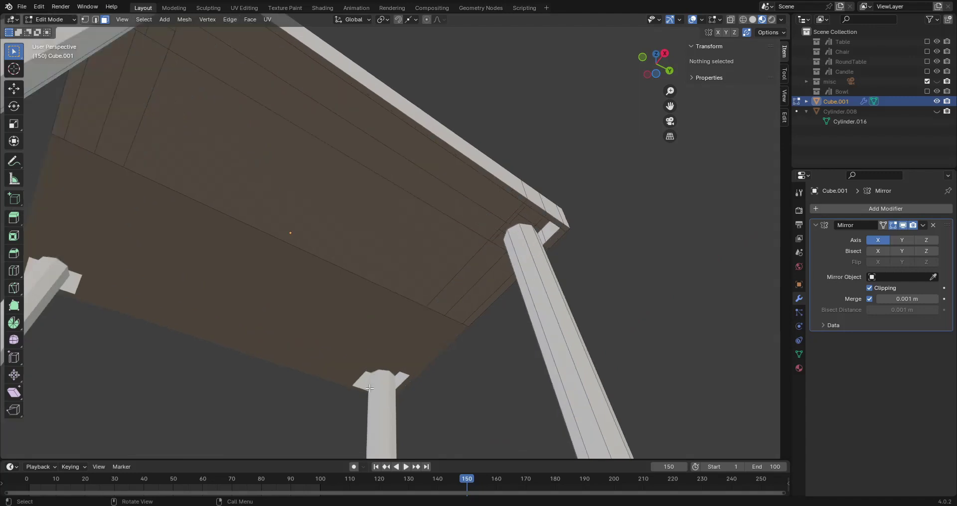
pyautogui.scroll(-3, 420, 341)
pyautogui.moveTo(530, 276); pyautogui.dragTo(541, 261, button='middle')
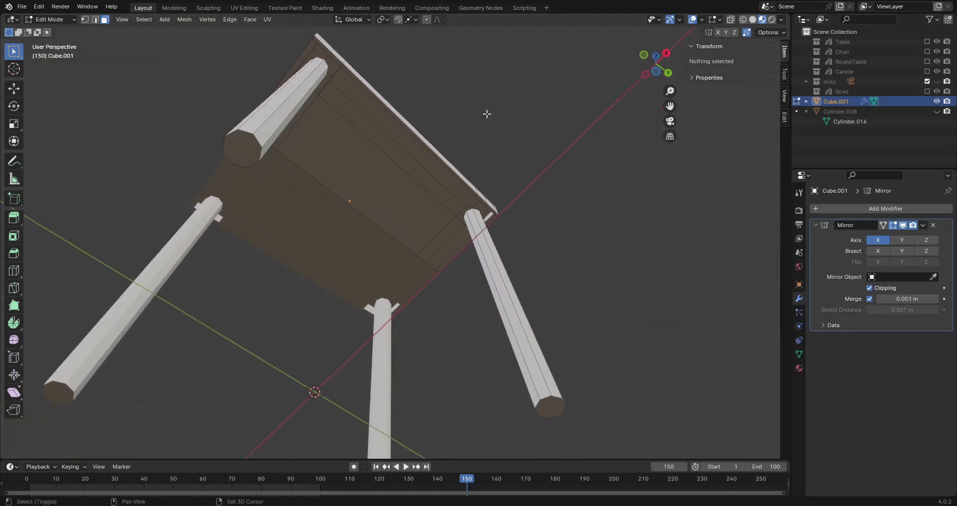
pyautogui.keyDown('shift'); pyautogui.moveTo(487, 114); pyautogui.dragTo(525, 239, button='middle'); pyautogui.keyUp('shift')
pyautogui.scroll(6, 526, 240)
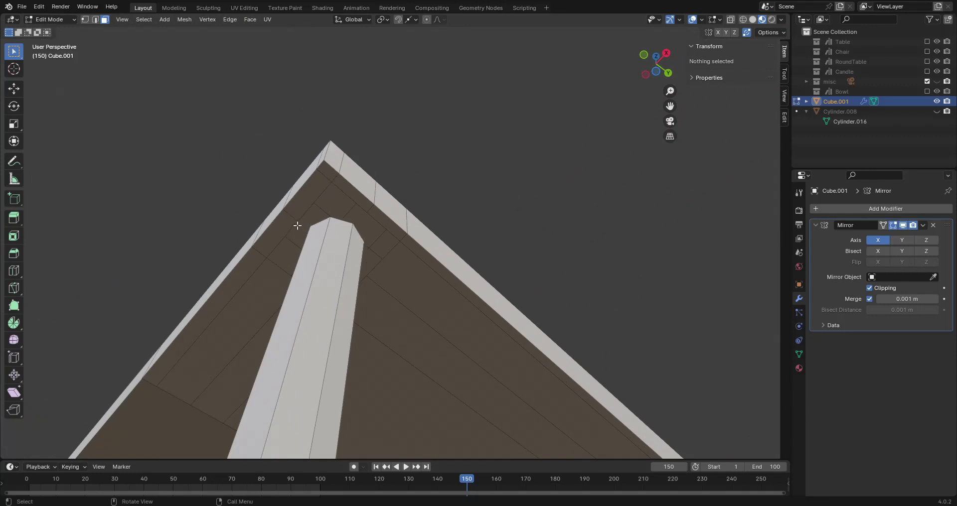
pyautogui.scroll(-1, 389, 294)
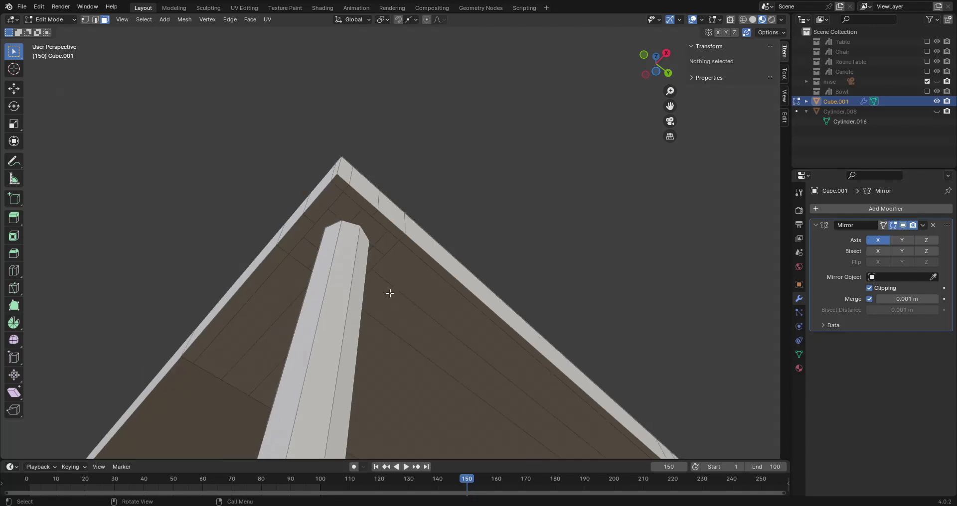
pyautogui.moveTo(418, 267); pyautogui.dragTo(514, 252, button='middle')
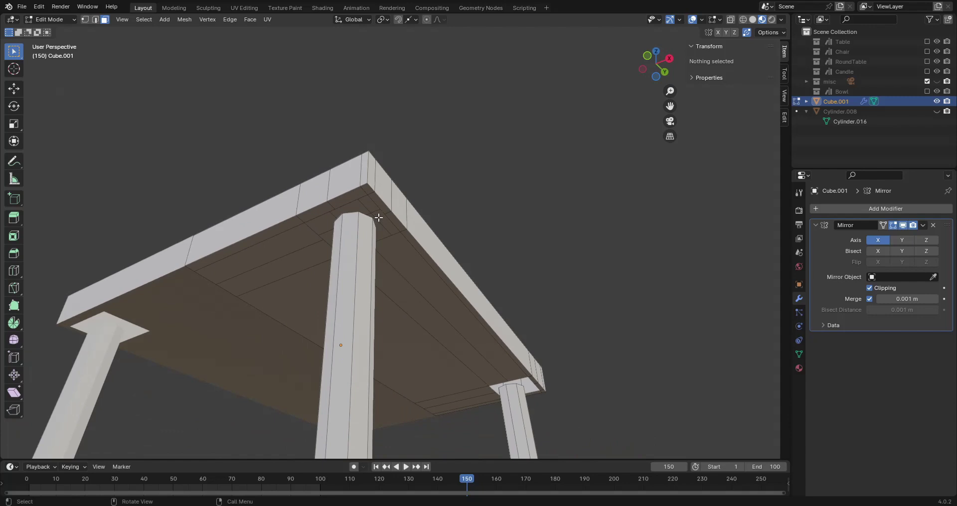
# Fill the gap between the front leg's top edge loop and the border of the seat opening with triangulated faces
pyautogui.press('2')
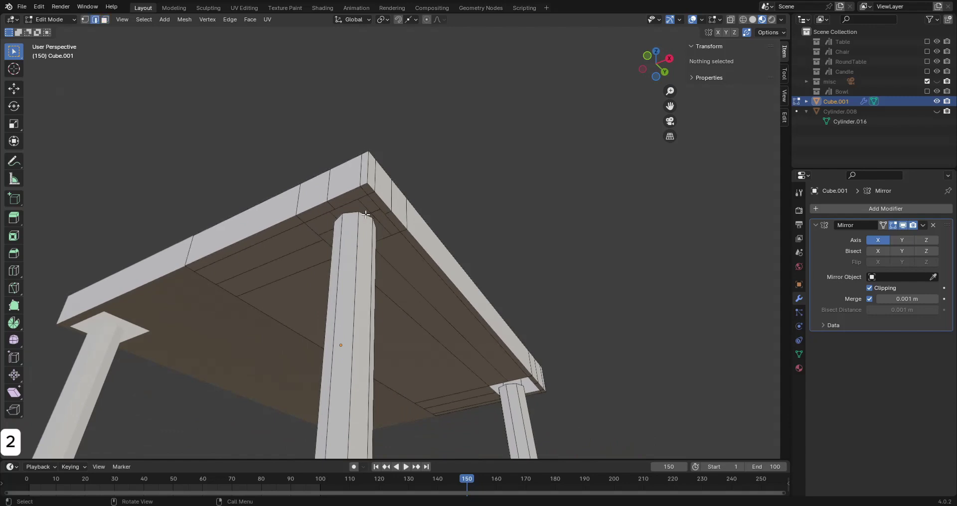
pyautogui.keyDown('alt'); pyautogui.click(365, 214); pyautogui.keyUp('alt')
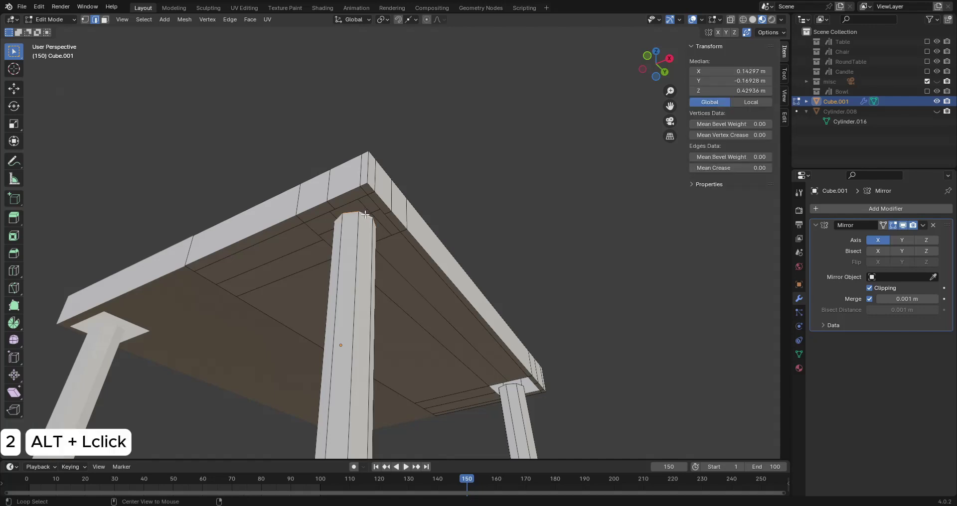
pyautogui.keyDown('alt'); pyautogui.keyDown('shift'); pyautogui.click(366, 214); pyautogui.keyUp('shift'); pyautogui.keyUp('alt')
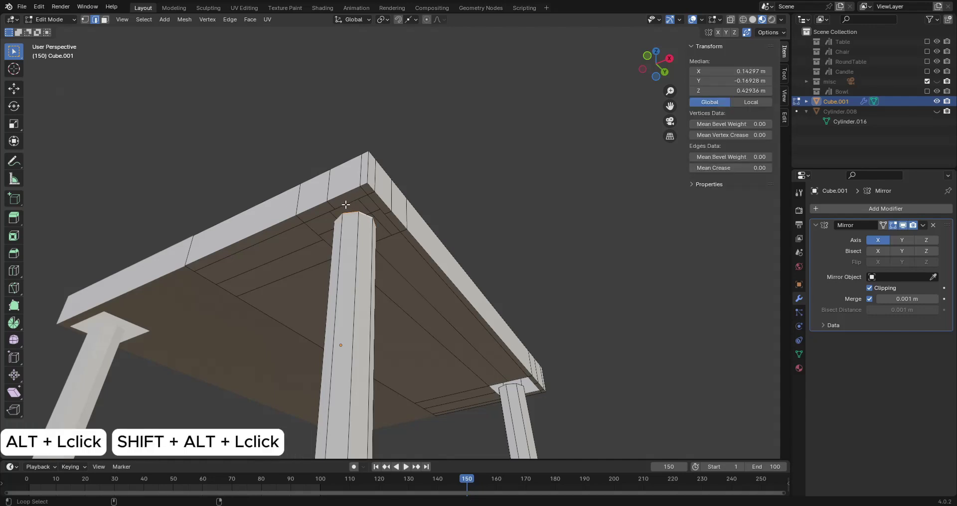
pyautogui.keyDown('alt'); pyautogui.keyDown('shift'); pyautogui.click(345, 205); pyautogui.keyUp('shift'); pyautogui.keyUp('alt')
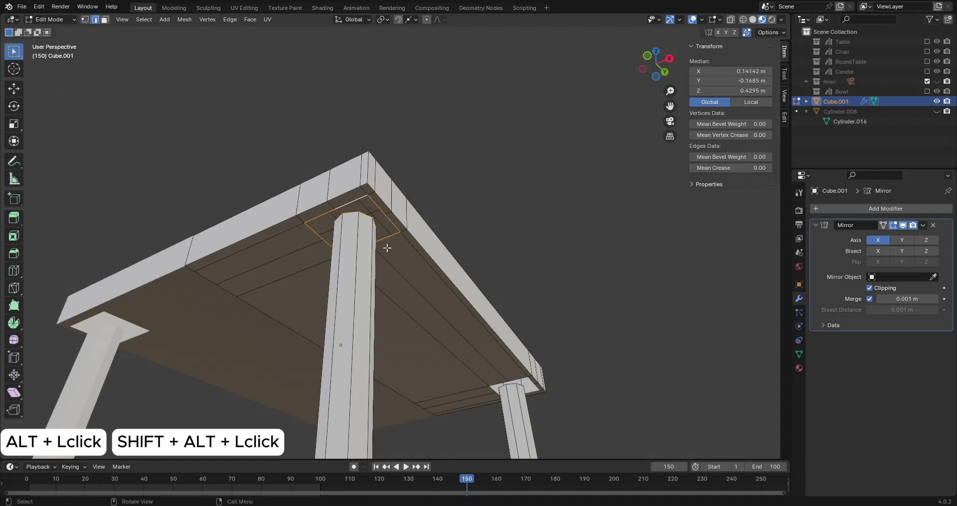
pyautogui.moveTo(519, 250)
pyautogui.mouseDown(button='middle')
pyautogui.moveTo(525, 282)
pyautogui.moveTo(512, 260)
pyautogui.moveTo(459, 246)
pyautogui.moveTo(511, 248)
pyautogui.mouseUp(button='middle')
pyautogui.hotkey('alt', 'f')
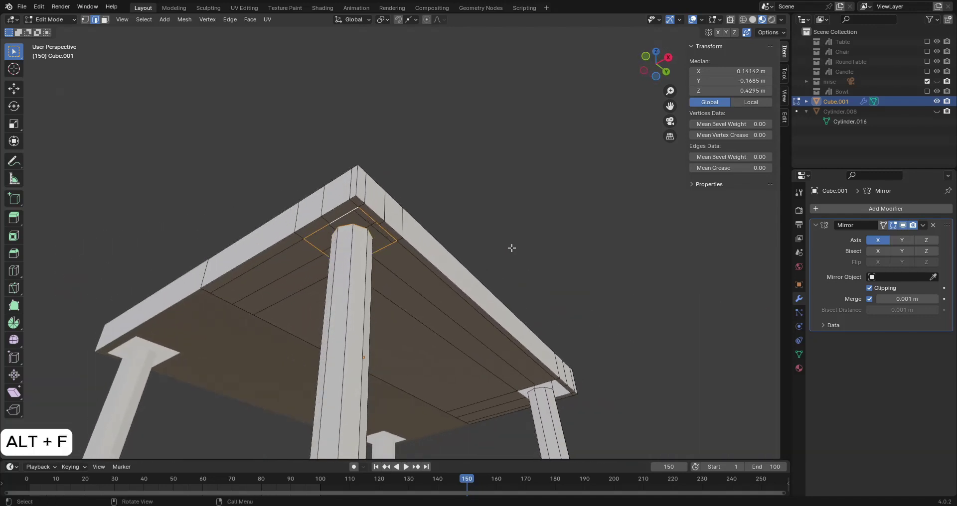
pyautogui.hotkey('alt', 'f')
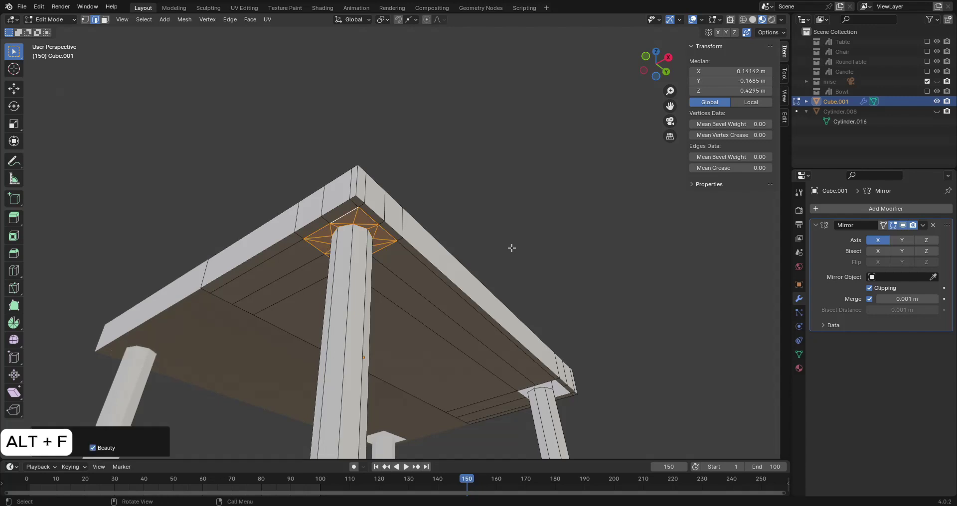
# Dissolve the surplus diagonal edges around the front leg's top in the newly filled patch
pyautogui.moveTo(389, 256); pyautogui.dragTo(524, 208, button='middle')
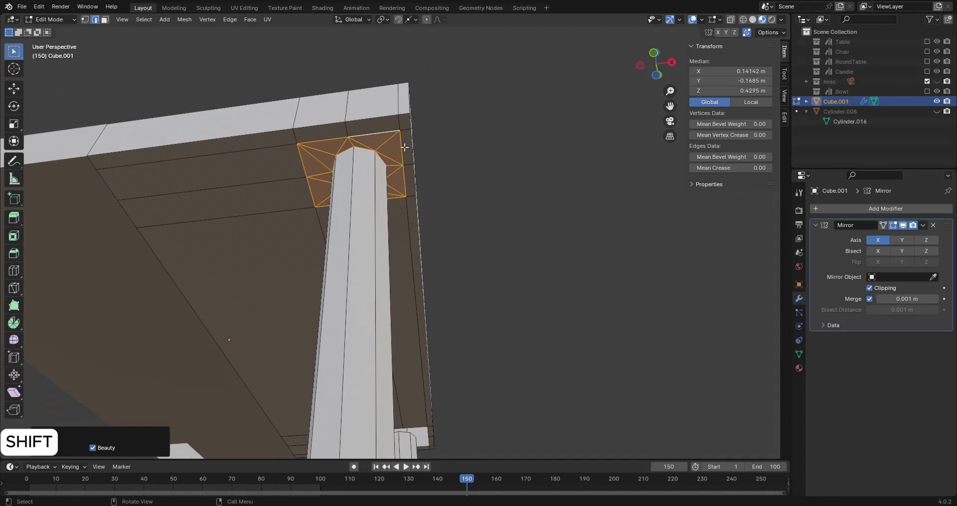
pyautogui.scroll(1, 331, 134)
pyautogui.click(331, 134)
pyautogui.keyDown('shift'); pyautogui.click(349, 128); pyautogui.keyUp('shift')
pyautogui.moveTo(349, 128); pyautogui.dragTo(380, 292, button='middle')
pyautogui.keyDown('shift'); pyautogui.click(312, 294); pyautogui.keyUp('shift')
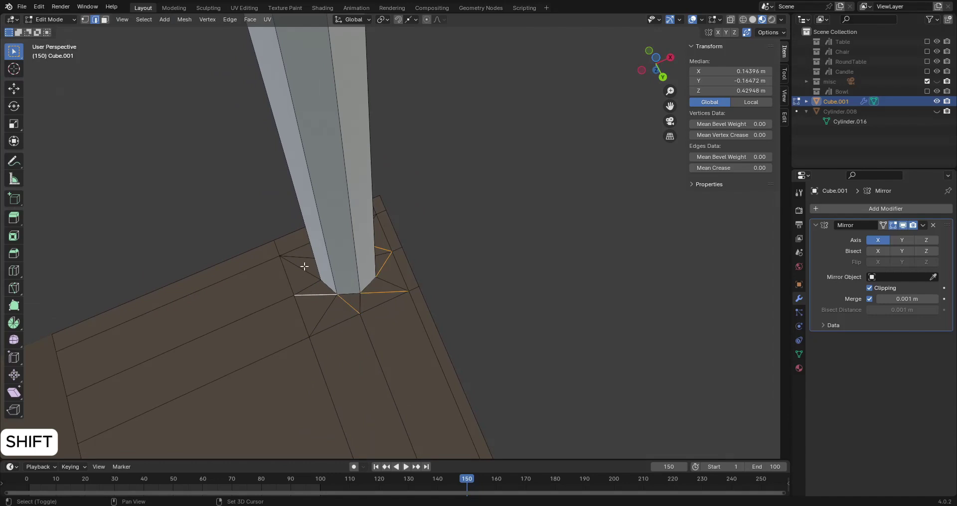
pyautogui.moveTo(303, 268); pyautogui.dragTo(551, 313, button='middle')
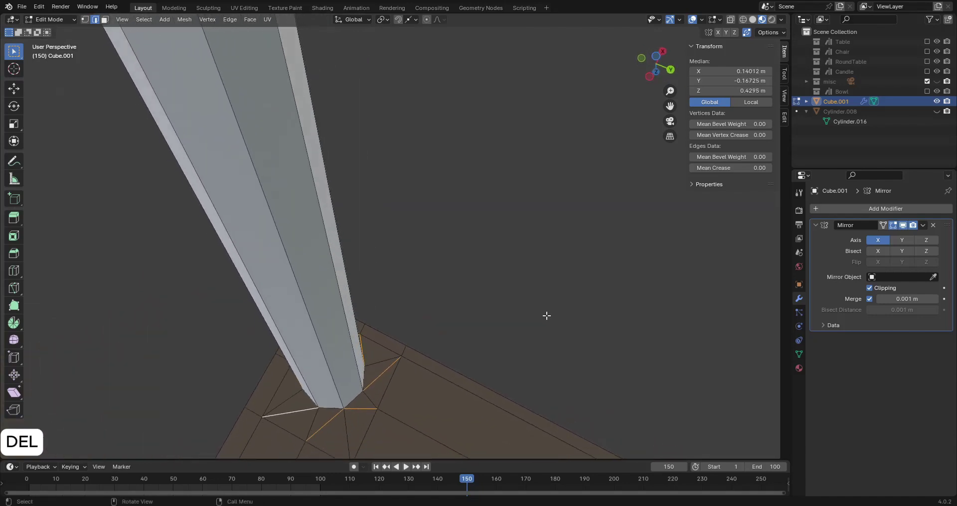
pyautogui.press('Delete')
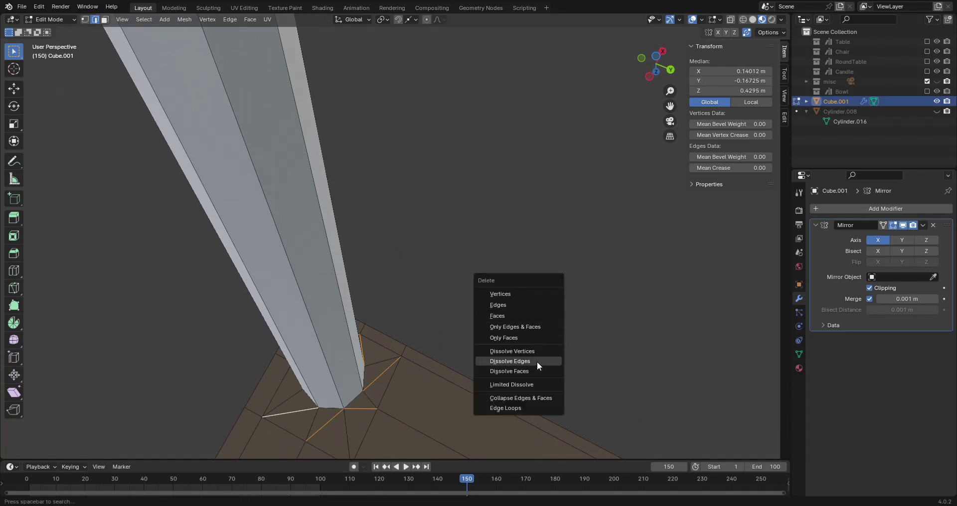
pyautogui.click(536, 361)
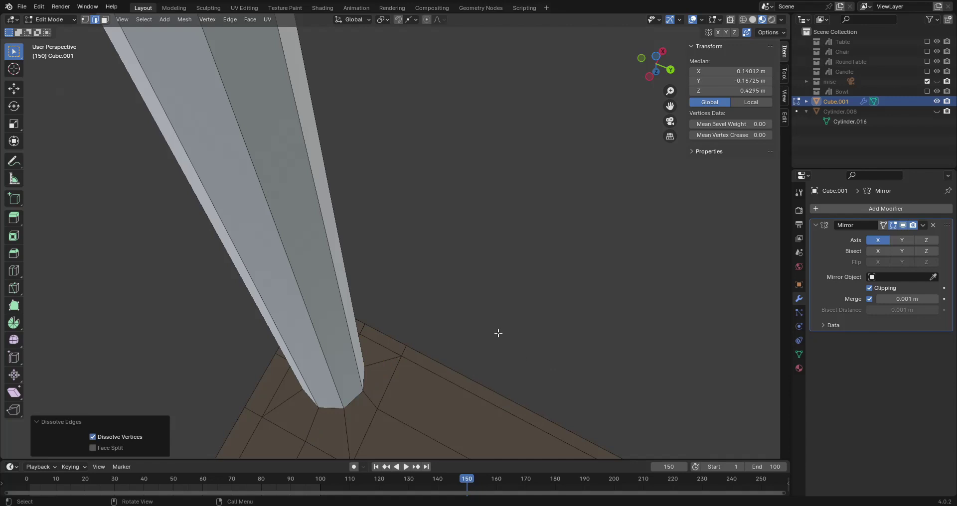
pyautogui.moveTo(483, 322); pyautogui.dragTo(549, 325, button='middle')
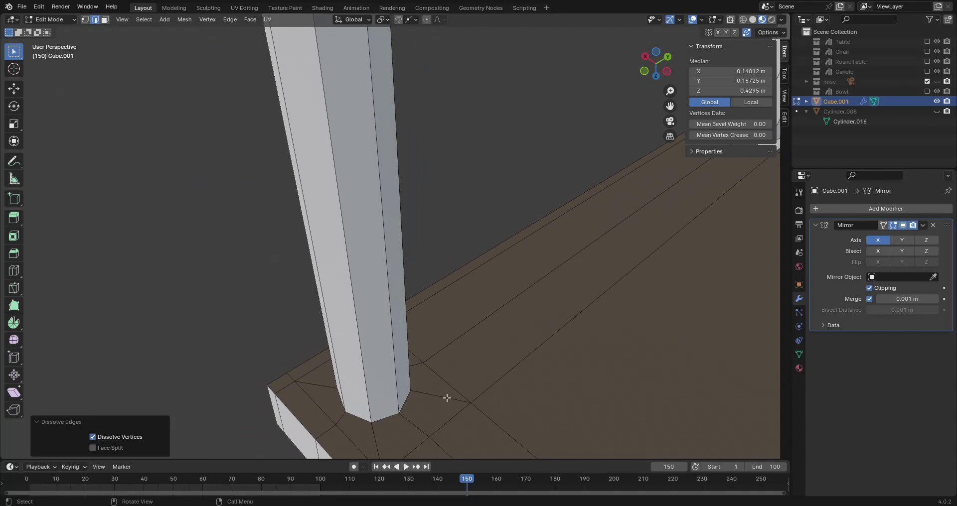
pyautogui.moveTo(447, 399); pyautogui.dragTo(455, 387, button='middle')
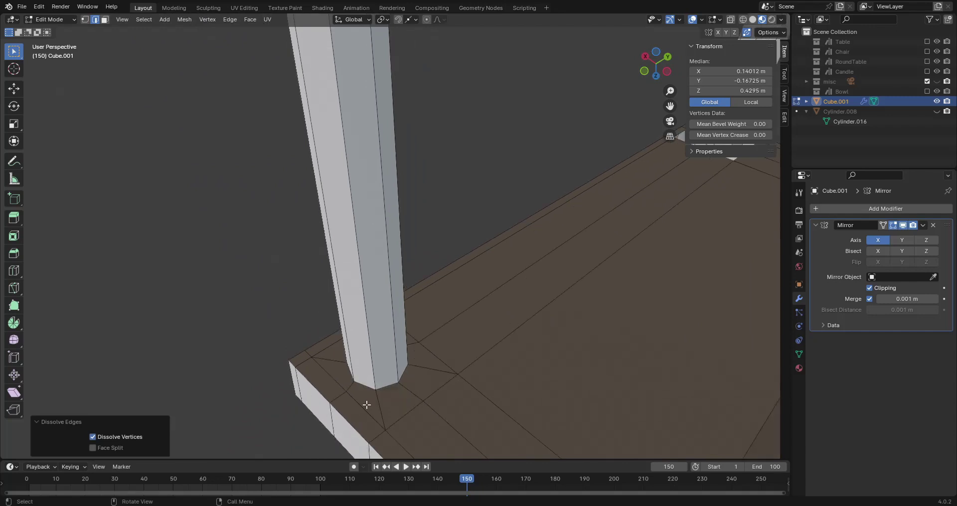
# Fill the gap between the rear leg's top edge loop and the border of the seat opening with triangulated faces
pyautogui.moveTo(367, 405); pyautogui.dragTo(375, 399, button='middle')
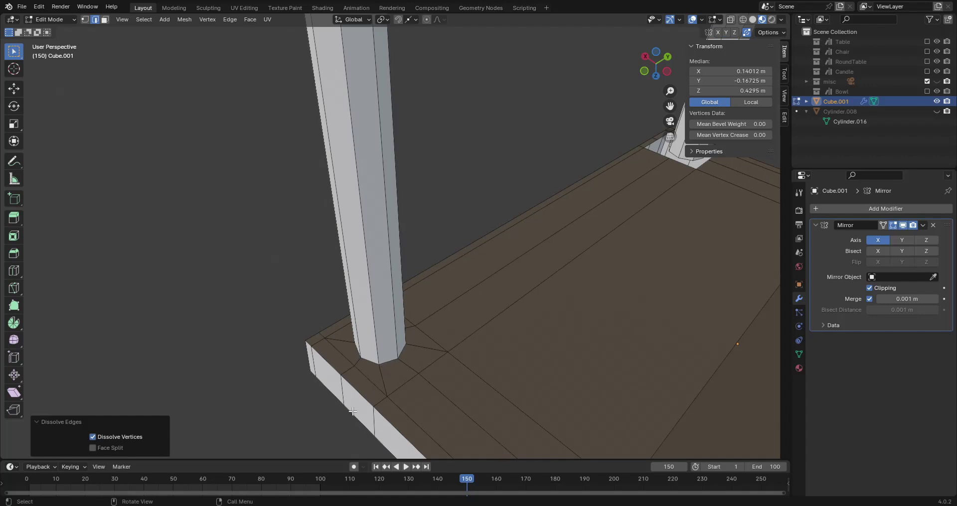
pyautogui.moveTo(391, 393); pyautogui.dragTo(402, 382, button='middle')
pyautogui.moveTo(459, 311)
pyautogui.mouseDown(button='middle')
pyautogui.moveTo(472, 256)
pyautogui.moveTo(489, 338)
pyautogui.moveTo(478, 306)
pyautogui.moveTo(476, 319)
pyautogui.mouseUp(button='middle')
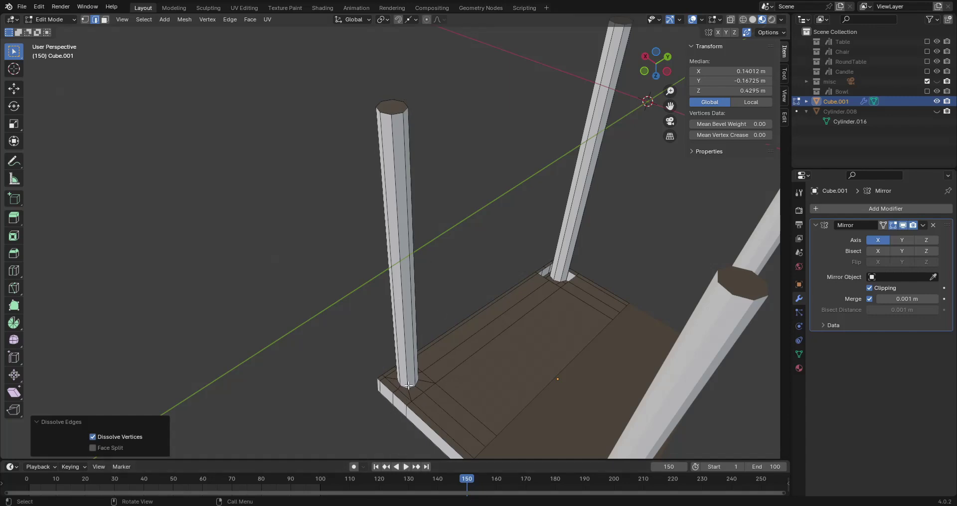
pyautogui.moveTo(490, 280); pyautogui.dragTo(548, 359, button='middle')
pyautogui.moveTo(598, 387); pyautogui.dragTo(472, 269, button='middle')
pyautogui.scroll(5, 455, 290)
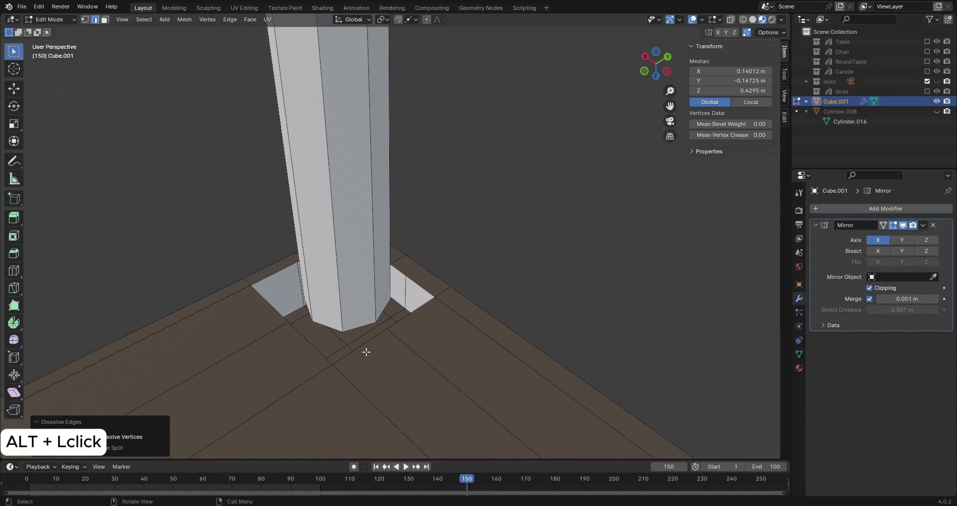
pyautogui.keyDown('alt'); pyautogui.click(364, 350); pyautogui.keyUp('alt')
pyautogui.keyDown('alt'); pyautogui.keyDown('shift'); pyautogui.click(365, 351); pyautogui.keyUp('shift'); pyautogui.keyUp('alt')
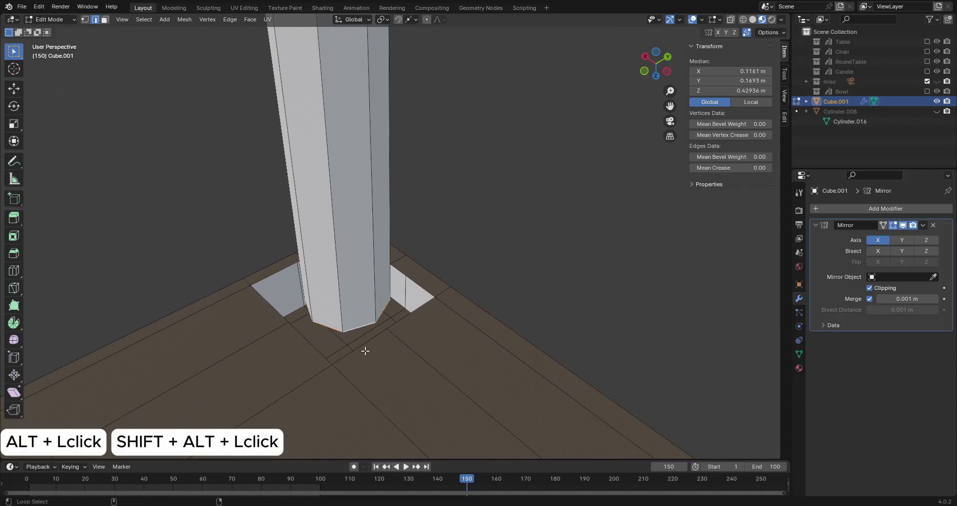
pyautogui.keyDown('alt'); pyautogui.keyDown('shift'); pyautogui.click(360, 347); pyautogui.keyUp('shift'); pyautogui.keyUp('alt')
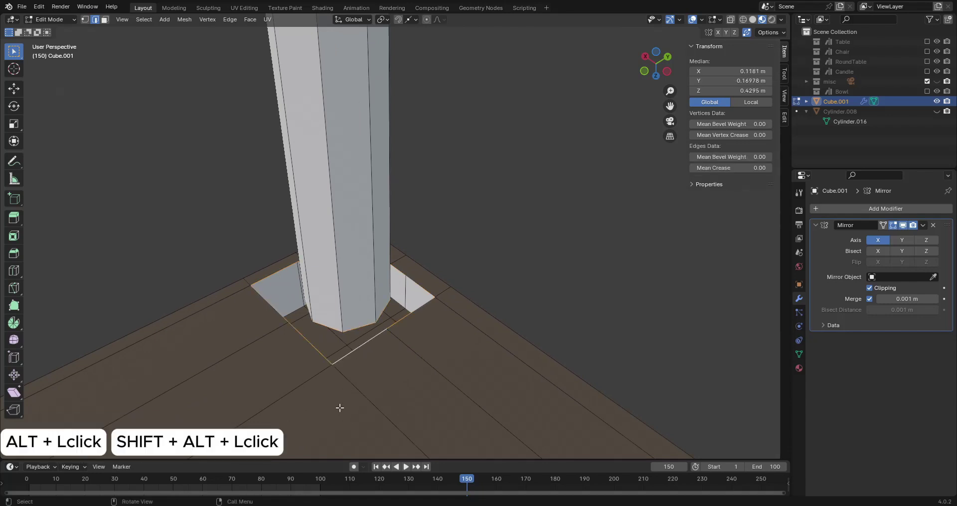
pyautogui.hotkey('alt', 'f')
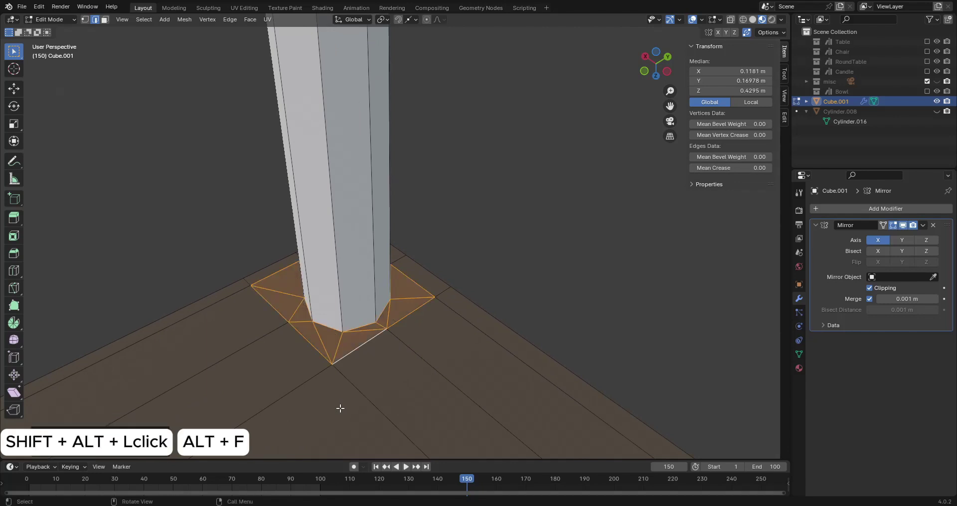
# Dissolve the surplus diagonal edges in the filled patch around the rear leg's top
pyautogui.click(399, 325)
pyautogui.keyDown('shift'); pyautogui.click(396, 322); pyautogui.keyUp('shift')
pyautogui.keyDown('shift'); pyautogui.click(316, 336); pyautogui.keyUp('shift')
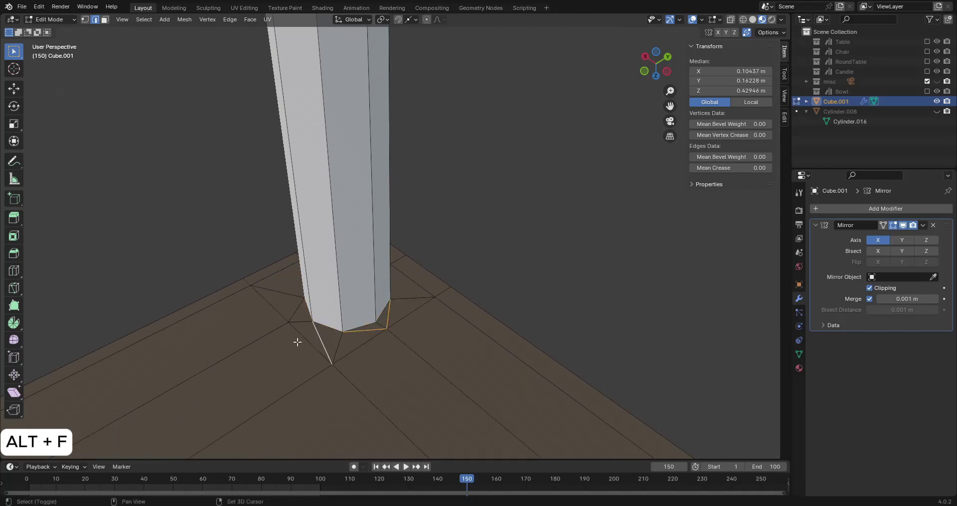
pyautogui.keyDown('shift'); pyautogui.click(298, 327); pyautogui.keyUp('shift')
pyautogui.moveTo(287, 364); pyautogui.dragTo(426, 296, button='middle')
pyautogui.keyDown('shift'); pyautogui.click(430, 344); pyautogui.keyUp('shift')
pyautogui.keyDown('shift'); pyautogui.click(424, 295); pyautogui.keyUp('shift')
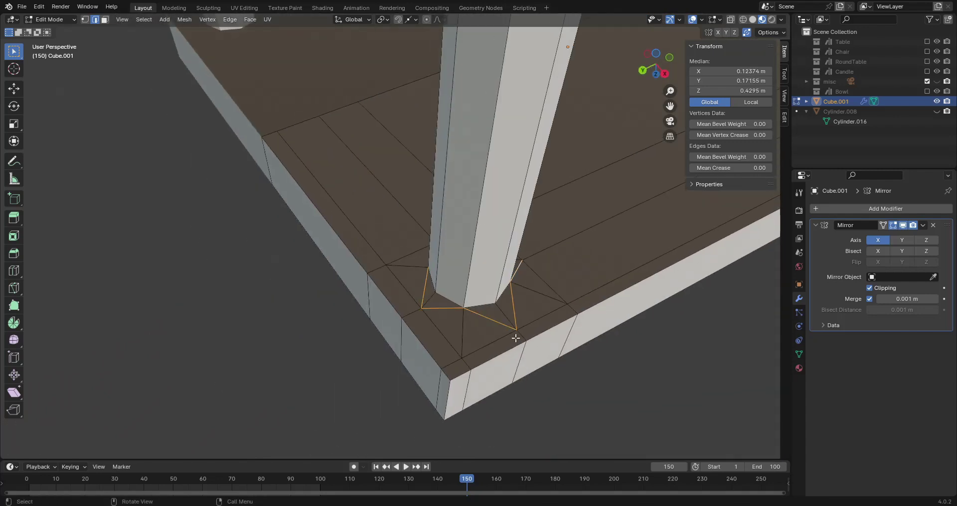
pyautogui.press('Delete')
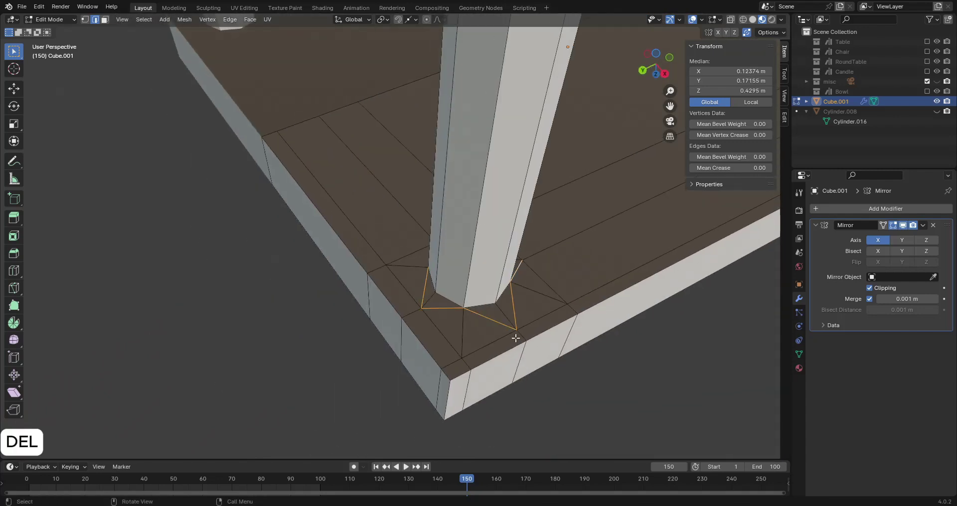
pyautogui.press('Delete')
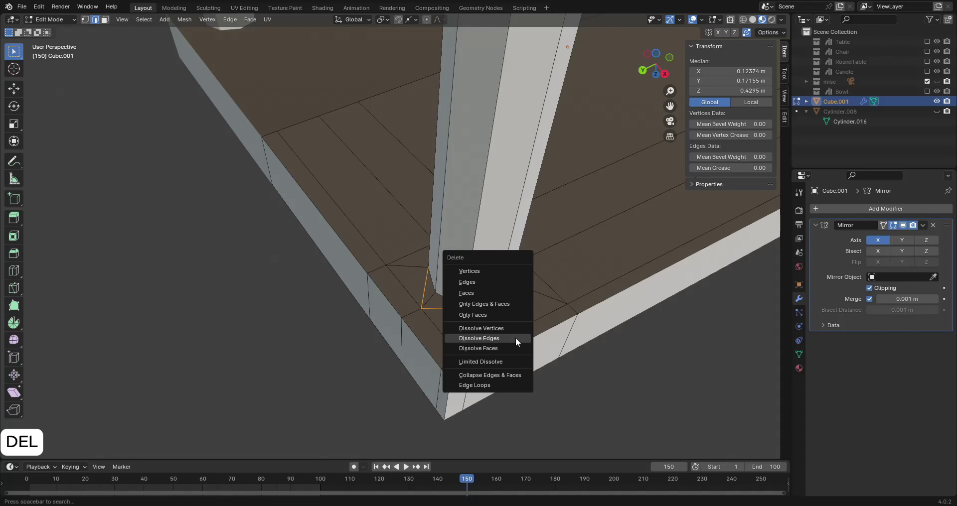
pyautogui.click(482, 338)
# Move the top edge loops of the front and rear legs down about 0.0098 m along Z to flare the joints, leaving nothing selected
pyautogui.press('ctrl+KP_7')
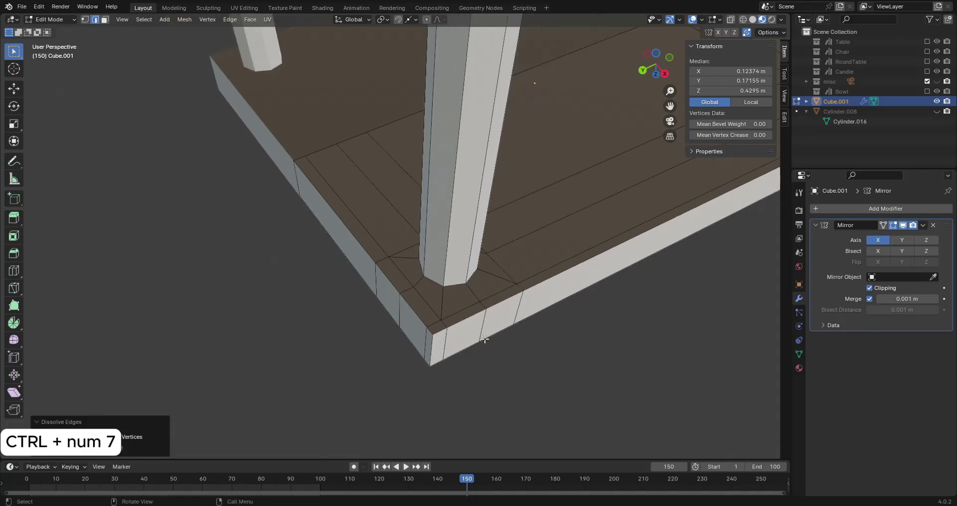
pyautogui.moveTo(484, 339); pyautogui.dragTo(420, 152, button='middle')
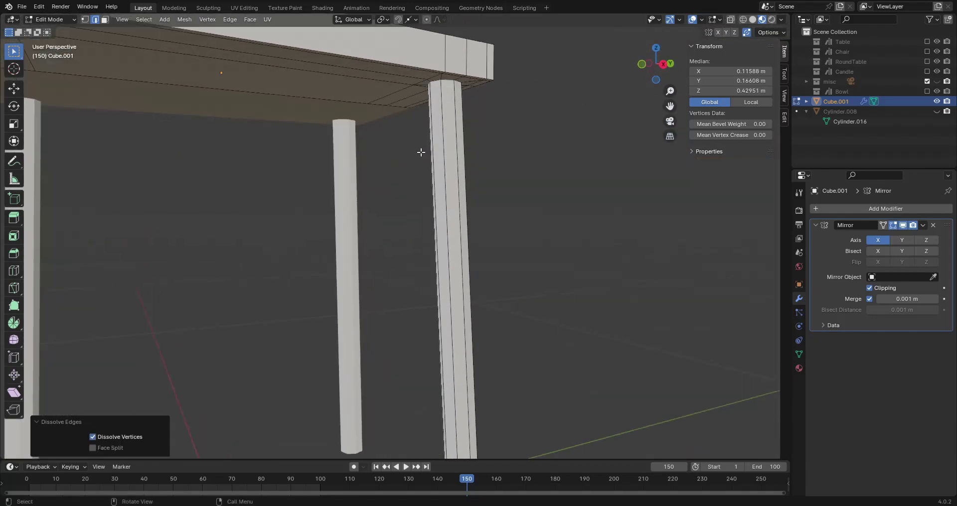
pyautogui.keyDown('alt'); pyautogui.moveTo(576, 148); pyautogui.dragTo(469, 157); pyautogui.keyUp('alt')
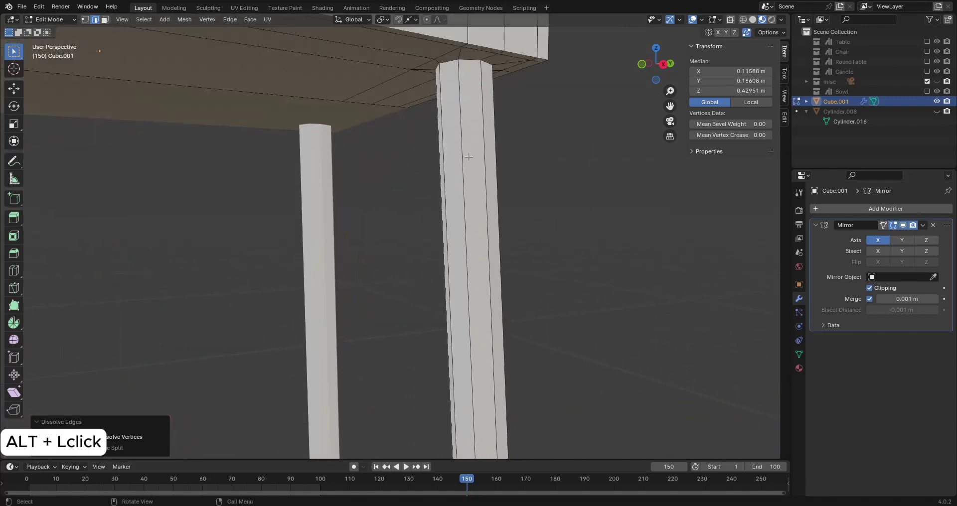
pyautogui.keyDown('alt'); pyautogui.click(465, 60); pyautogui.keyUp('alt')
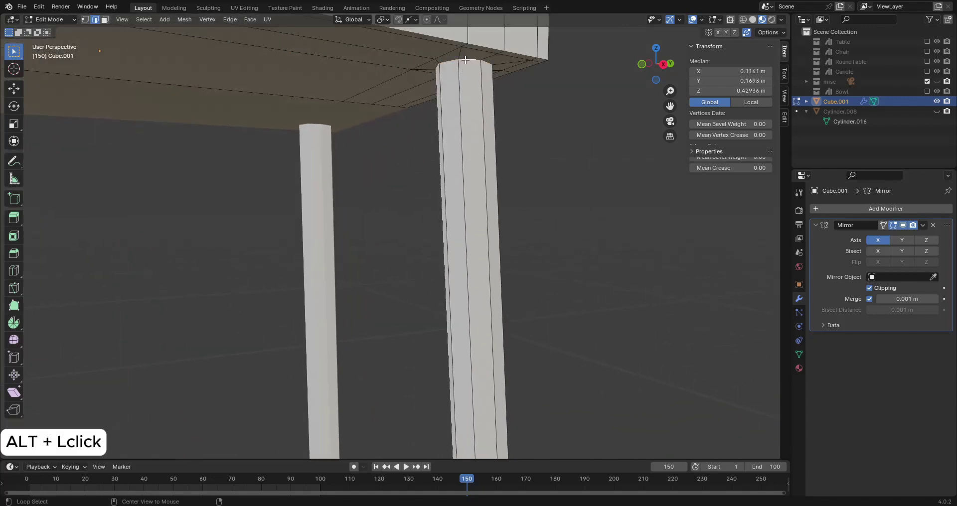
pyautogui.keyDown('alt'); pyautogui.keyDown('shift'); pyautogui.click(465, 60); pyautogui.keyUp('shift'); pyautogui.keyUp('alt')
pyautogui.scroll(-5, 325, 170)
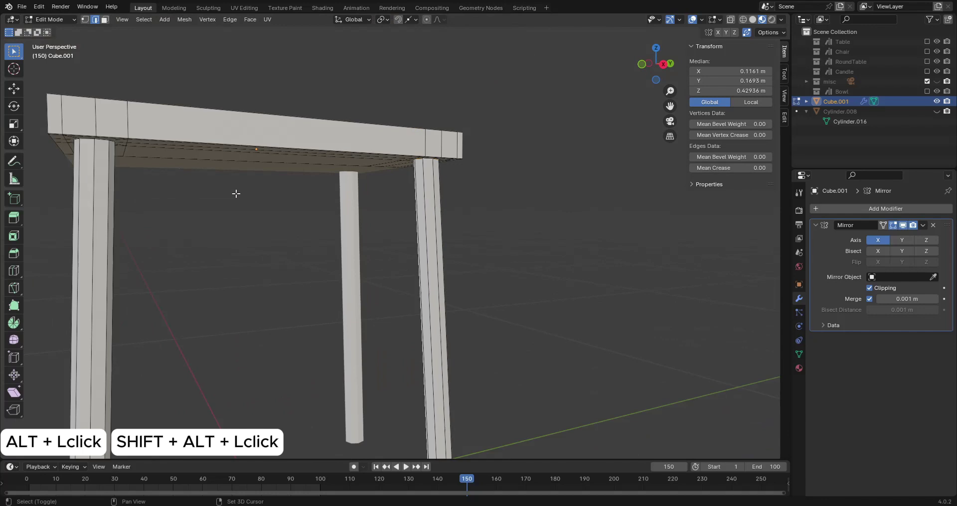
pyautogui.moveTo(236, 193)
pyautogui.mouseDown(button='middle')
pyautogui.moveTo(310, 222)
pyautogui.moveTo(314, 211)
pyautogui.moveTo(234, 194)
pyautogui.mouseUp(button='middle')
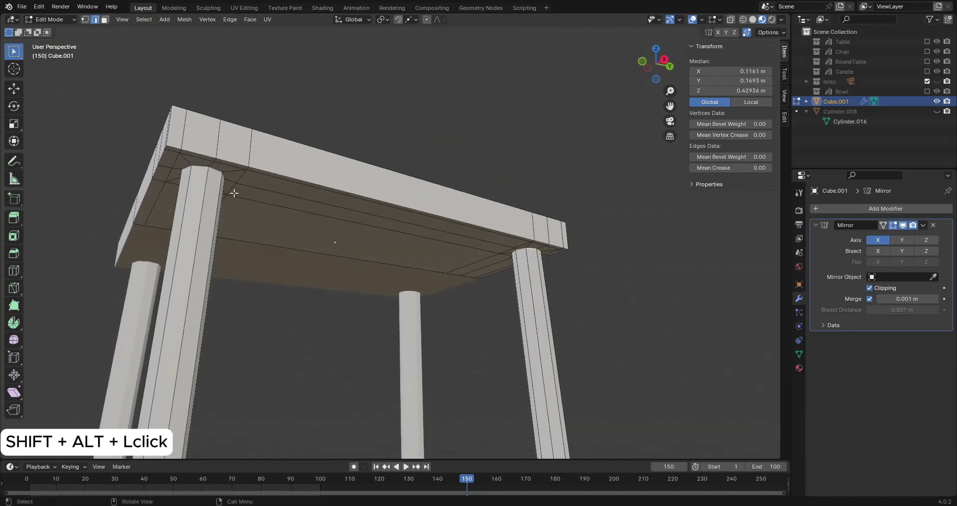
pyautogui.keyDown('alt'); pyautogui.keyDown('shift'); pyautogui.click(215, 169); pyautogui.keyUp('shift'); pyautogui.keyUp('alt')
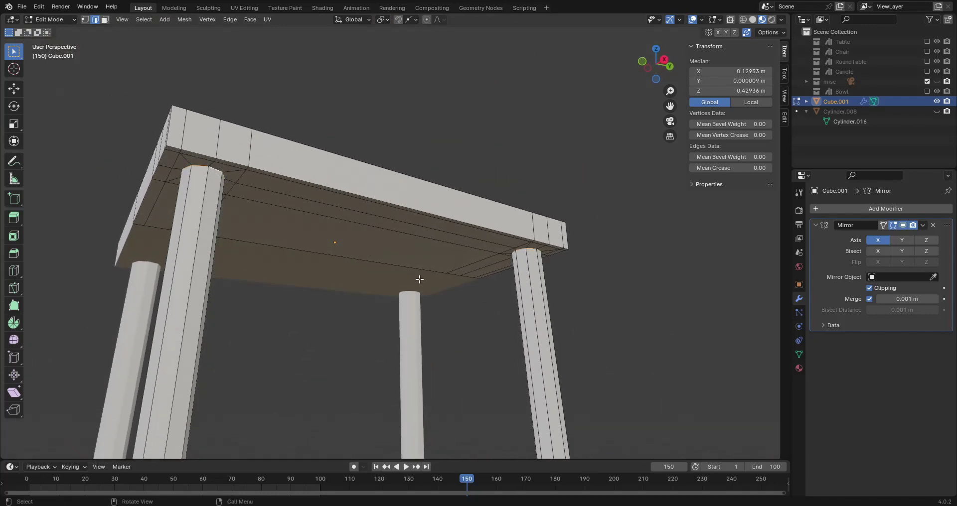
pyautogui.press('g')
pyautogui.press('z')
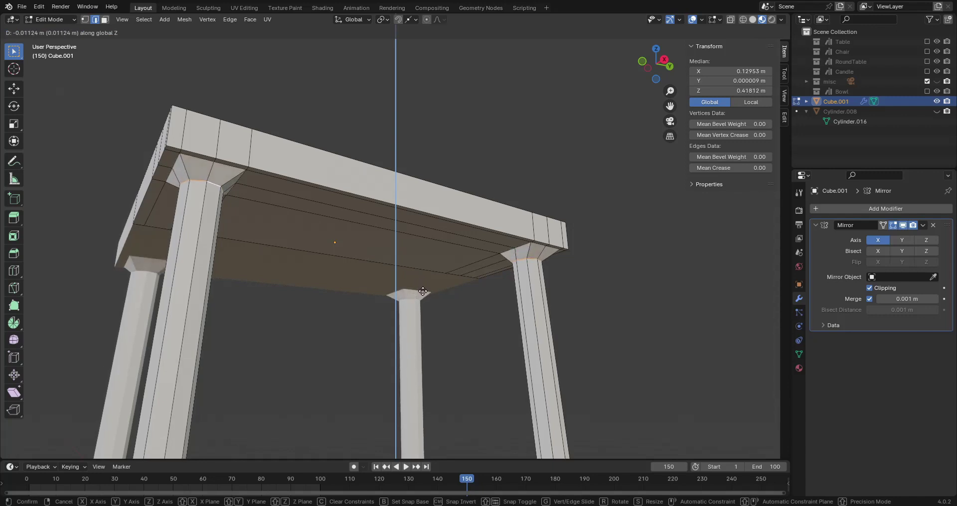
pyautogui.click(424, 290)
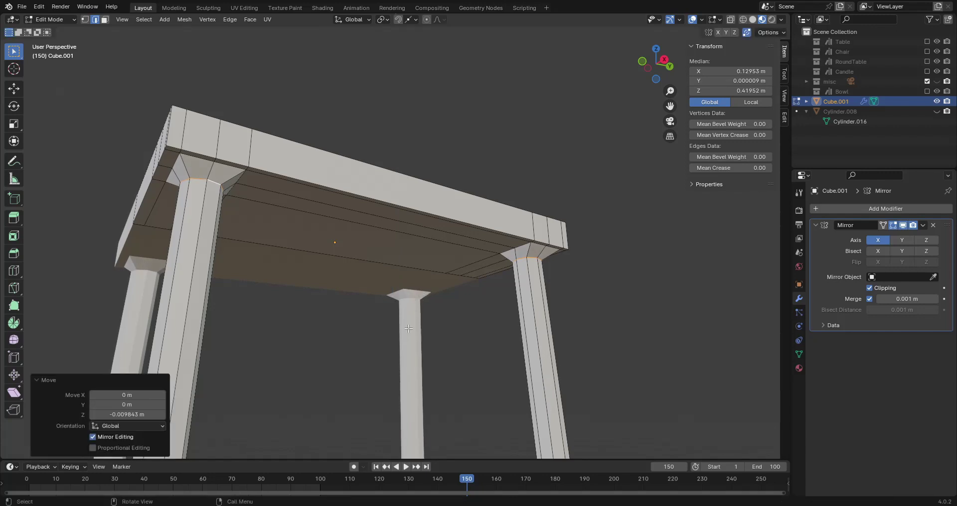
pyautogui.click(368, 325)
# Examine the flared leg joints and the seat from the front, from above and from underneath
pyautogui.scroll(-8, 354, 335)
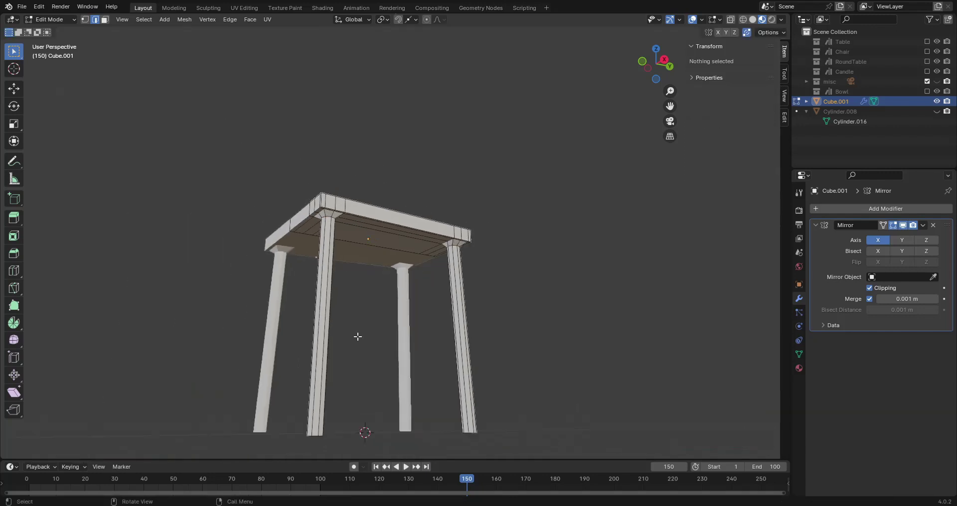
pyautogui.press('KP_1')
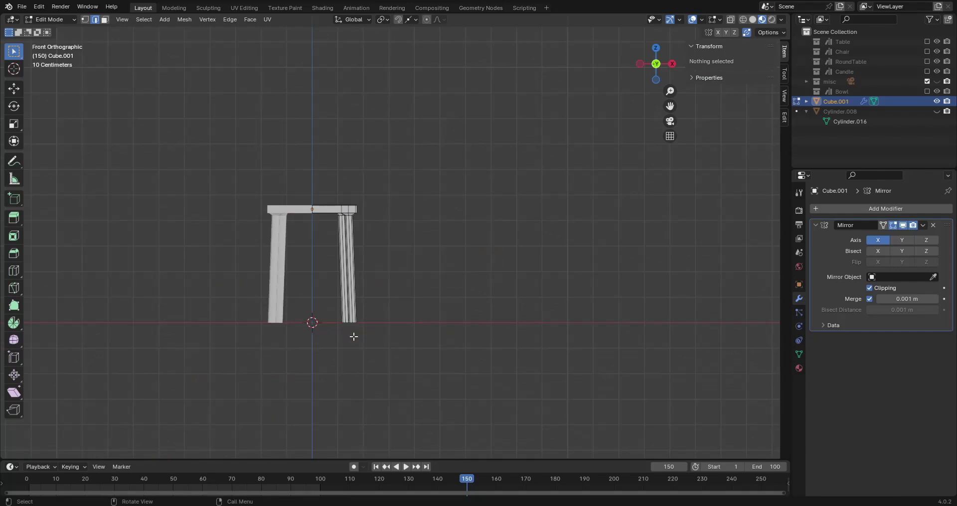
pyautogui.scroll(2, 414, 267)
pyautogui.scroll(1, 414, 267)
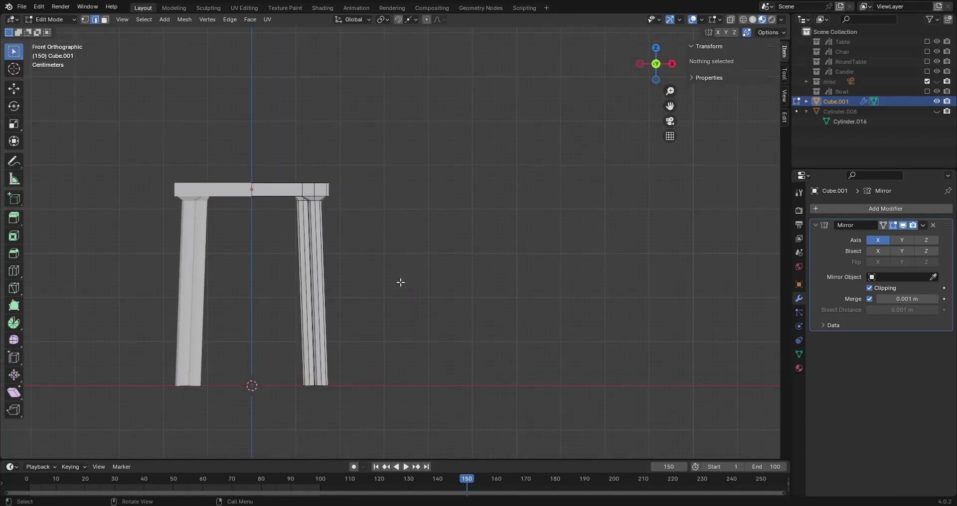
pyautogui.keyDown('shift'); pyautogui.moveTo(382, 229); pyautogui.dragTo(462, 308, button='middle'); pyautogui.keyUp('shift')
pyautogui.keyDown('shift'); pyautogui.moveTo(477, 238); pyautogui.dragTo(461, 289, button='middle'); pyautogui.keyUp('shift')
pyautogui.scroll(2, 450, 341)
pyautogui.scroll(4, 455, 299)
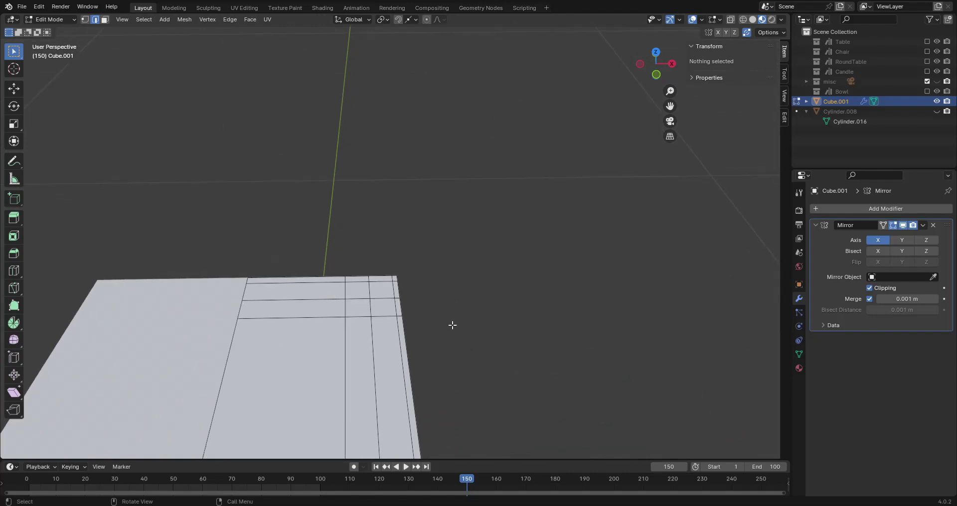
pyautogui.keyDown('shift'); pyautogui.moveTo(452, 325); pyautogui.dragTo(427, 296, button='middle'); pyautogui.keyUp('shift')
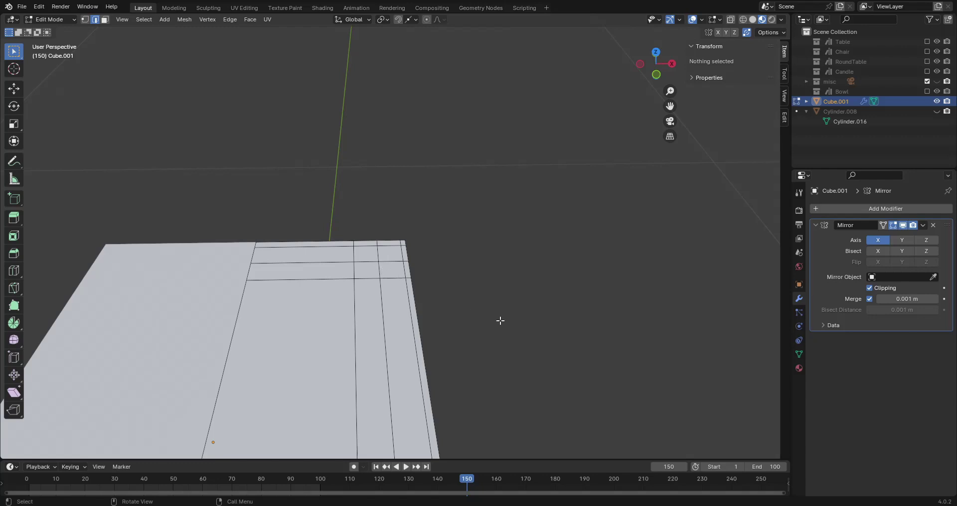
pyautogui.moveTo(497, 321); pyautogui.dragTo(470, 321, button='middle')
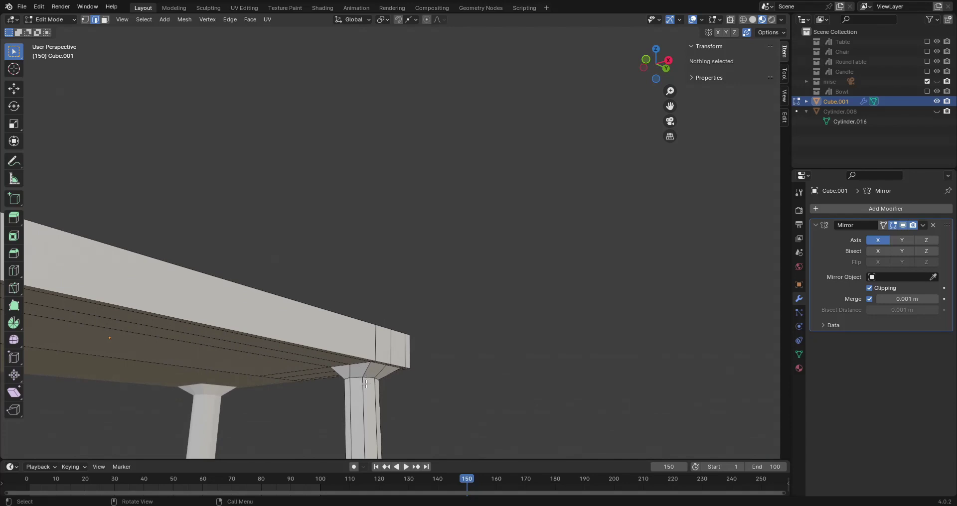
# Switch to Object Mode and add an 8-vertex cylinder mesh as a separate object
pyautogui.press('Tab')
pyautogui.moveTo(366, 384); pyautogui.dragTo(503, 307, button='middle')
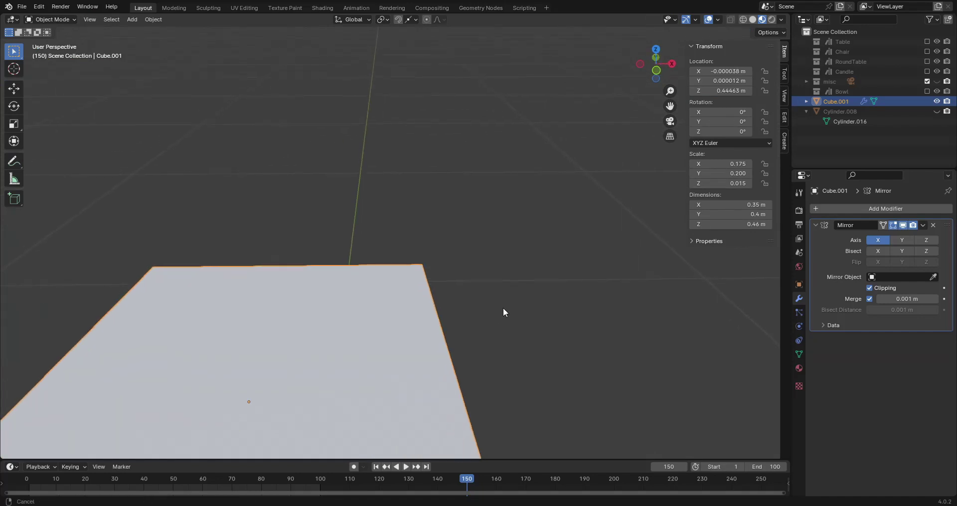
pyautogui.scroll(-4, 504, 307)
pyautogui.hotkey('shift', 'a')
pyautogui.moveTo(485, 340)
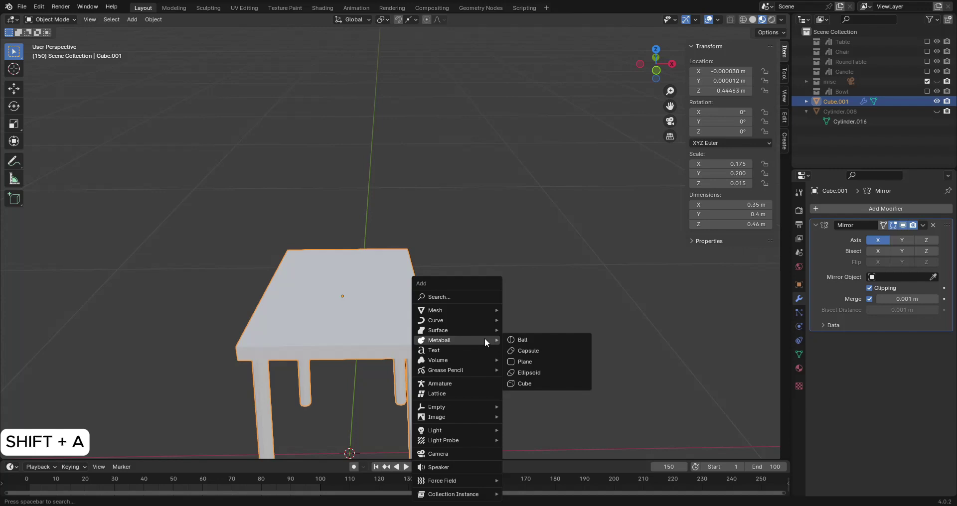
pyautogui.moveTo(482, 310)
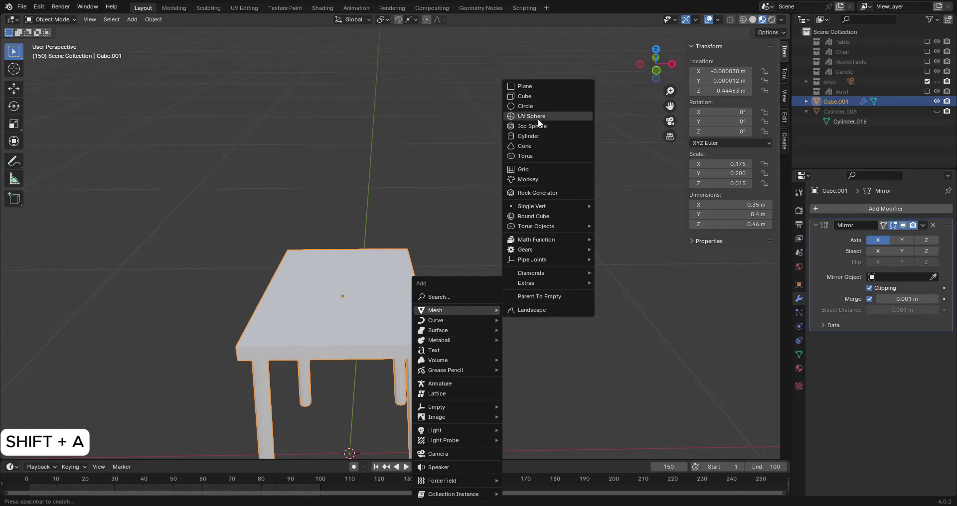
pyautogui.click(540, 135)
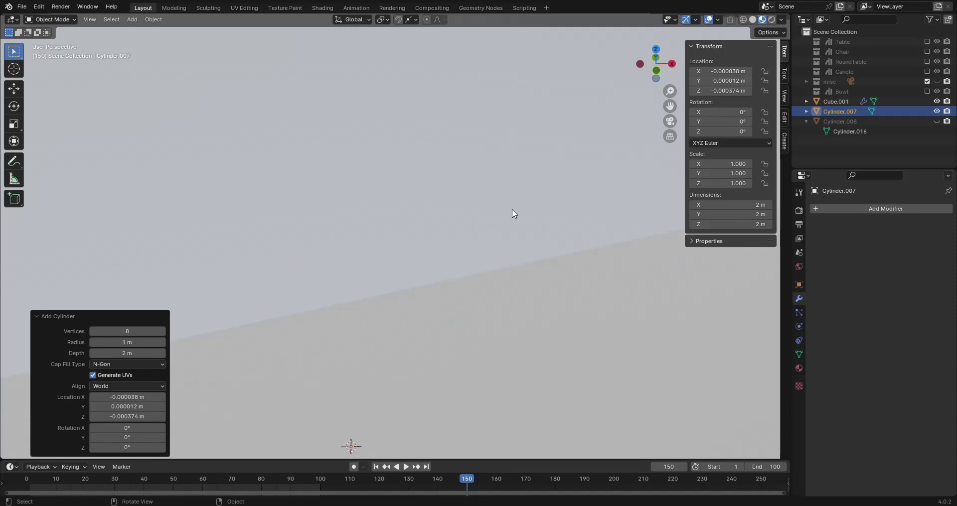
pyautogui.scroll(-4, 513, 211)
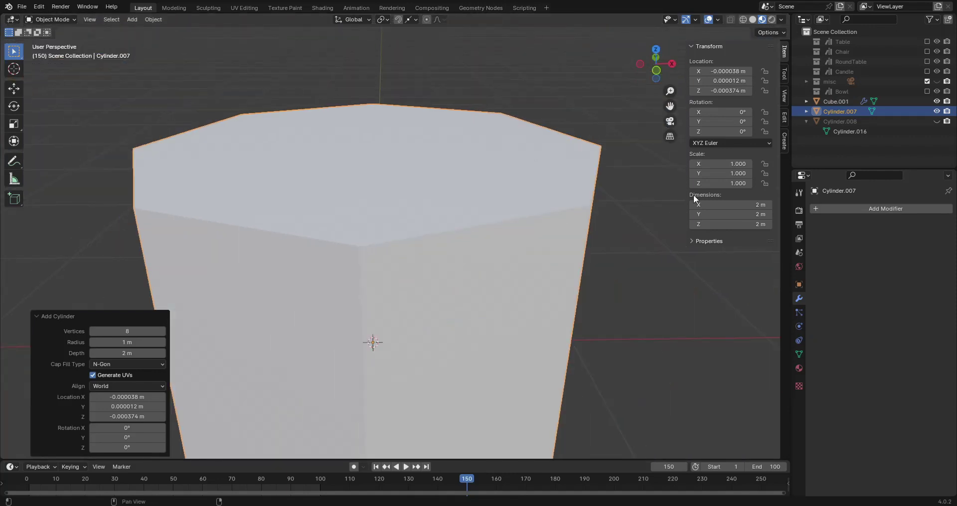
# Set the cylinder's dimensions to 0.03 m in X, 0.03 m in Y and 0.25 m in Z
pyautogui.click(731, 204)
pyautogui.write('0.03')
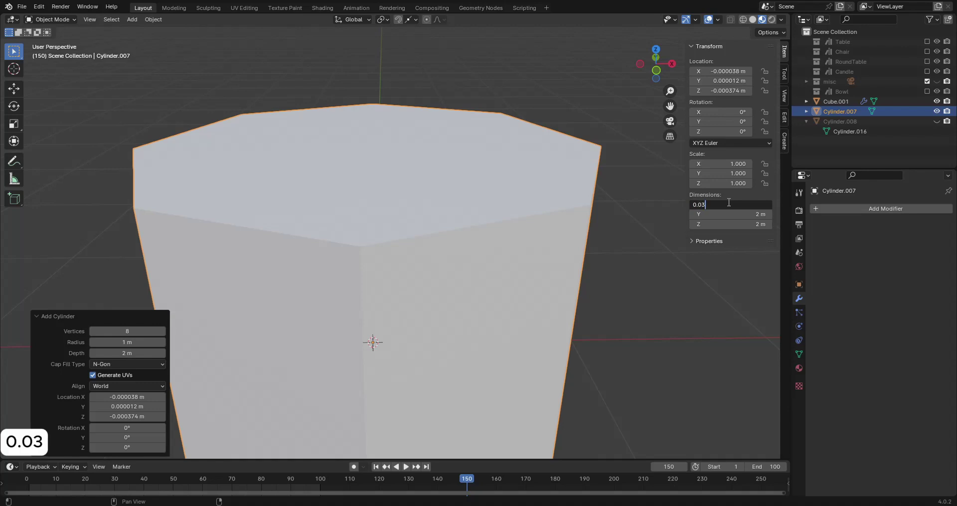
pyautogui.press('Tab')
pyautogui.write('0')
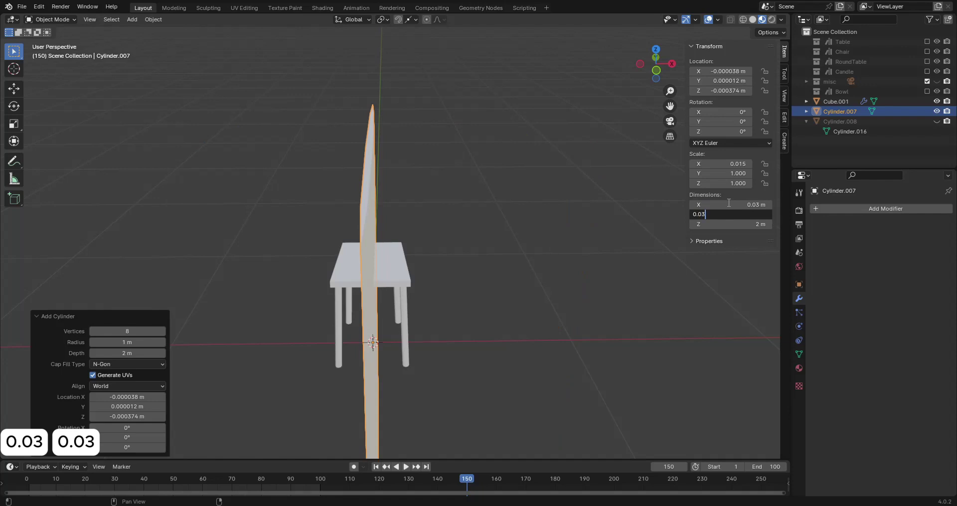
pyautogui.press('Tab')
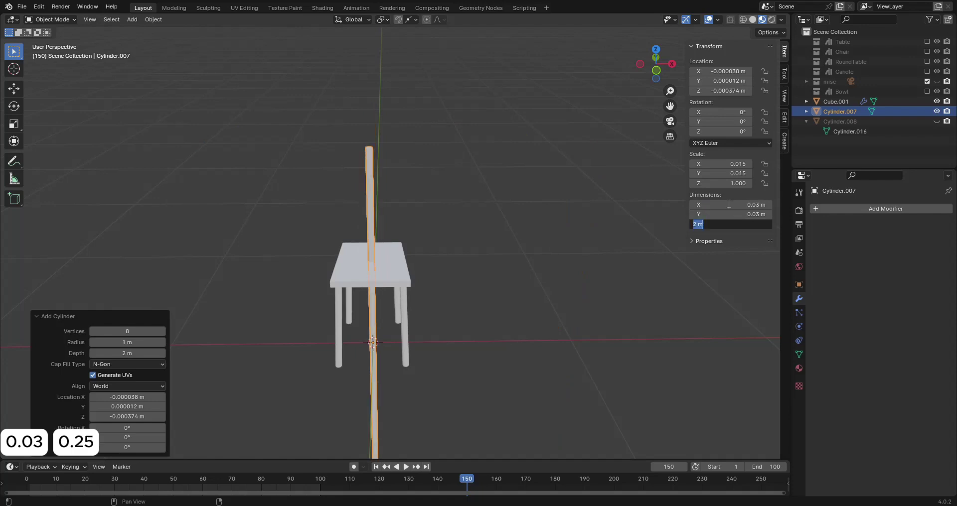
pyautogui.write('0.25')
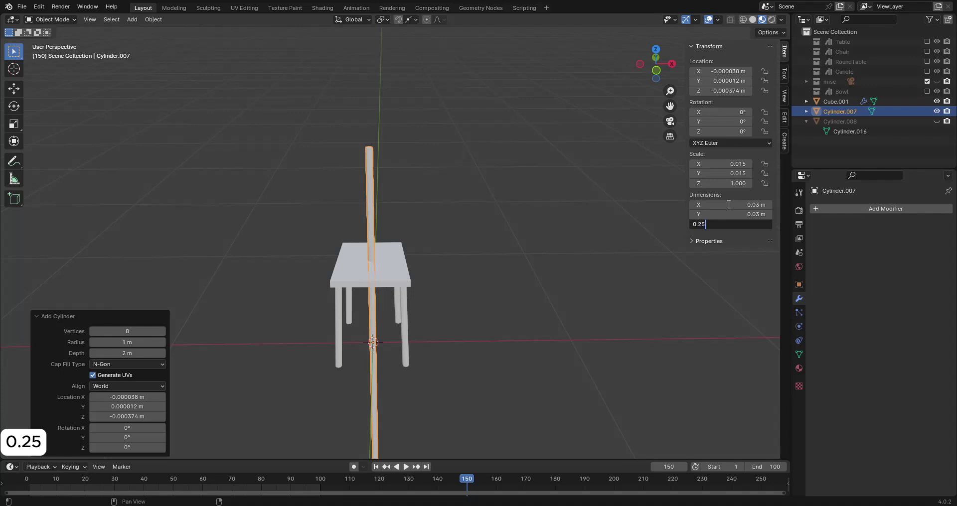
pyautogui.press('Return')
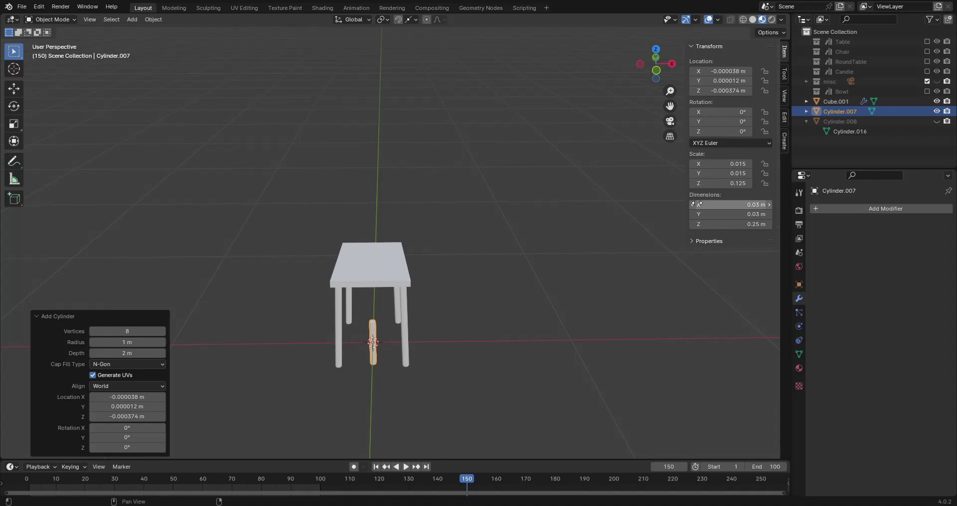
# Move the cylinder up about 0.579 m along Z so it stands on the chair seat
pyautogui.press('KP_1')
pyautogui.click(374, 353)
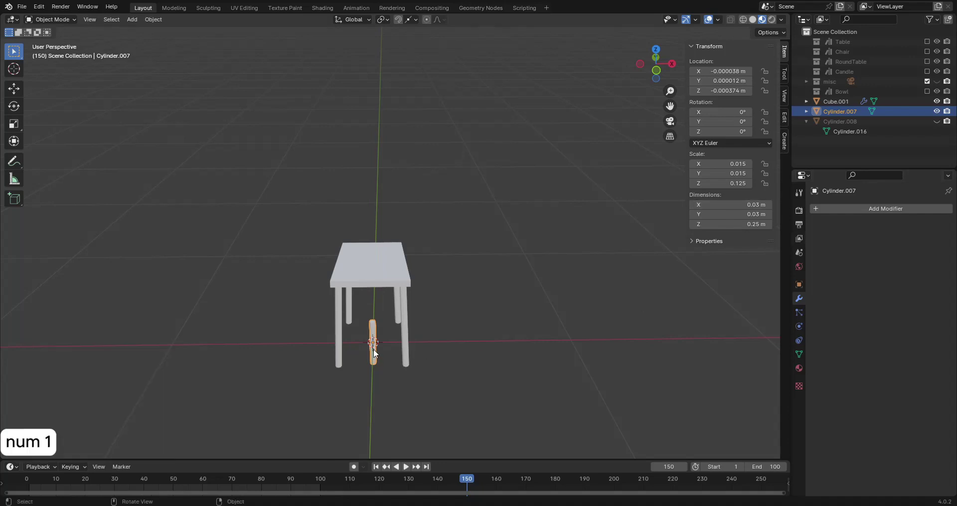
pyautogui.press('KP_1')
pyautogui.press('g')
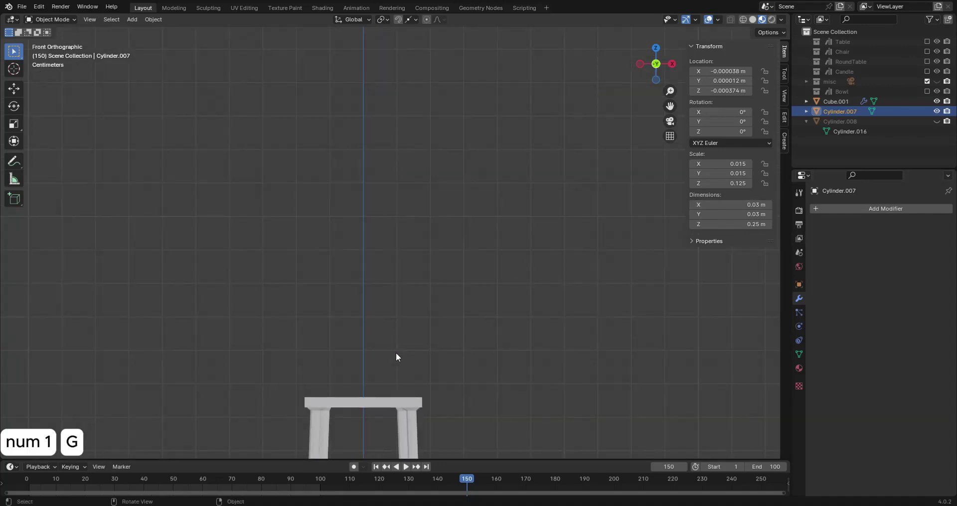
pyautogui.press('z')
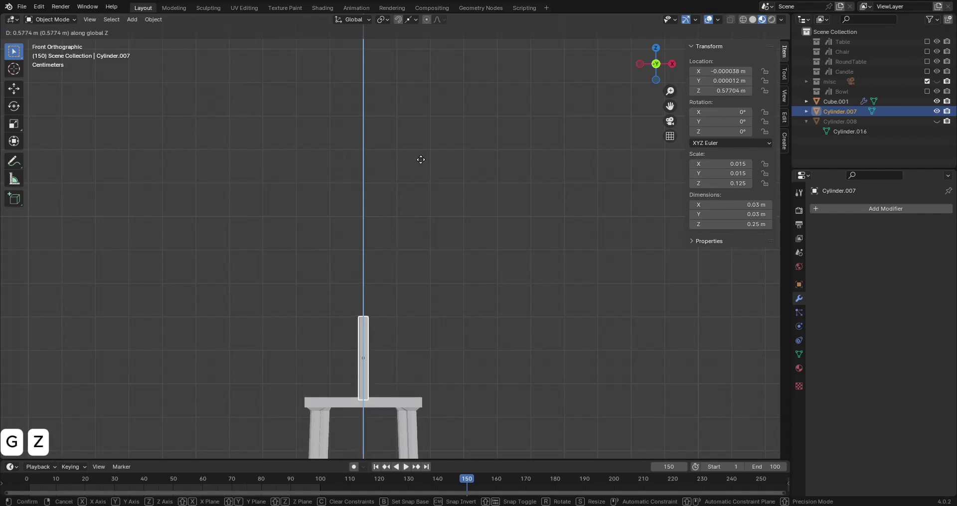
pyautogui.click(422, 159)
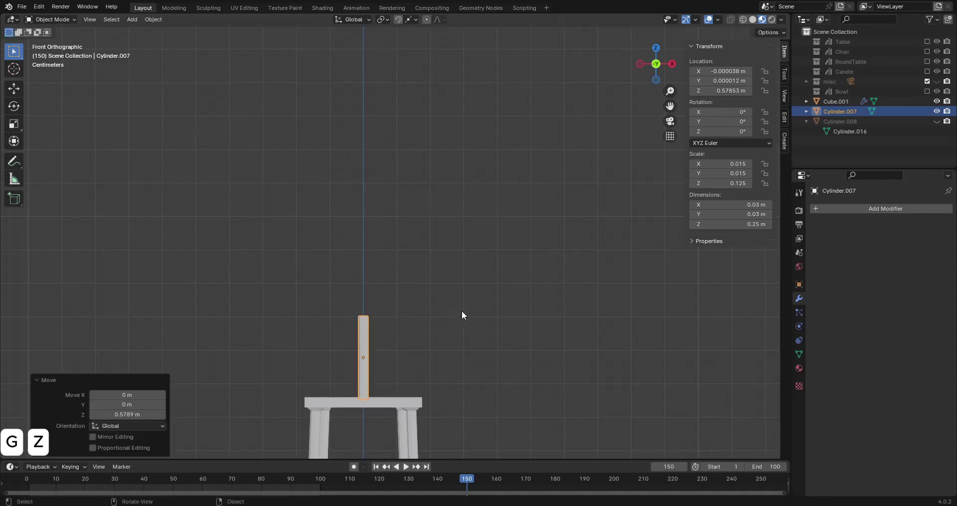
pyautogui.keyDown('shift'); pyautogui.moveTo(461, 312); pyautogui.dragTo(501, 162, button='middle'); pyautogui.keyUp('shift')
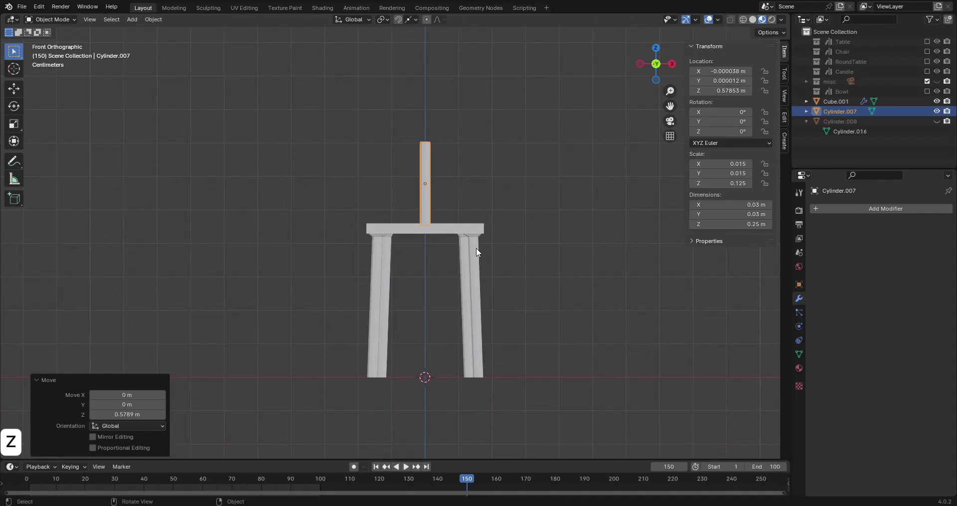
# Move the cylinder about 0.1205 m in X and 0.1726 m in Y to the seat's rear corner on the +X side
pyautogui.moveTo(477, 247); pyautogui.dragTo(483, 280, button='middle')
pyautogui.moveTo(545, 199); pyautogui.dragTo(494, 278, button='middle')
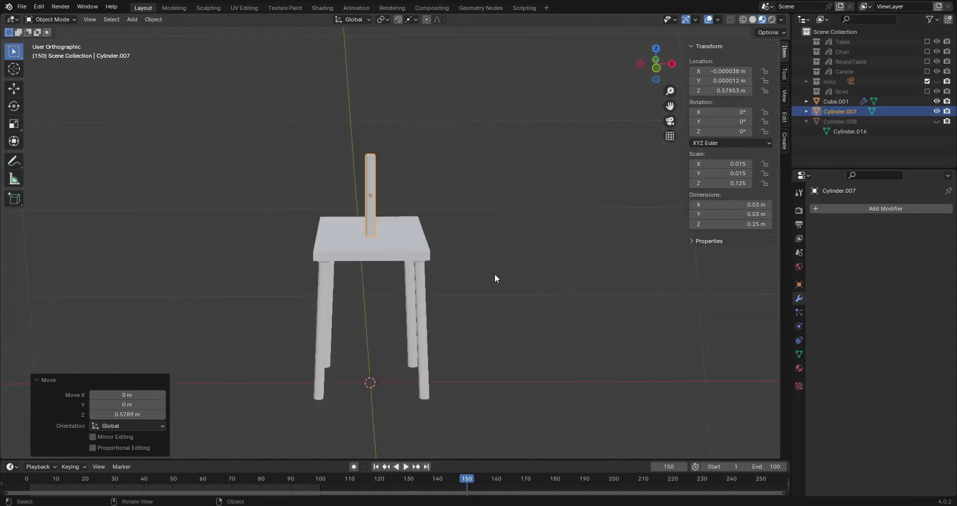
pyautogui.press('KP_7')
pyautogui.keyDown('shift'); pyautogui.moveTo(521, 91); pyautogui.dragTo(461, 393, button='middle'); pyautogui.keyUp('shift')
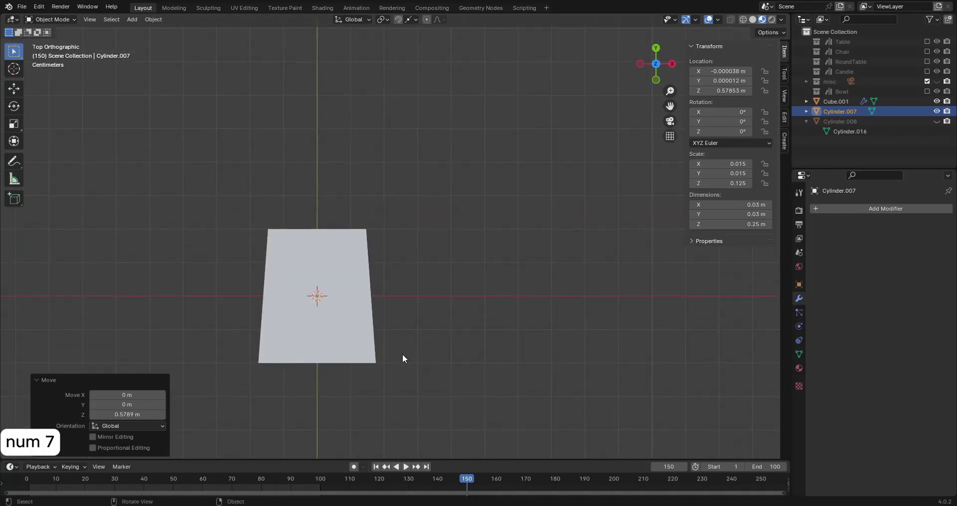
pyautogui.press('g')
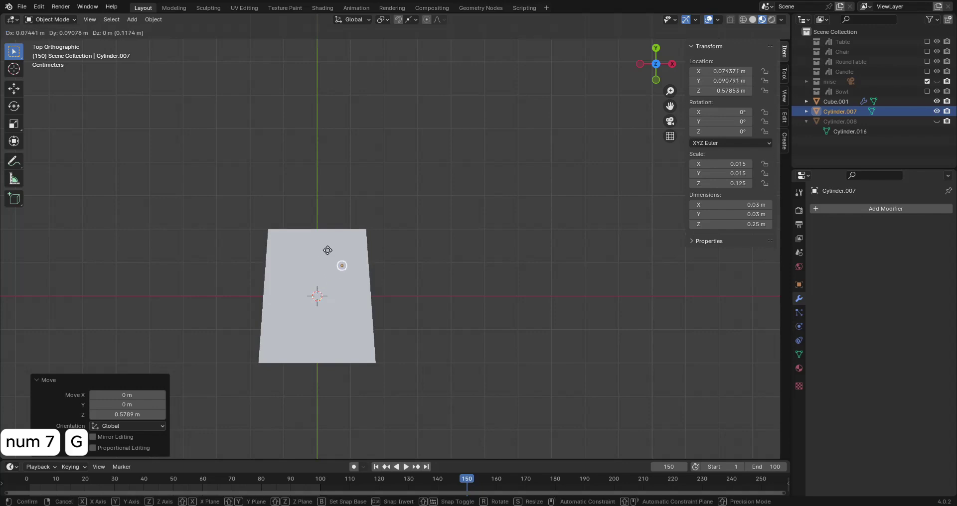
pyautogui.click(343, 228)
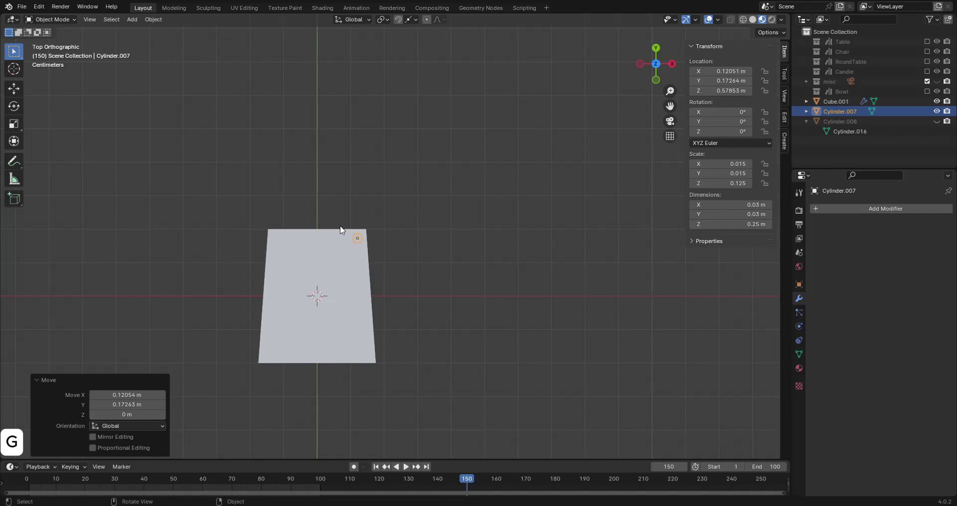
pyautogui.press('KP_3')
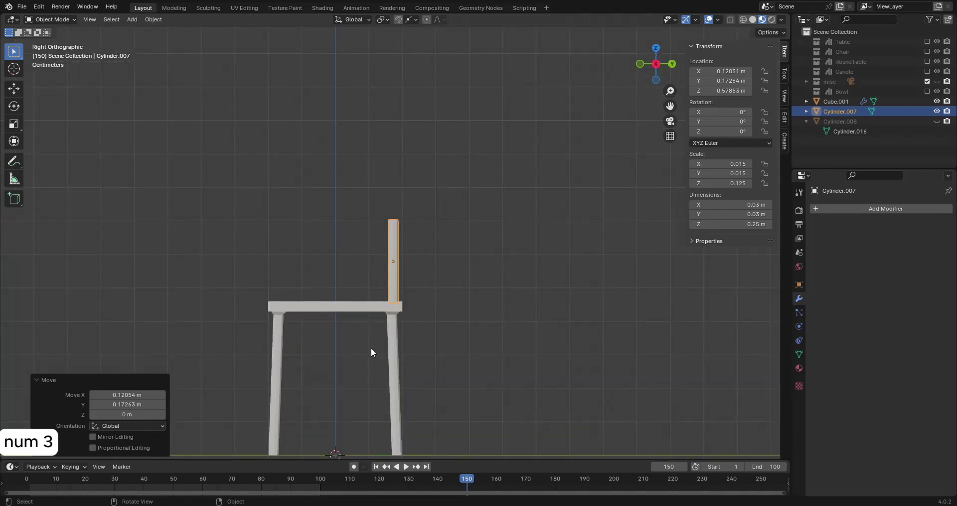
pyautogui.press('KP_1')
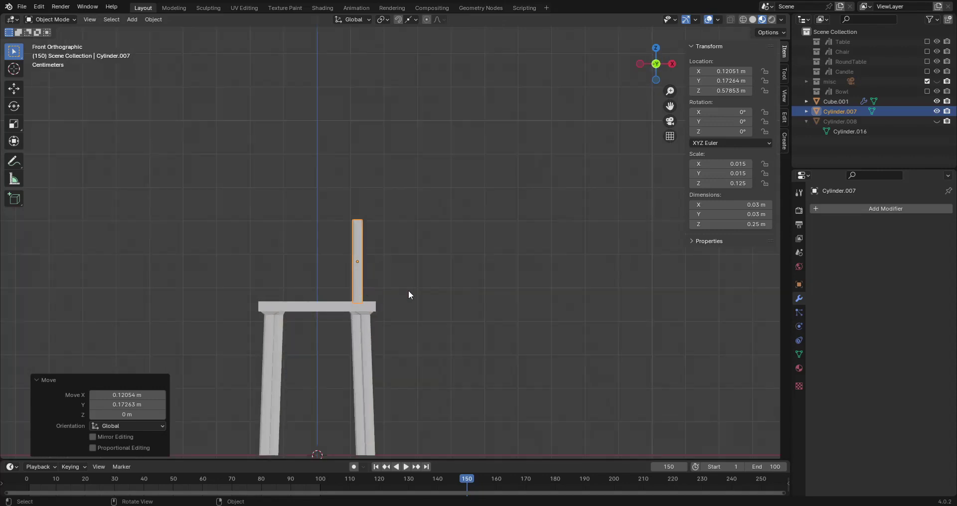
# In Edit Mode, lower the cylinder's top face about 0.039 m along Z
pyautogui.scroll(-1, 413, 289)
pyautogui.keyDown('shift'); pyautogui.moveTo(442, 256); pyautogui.dragTo(402, 359, button='middle'); pyautogui.keyUp('shift')
pyautogui.press('Tab')
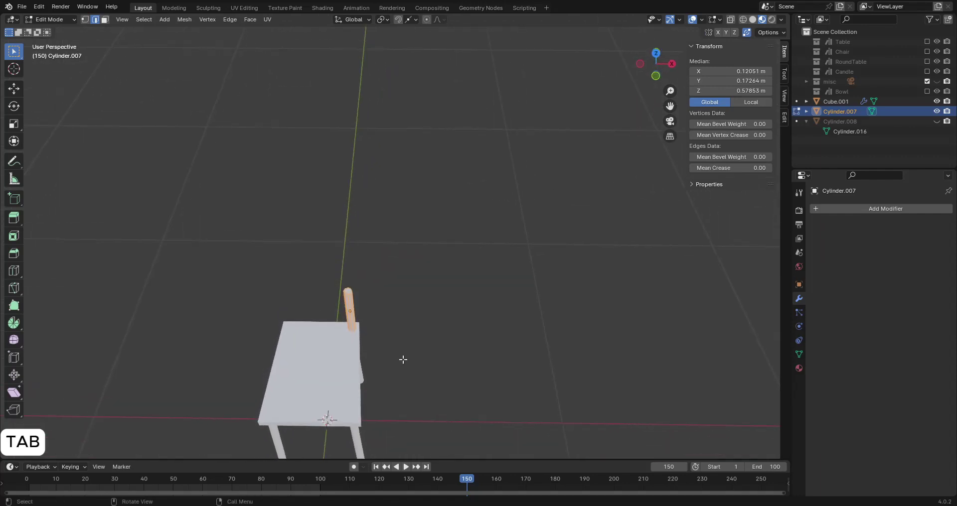
pyautogui.press('3')
pyautogui.click(349, 294)
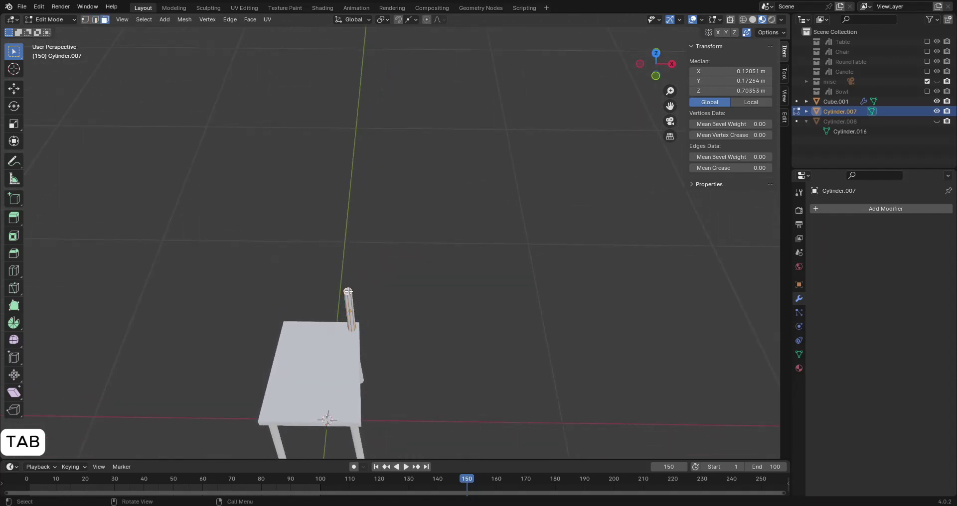
pyautogui.press('KP_1')
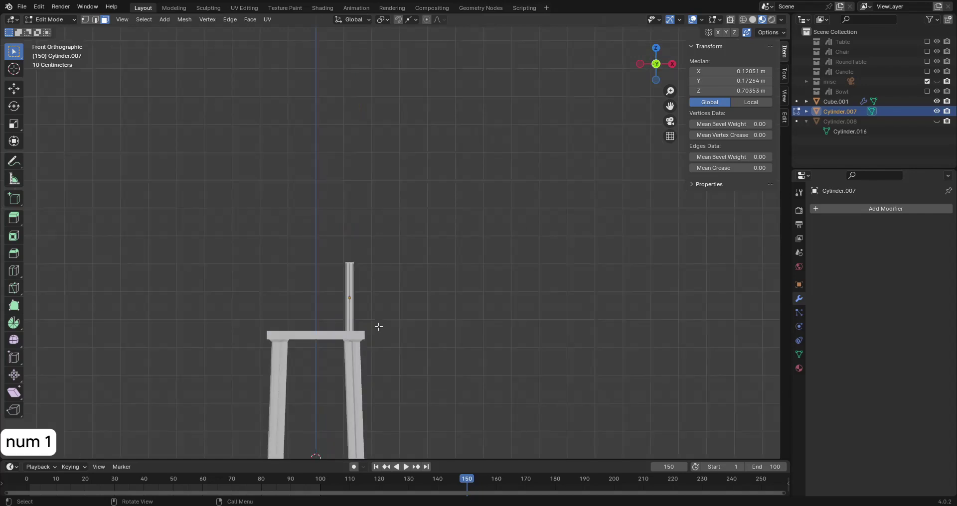
pyautogui.press('g')
pyautogui.press('z')
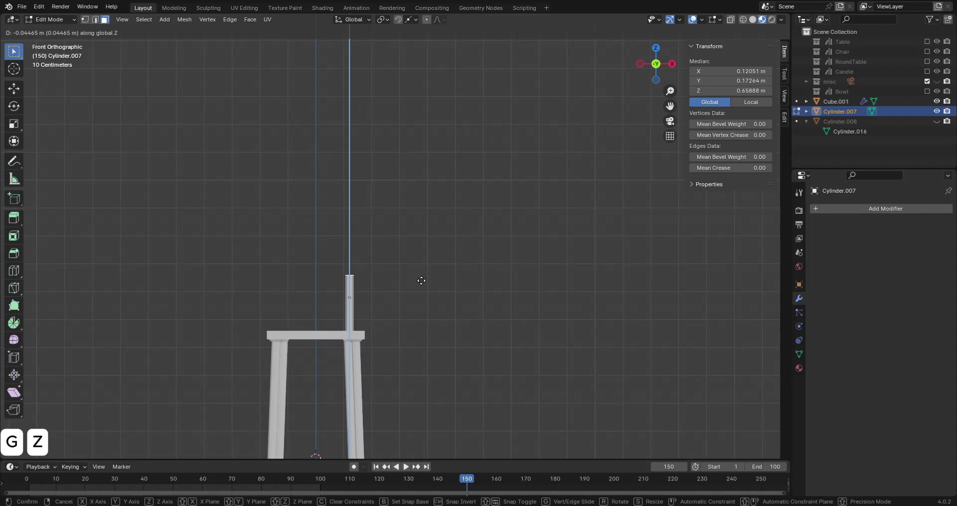
pyautogui.click(422, 279)
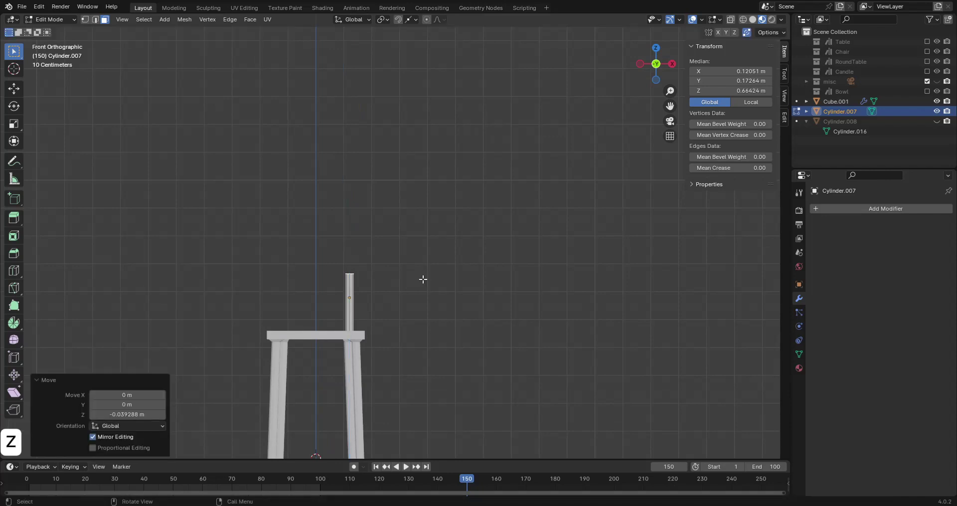
# Extrude the cylinder's top face upward 0.03 m, and extrude it again about 0.096 m
pyautogui.press('e')
pyautogui.write('z')
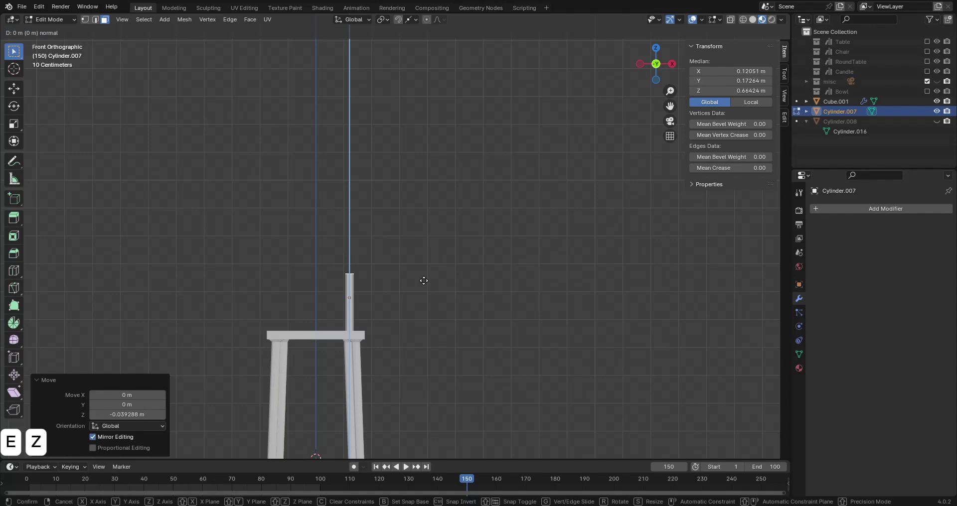
pyautogui.write('0.03')
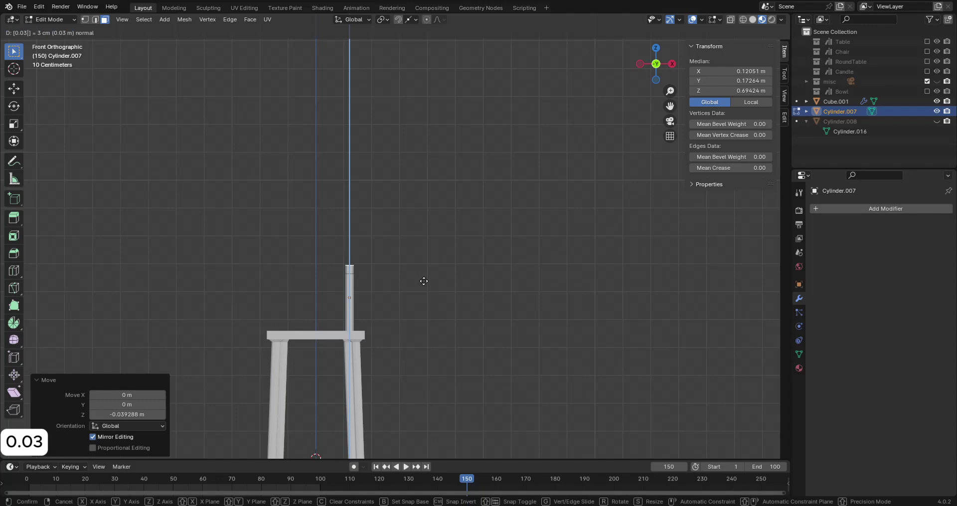
pyautogui.press('Return')
pyautogui.press('e')
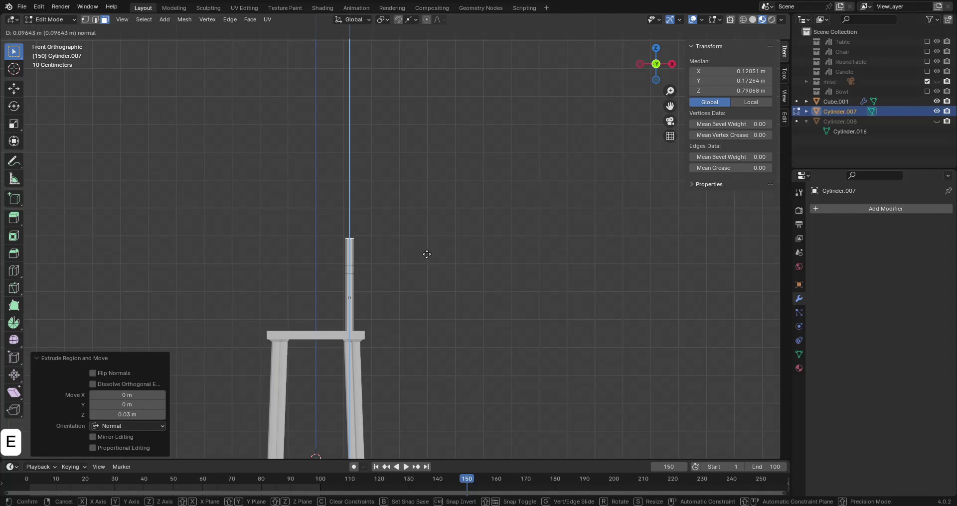
pyautogui.click(426, 254)
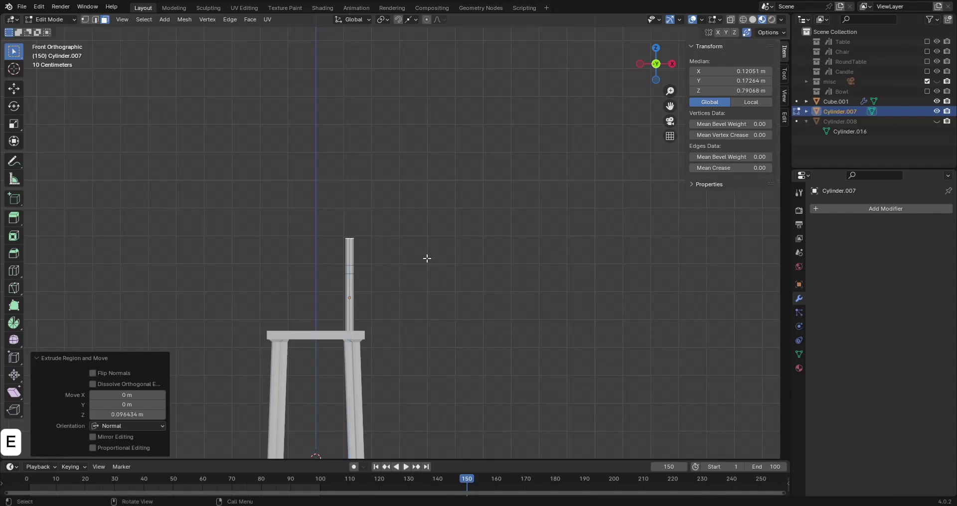
# Extrude the post's top face another 0.03 m, followed by a short end segment of about 0.02 m
pyautogui.write('e0.0')
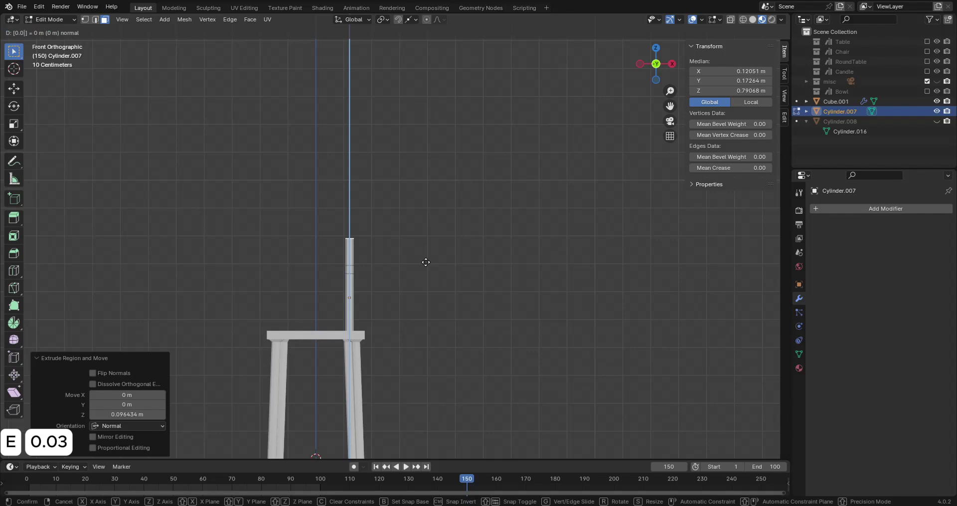
pyautogui.write('3')
pyautogui.click(425, 262)
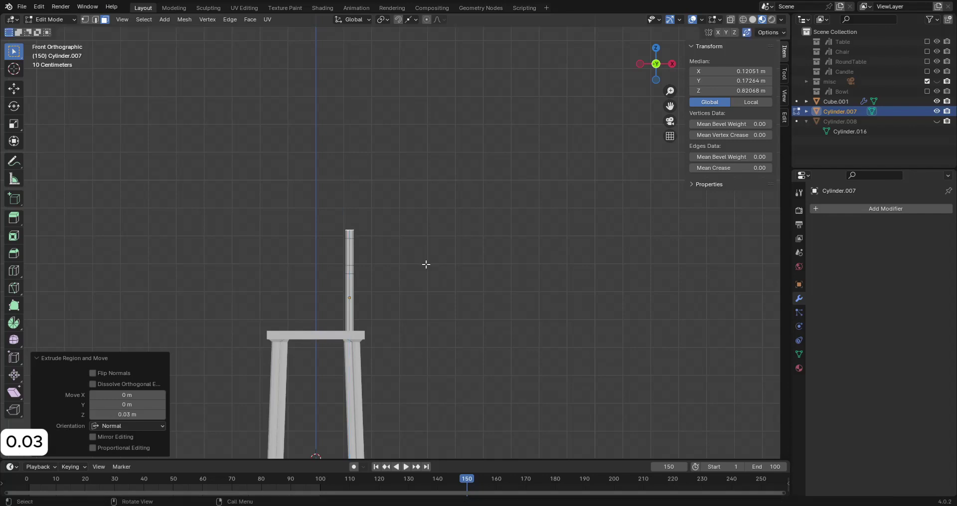
pyautogui.scroll(2, 434, 247)
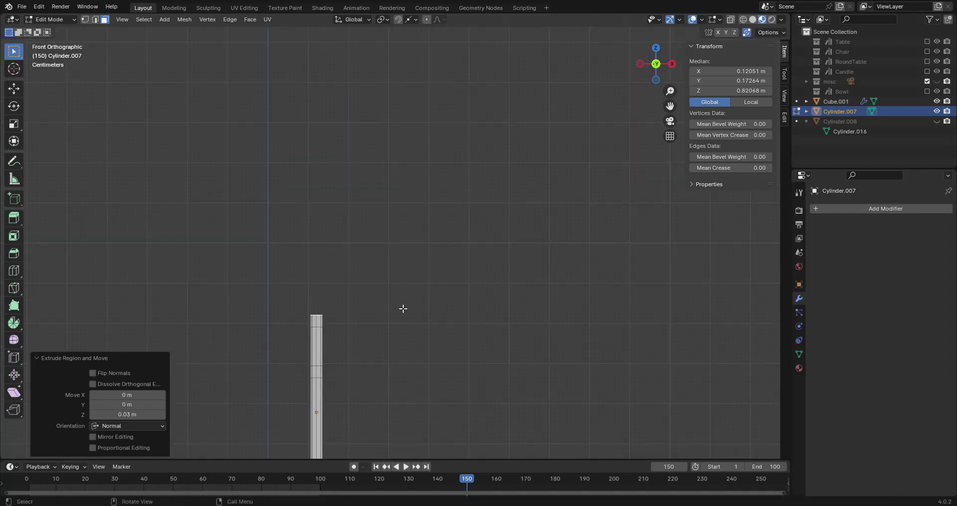
pyautogui.moveTo(402, 309)
pyautogui.keyDown('shift'); pyautogui.mouseDown(button='middle')
pyautogui.moveTo(417, 290)
pyautogui.moveTo(396, 305)
pyautogui.mouseUp(button='middle'); pyautogui.keyUp('shift')
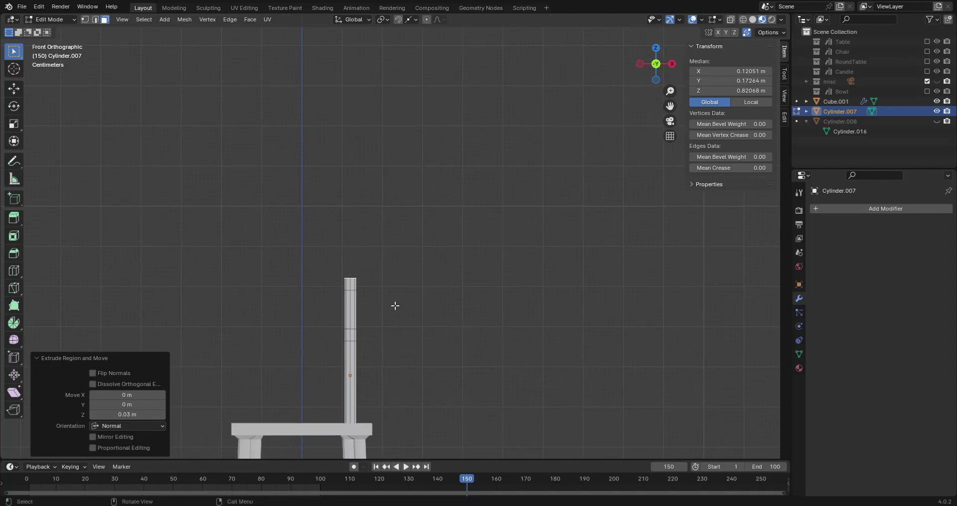
pyautogui.press('e')
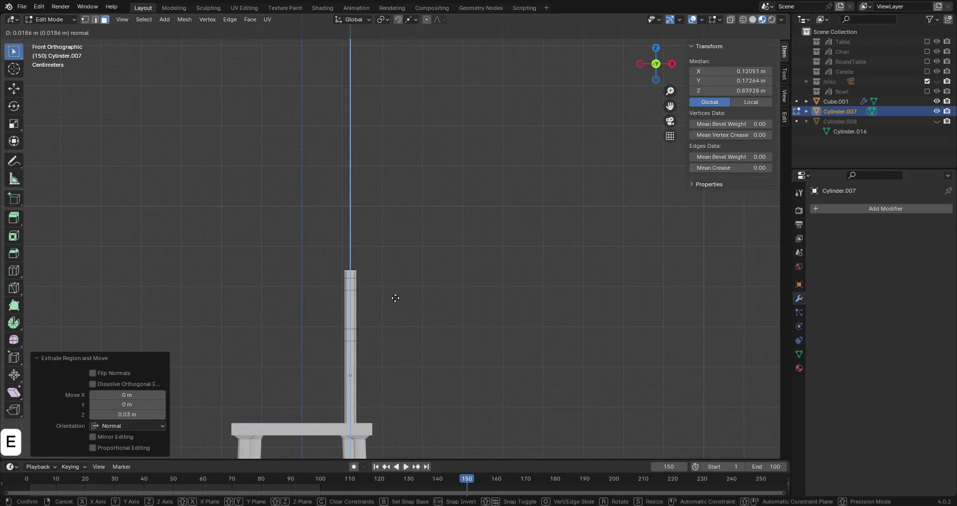
pyautogui.click(395, 299)
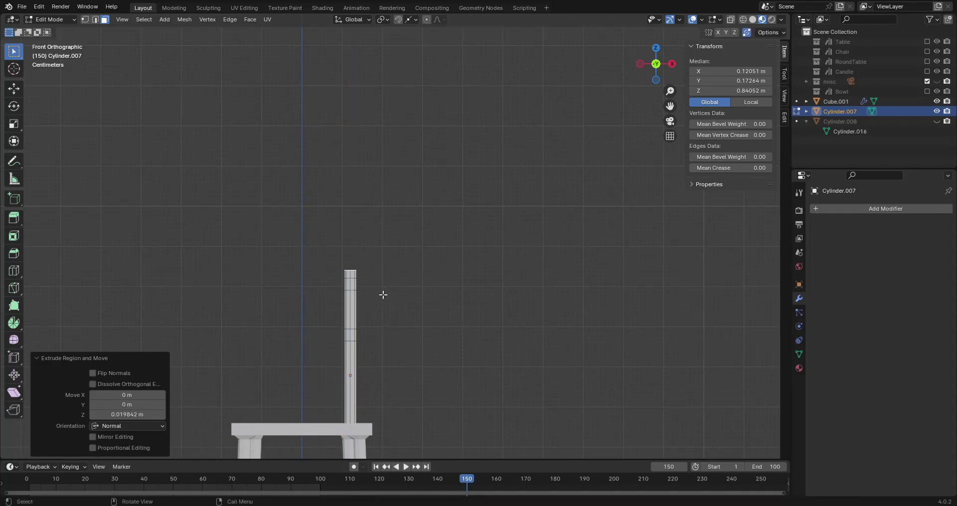
# Add two loop cuts to the post's top segment, slid toward the top with a factor of about -0.455, and clear the selection
pyautogui.scroll(3, 378, 290)
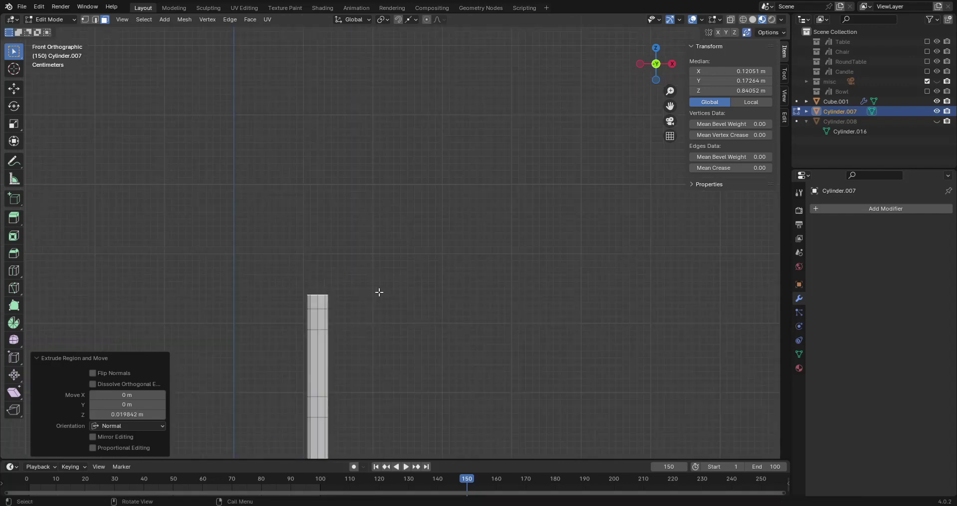
pyautogui.keyDown('ctrl'); pyautogui.scroll(3, 406, 327); pyautogui.keyUp('ctrl')
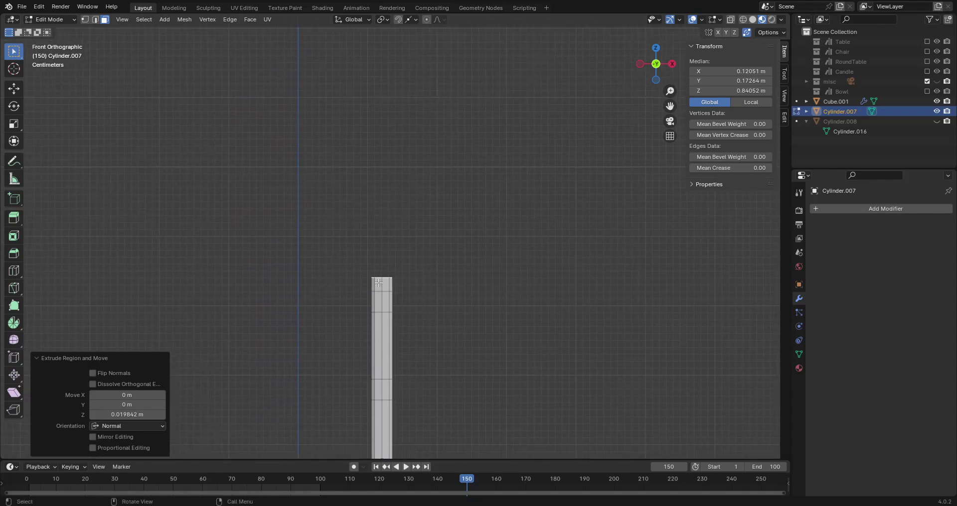
pyautogui.scroll(1, 394, 292)
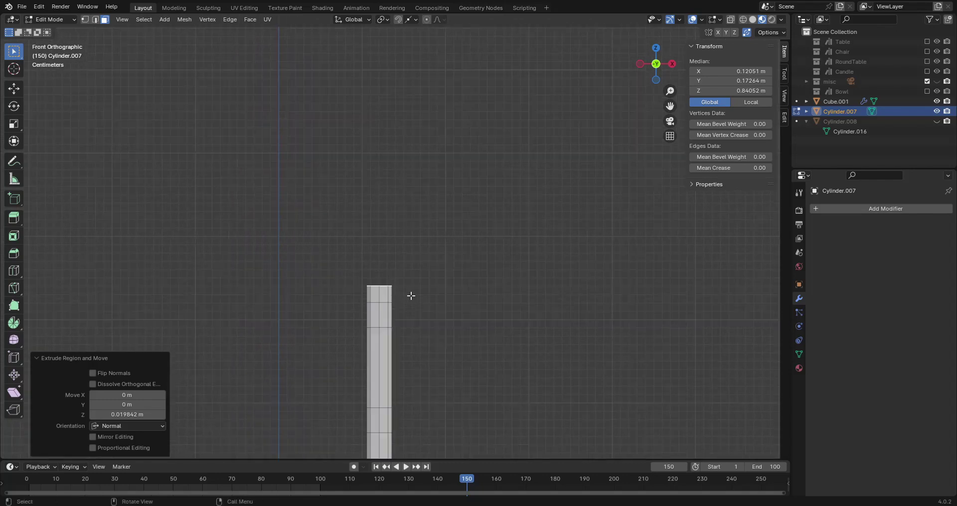
pyautogui.hotkey('ctrl', 'r')
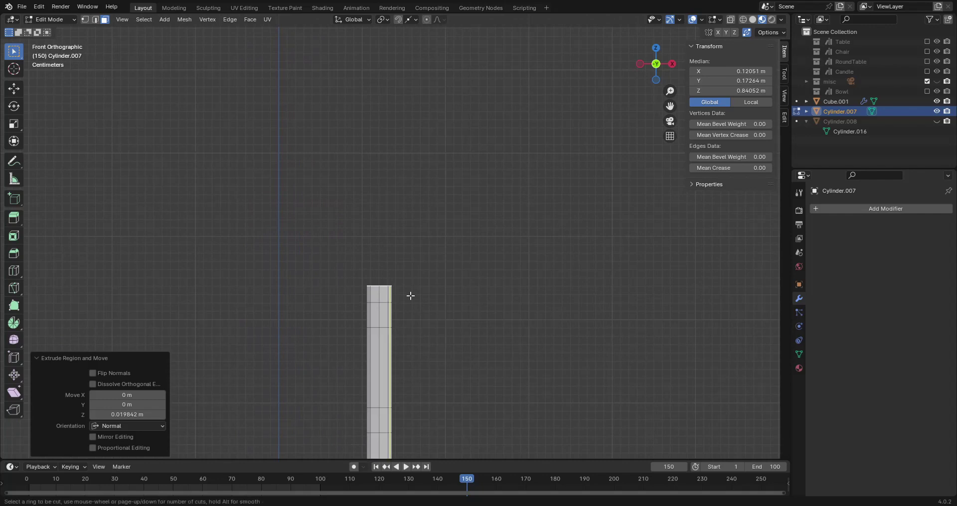
pyautogui.scroll(1, 388, 294)
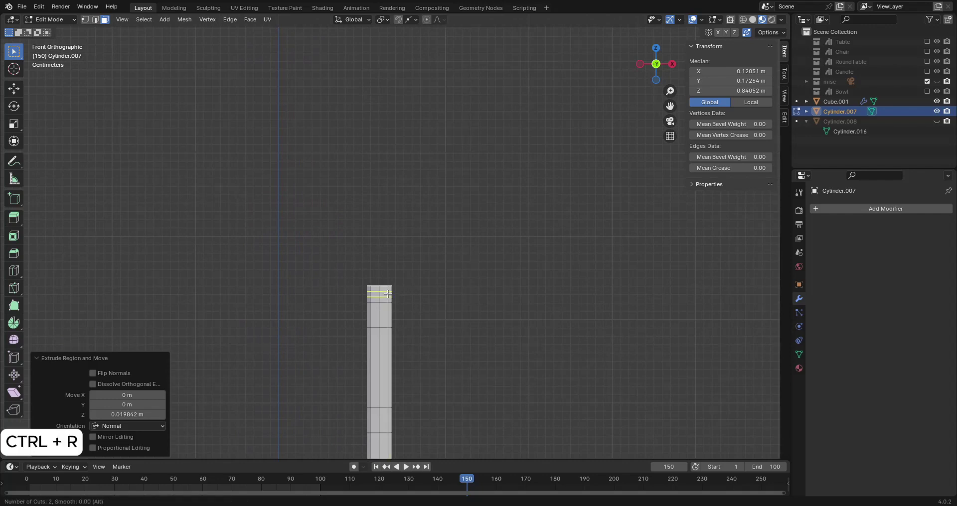
pyautogui.click(388, 294)
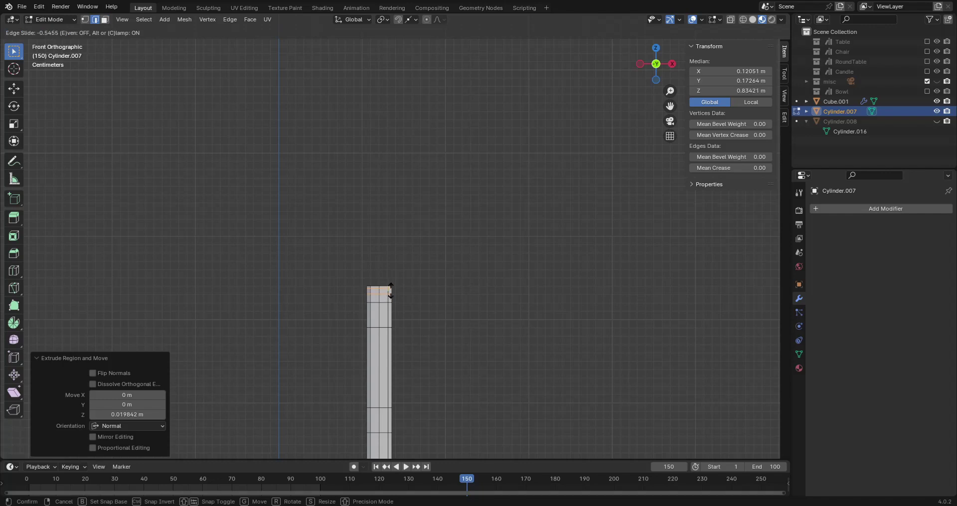
pyautogui.click(391, 290)
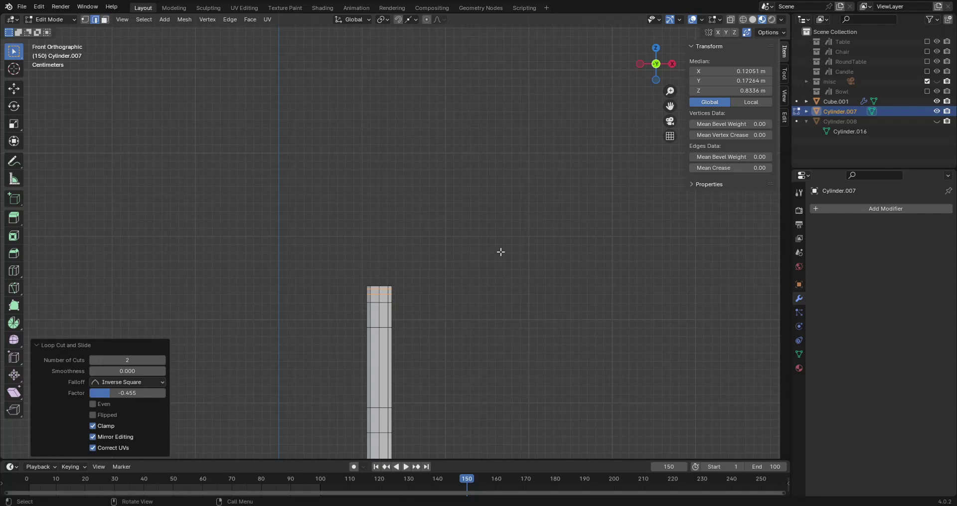
pyautogui.click(465, 245)
# Select the edge loop around the post's top face in edge mode and turn on proportional editing
pyautogui.press('2')
pyautogui.scroll(3, 400, 285)
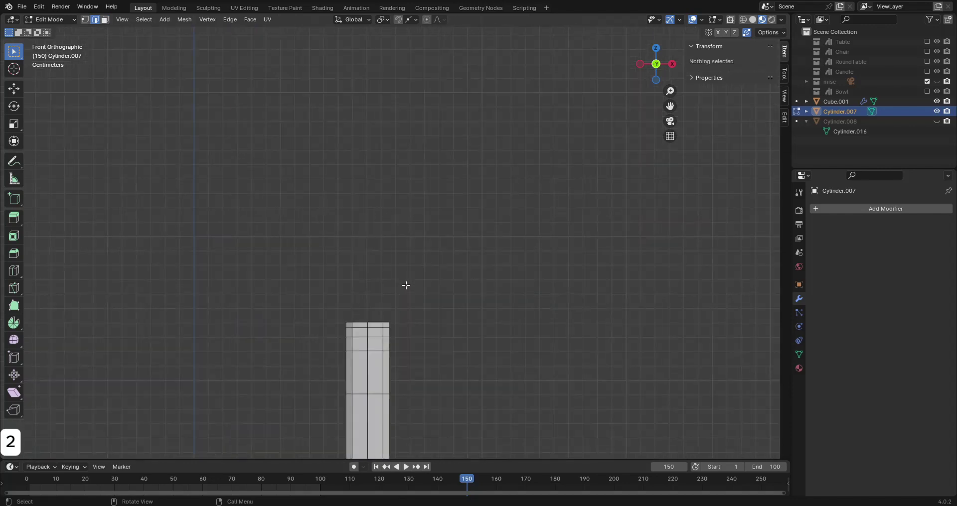
pyautogui.keyDown('alt'); pyautogui.click(377, 323); pyautogui.keyUp('alt')
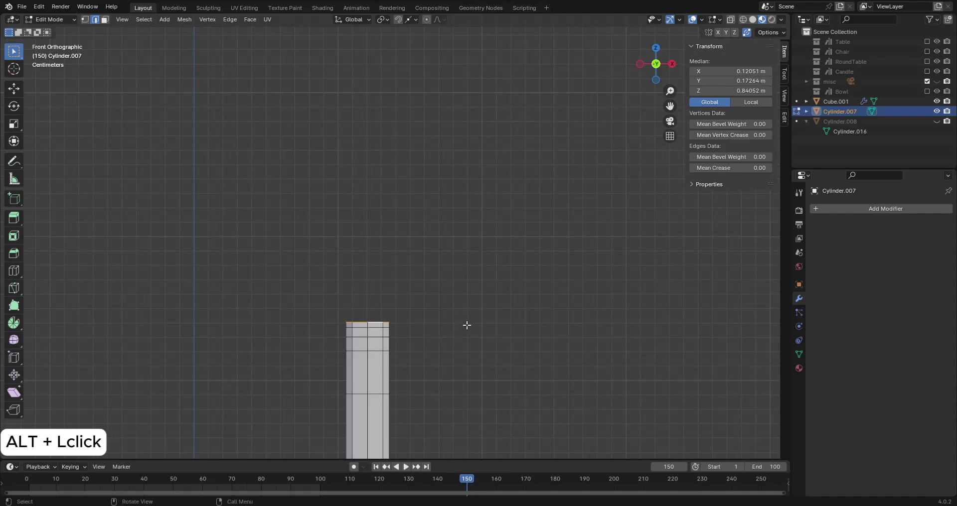
pyautogui.moveTo(457, 350); pyautogui.dragTo(521, 295, button='middle')
pyautogui.scroll(2, 443, 315)
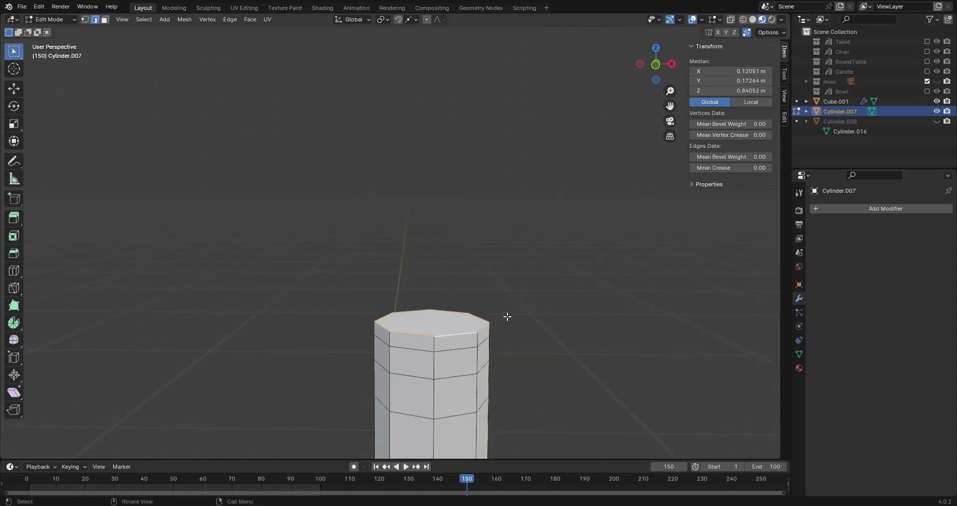
pyautogui.press('s')
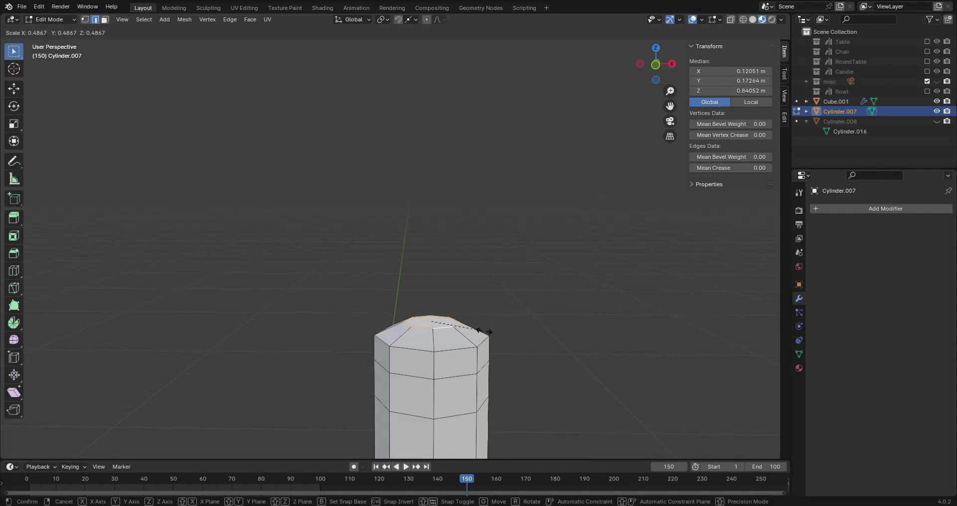
pyautogui.press('Escape')
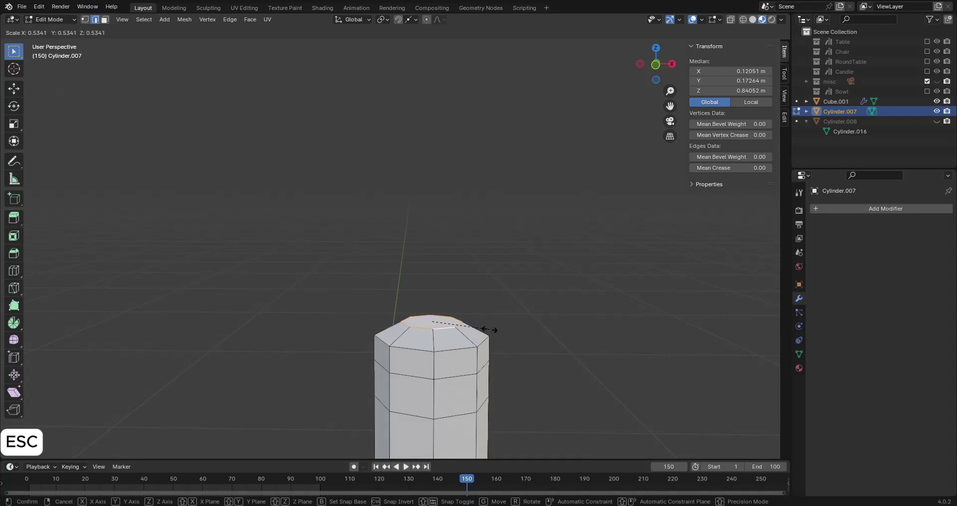
pyautogui.press('o')
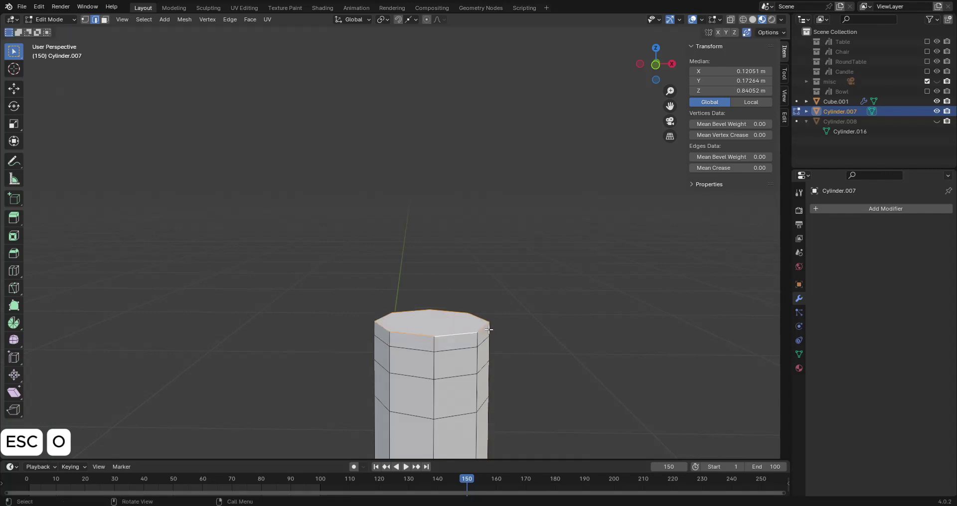
pyautogui.click(426, 19)
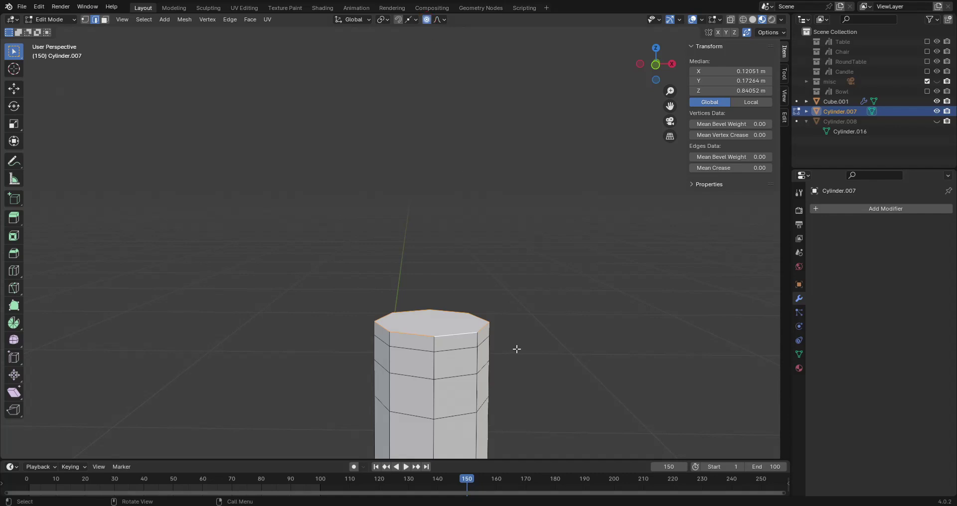
# Round the post's tip by scaling the top loop to about 0.293 with smooth proportional size of about 0.006, and clear the selection
pyautogui.press('s')
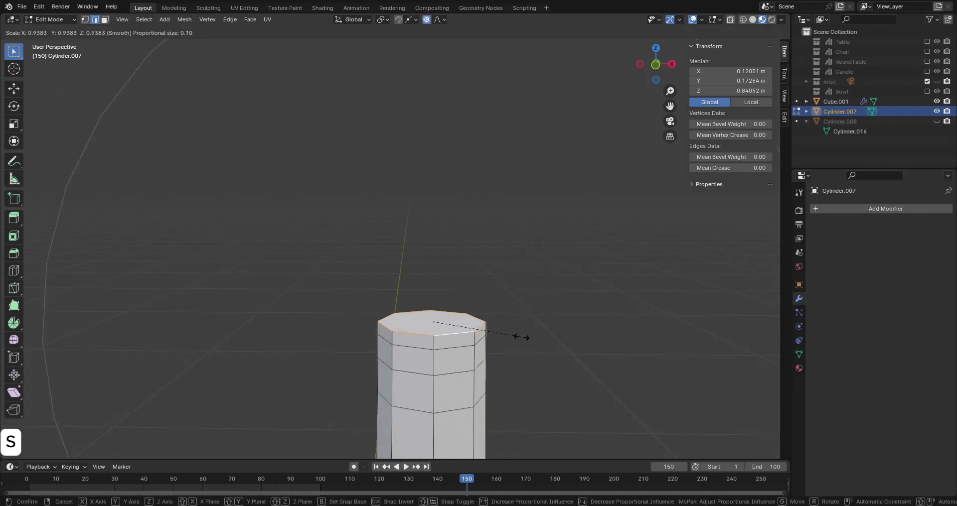
pyautogui.scroll(-2, 516, 336)
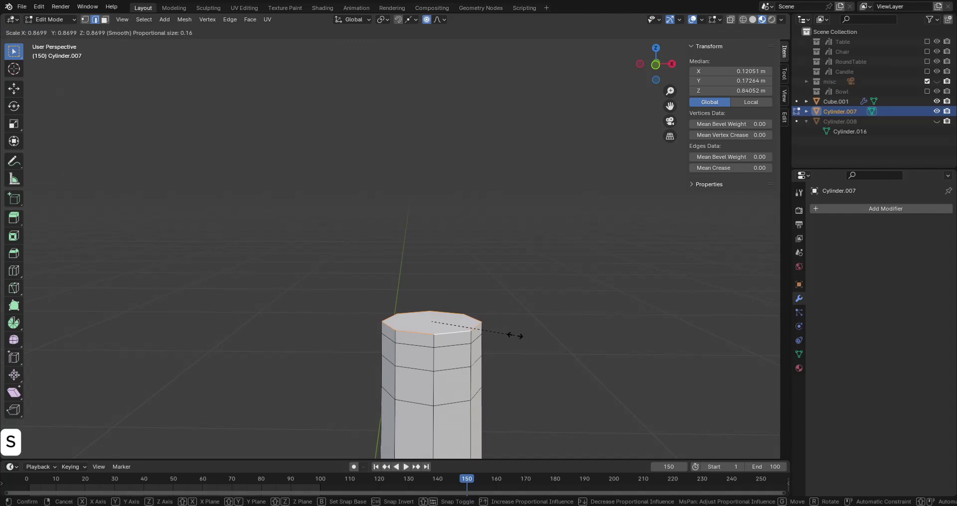
pyautogui.scroll(9, 516, 335)
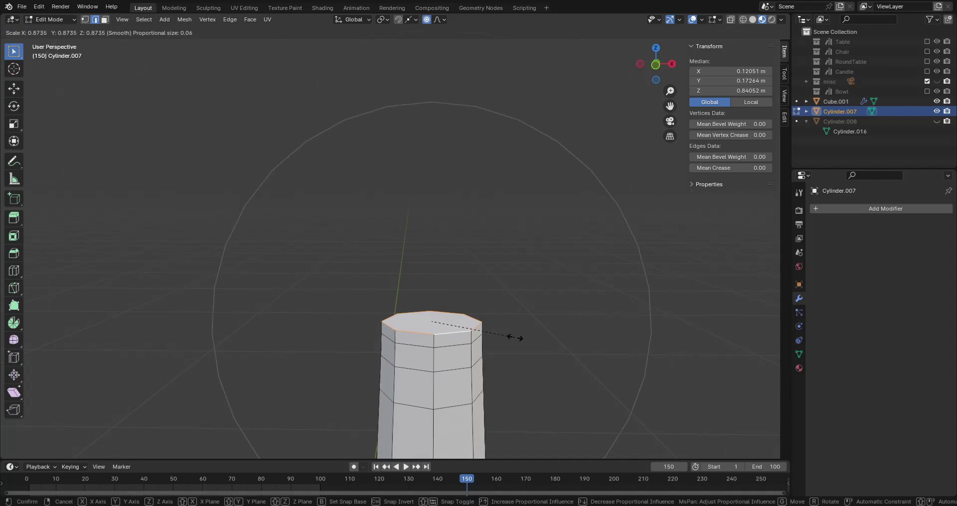
pyautogui.scroll(5, 515, 338)
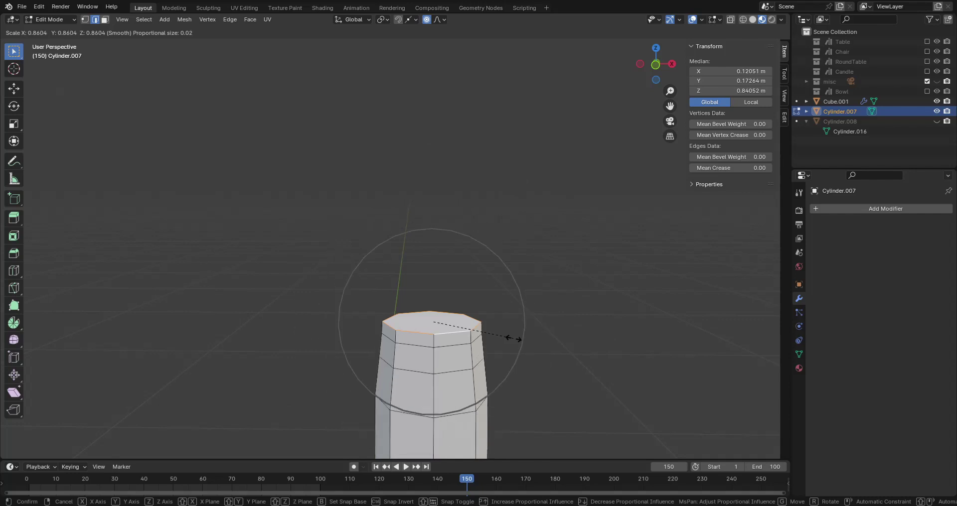
pyautogui.scroll(4, 509, 337)
pyautogui.scroll(5, 500, 338)
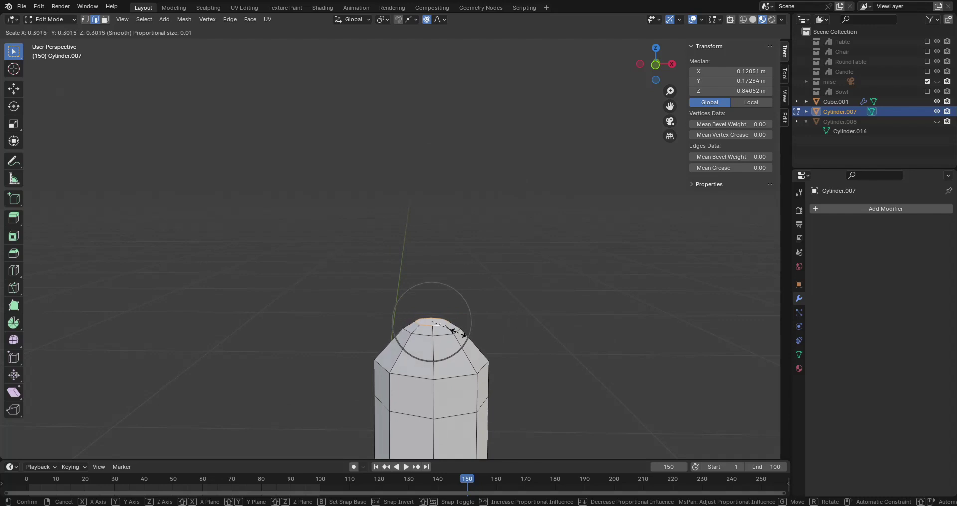
pyautogui.scroll(4, 451, 334)
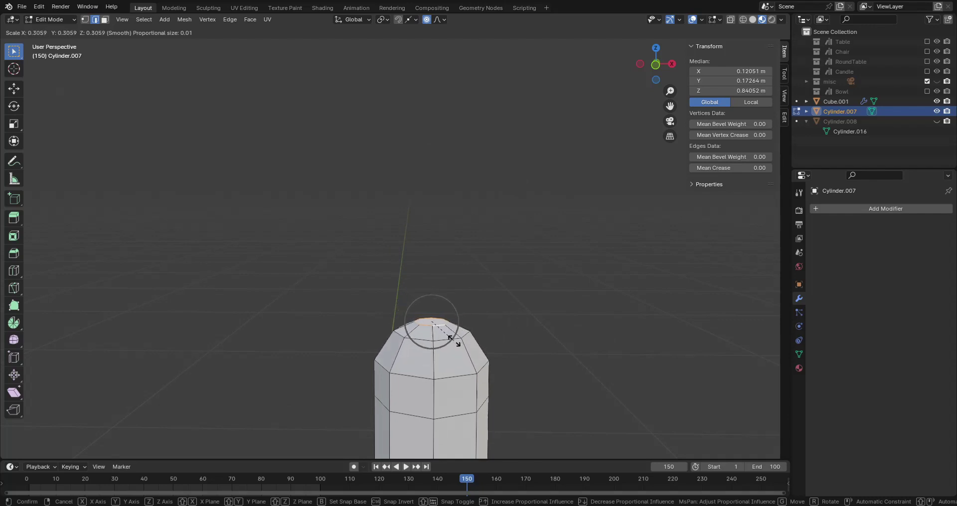
pyautogui.scroll(2, 453, 341)
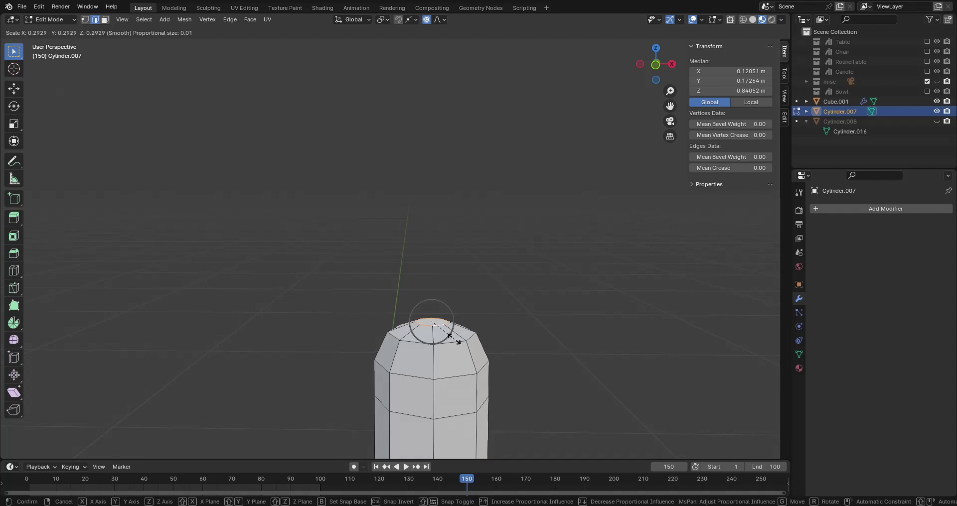
pyautogui.scroll(-1, 454, 339)
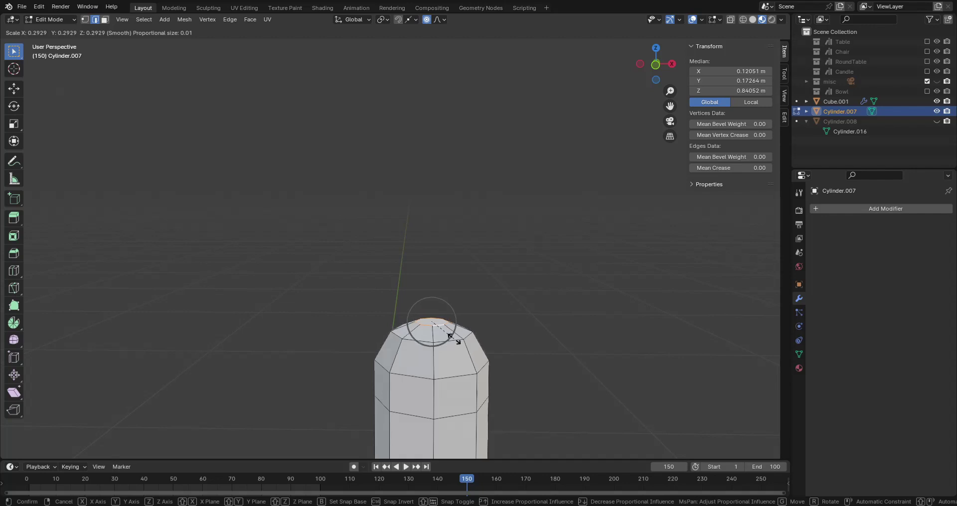
pyautogui.click(454, 340)
pyautogui.scroll(-5, 583, 359)
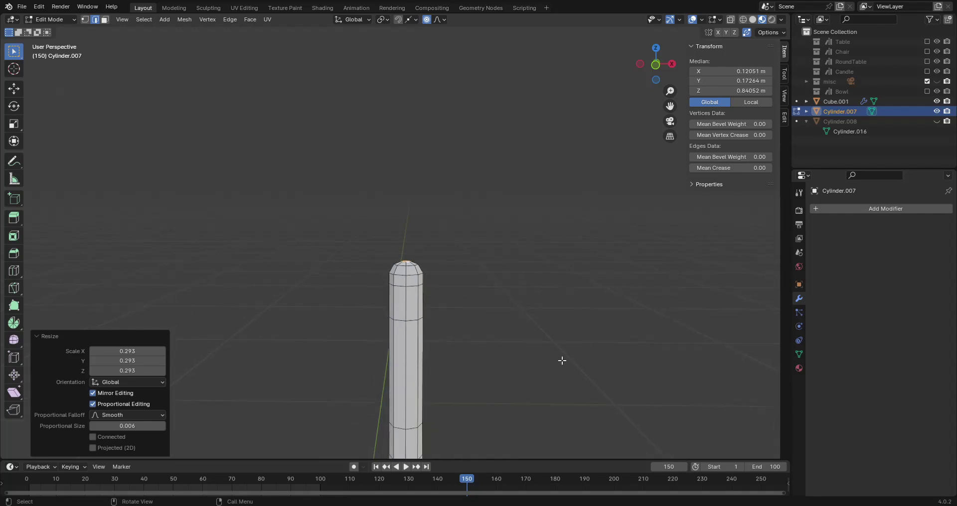
pyautogui.click(511, 343)
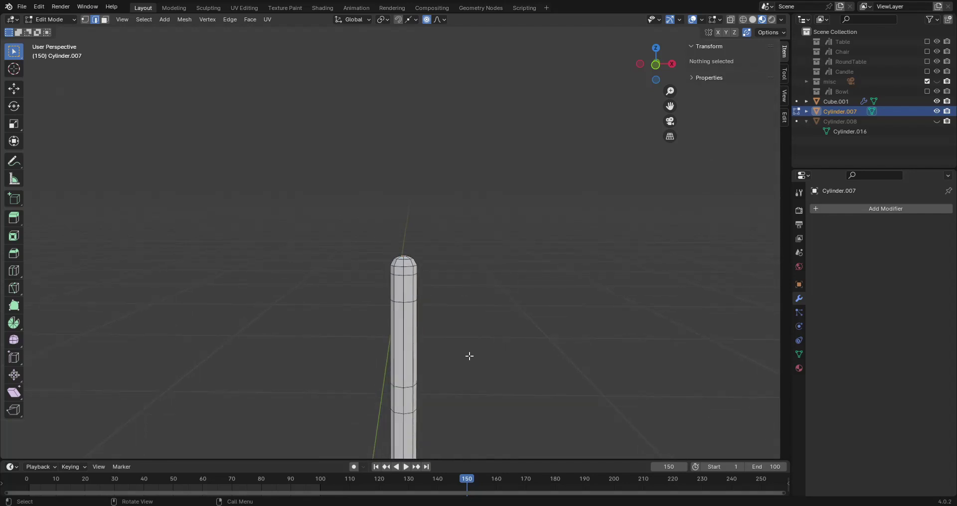
# In Object Mode, tilt the backrest post backward about 6.75° around the global X axis and deselect it
pyautogui.scroll(-1, 457, 333)
pyautogui.scroll(-2, 457, 333)
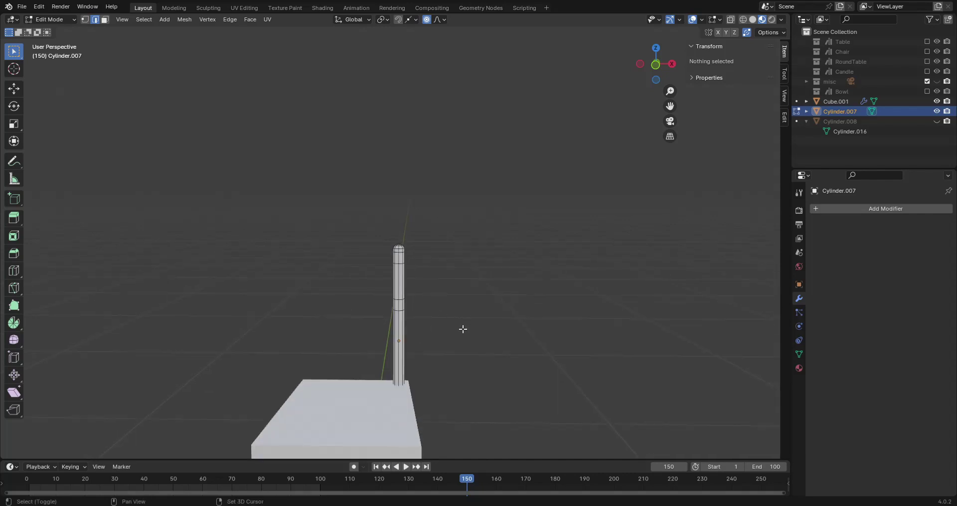
pyautogui.keyDown('shift'); pyautogui.moveTo(463, 328); pyautogui.dragTo(500, 299, button='middle'); pyautogui.keyUp('shift')
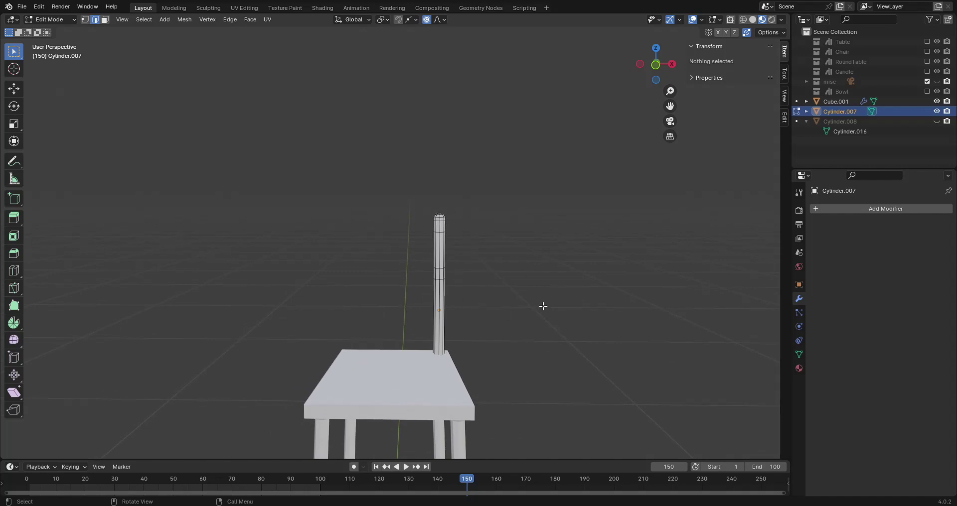
pyautogui.press('KP_3')
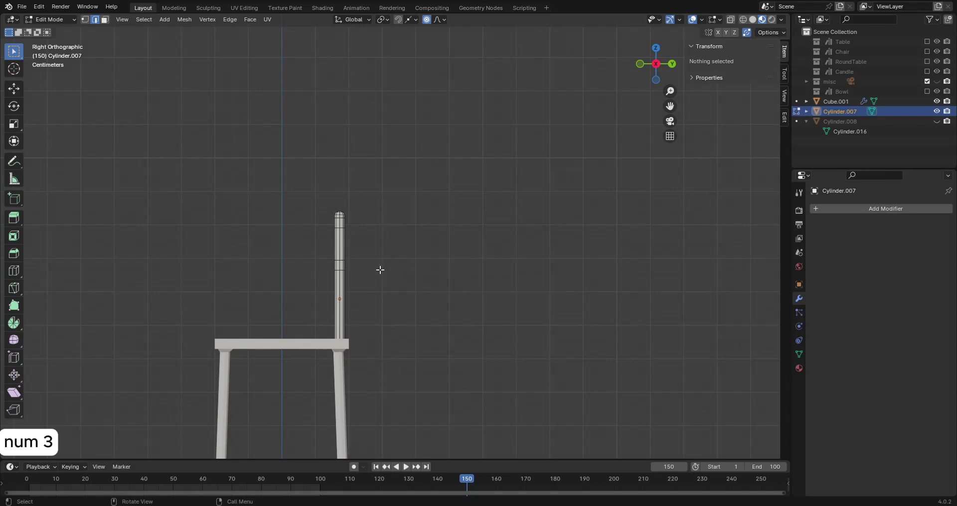
pyautogui.press('Tab')
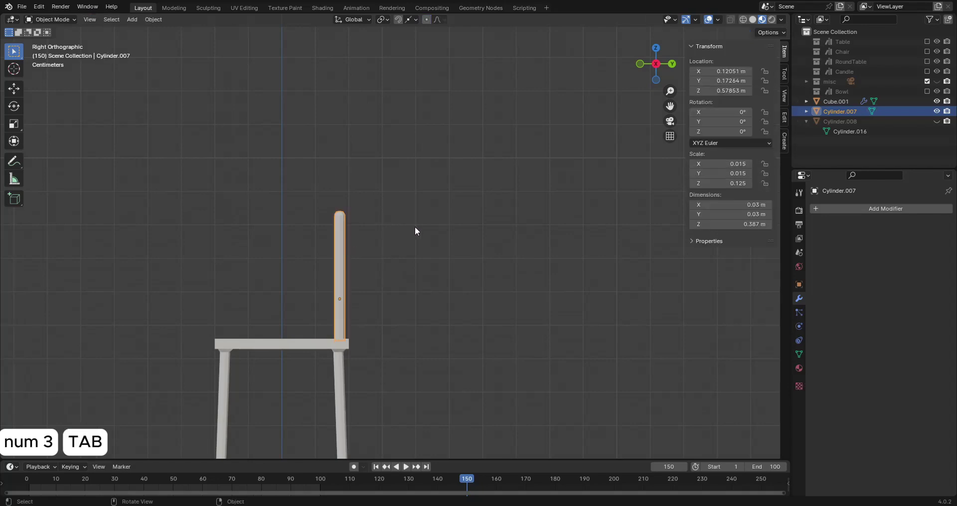
pyautogui.press('r')
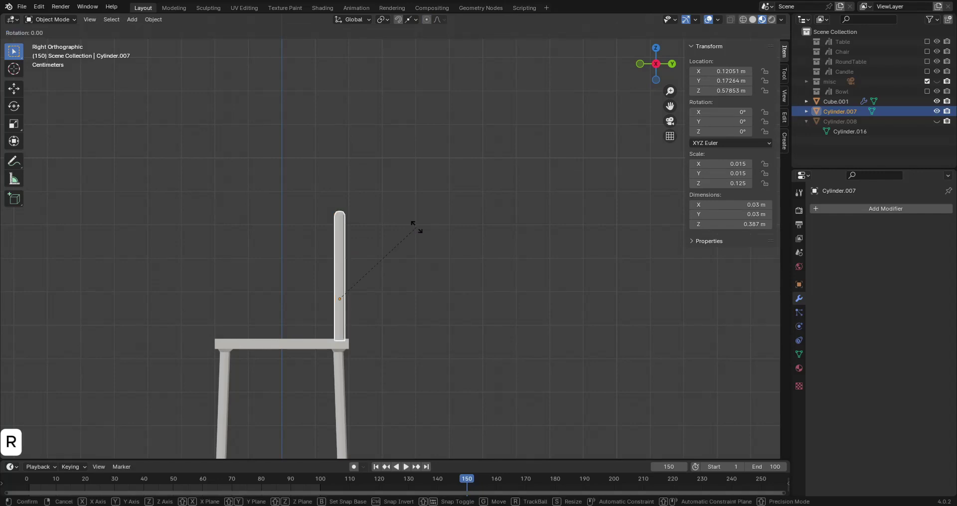
pyautogui.press('x')
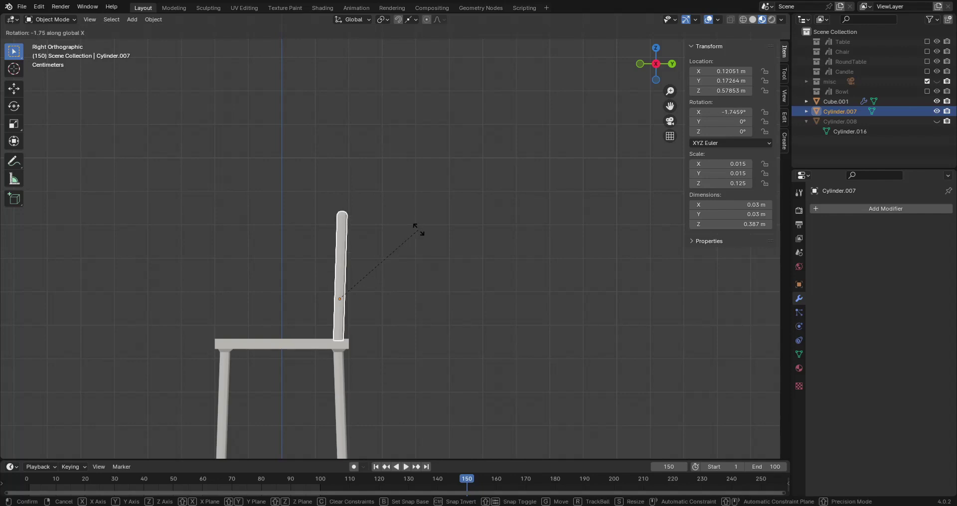
pyautogui.click(423, 230)
pyautogui.click(383, 333)
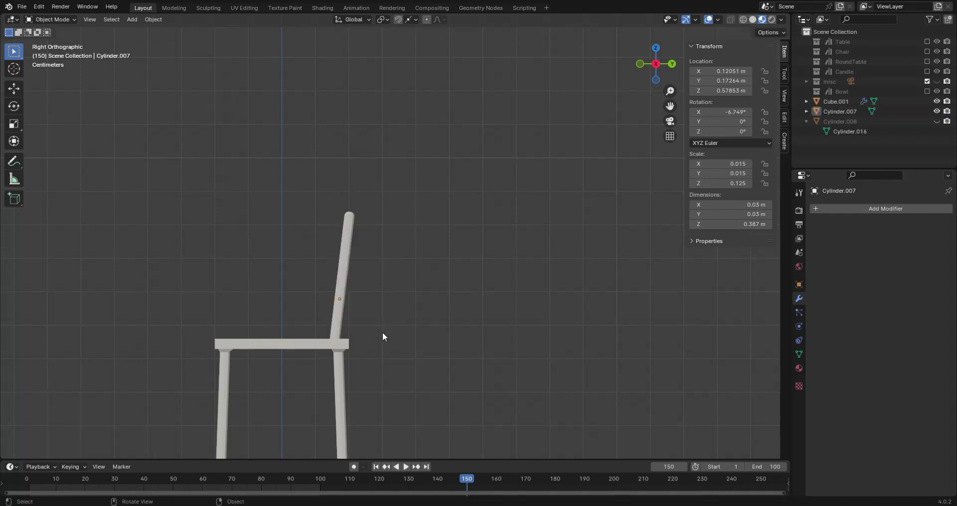
# Select the tilted backrest post and apply its rotation
pyautogui.moveTo(382, 345); pyautogui.dragTo(415, 375, button='middle')
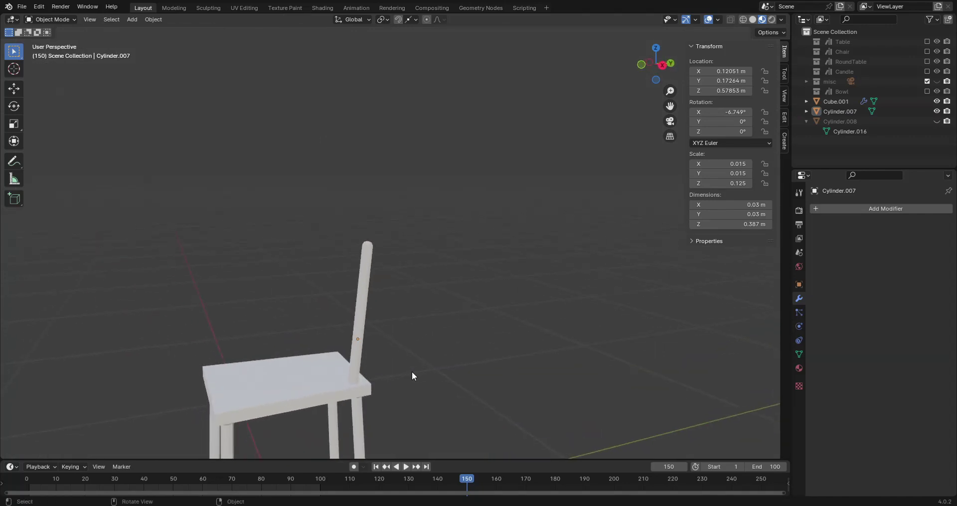
pyautogui.click(358, 305)
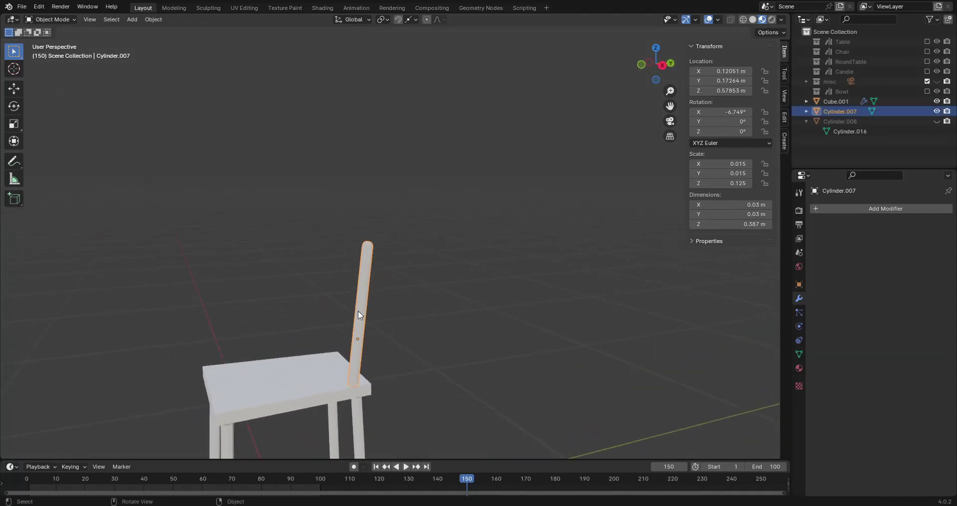
pyautogui.hotkey('ctrl', 'a')
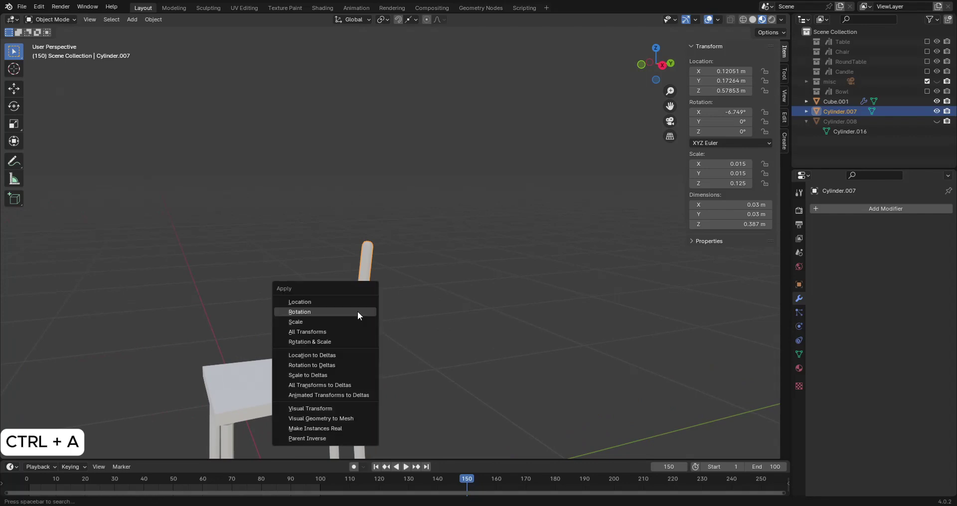
pyautogui.click(358, 311)
# Join the backrest post into the seat-and-legs object, keeping the seat active so its X mirror duplicates the post
pyautogui.moveTo(422, 381); pyautogui.dragTo(495, 355, button='middle')
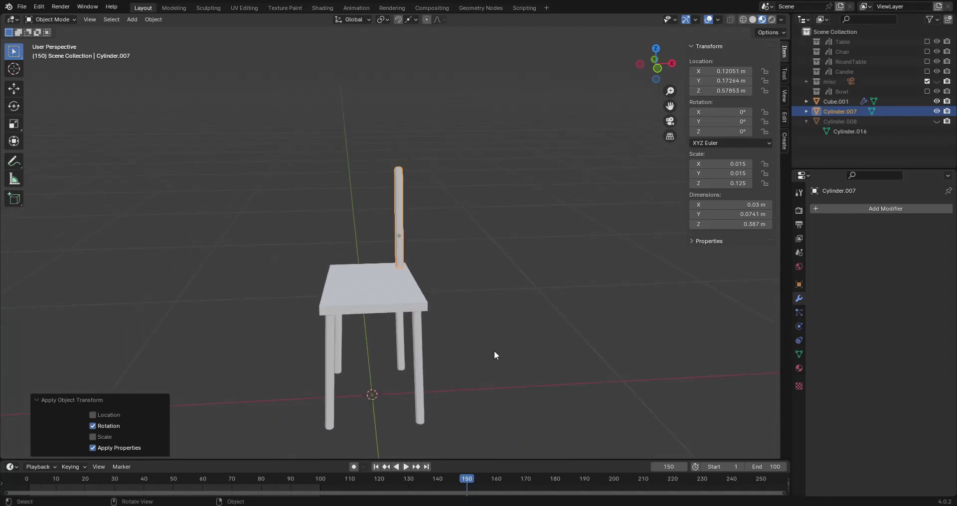
pyautogui.moveTo(443, 306); pyautogui.dragTo(488, 323, button='middle')
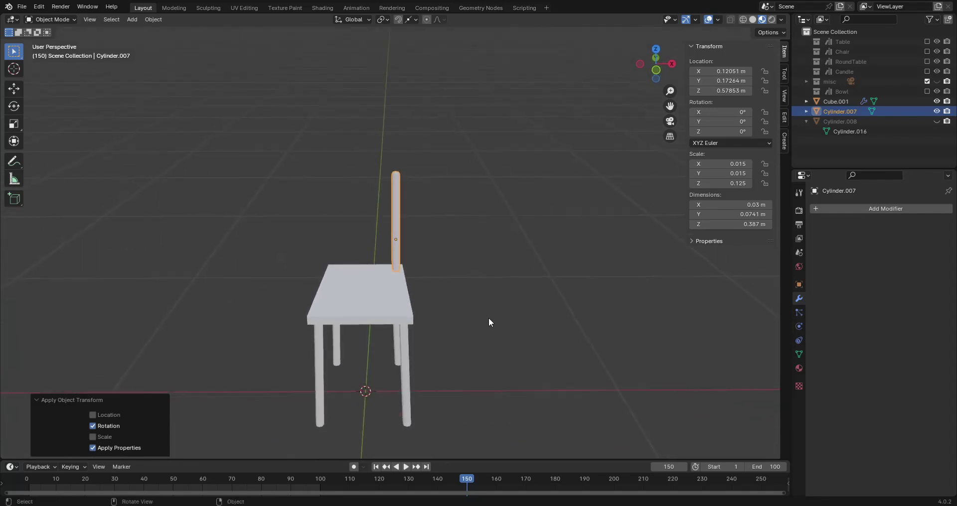
pyautogui.click(370, 294)
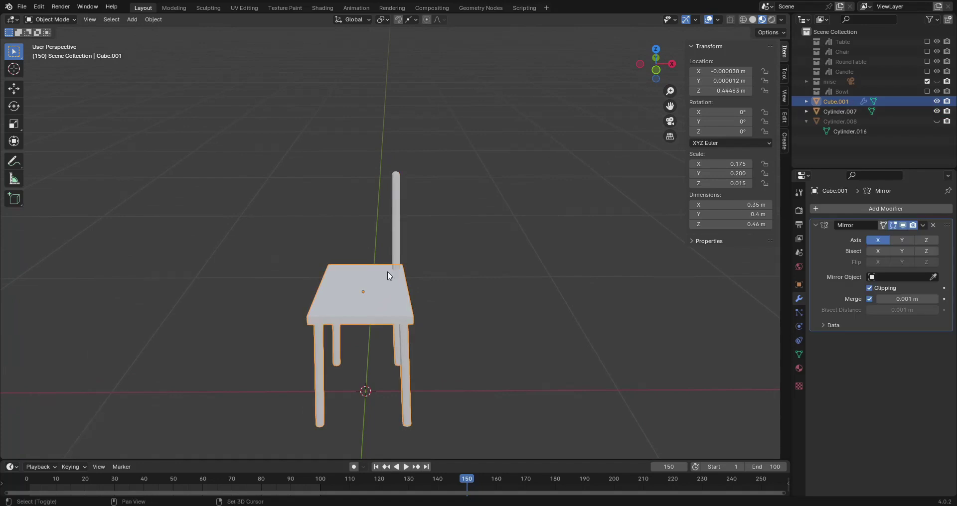
pyautogui.keyDown('shift'); pyautogui.click(394, 218); pyautogui.keyUp('shift')
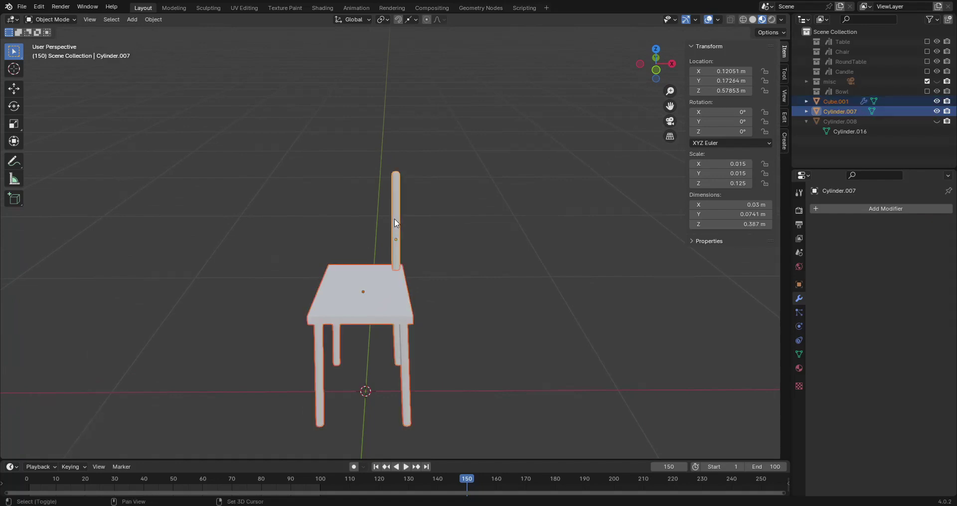
pyautogui.keyDown('shift'); pyautogui.click(390, 295); pyautogui.keyUp('shift')
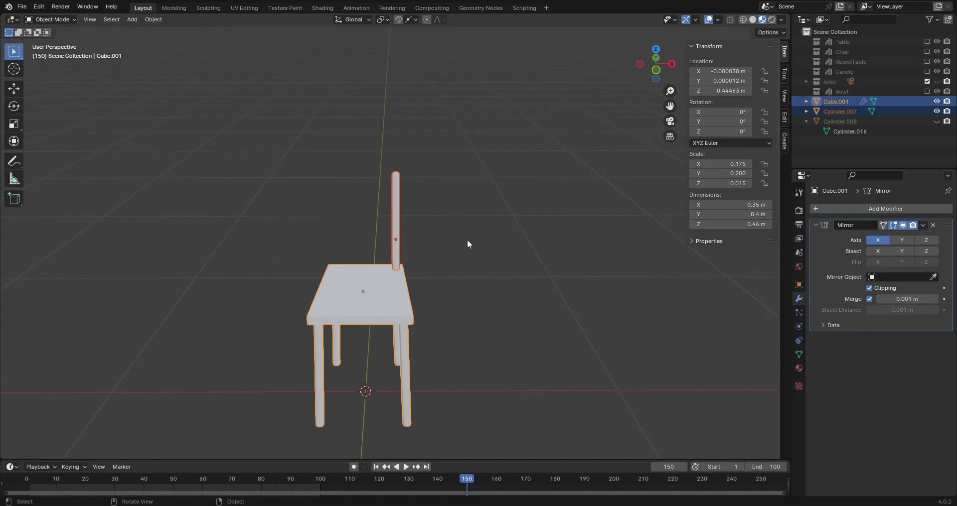
pyautogui.hotkey('ctrl', 'j')
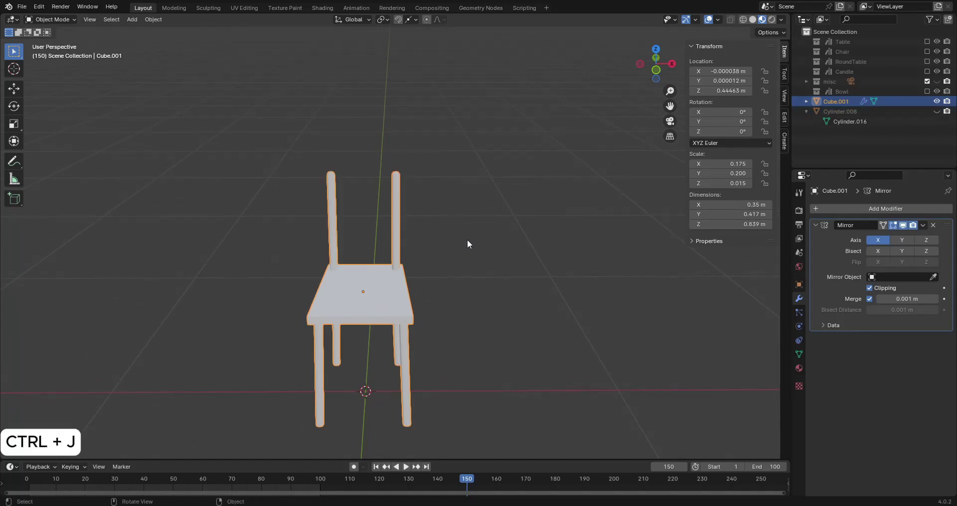
# In Edit Mode with face selection, select the seat-centre-facing faces on the backrest post's middle and upper segments
pyautogui.scroll(4, 399, 220)
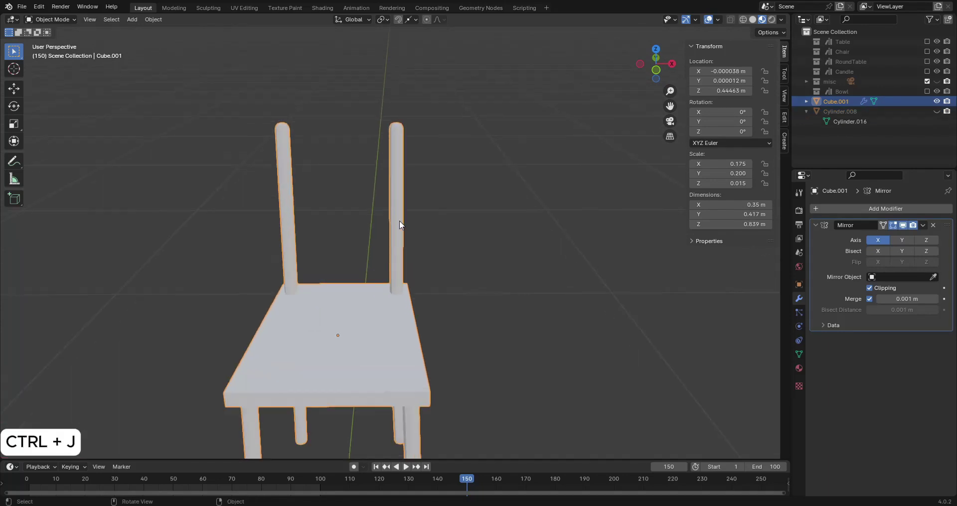
pyautogui.moveTo(458, 287); pyautogui.dragTo(480, 308, button='middle')
pyautogui.press('Tab')
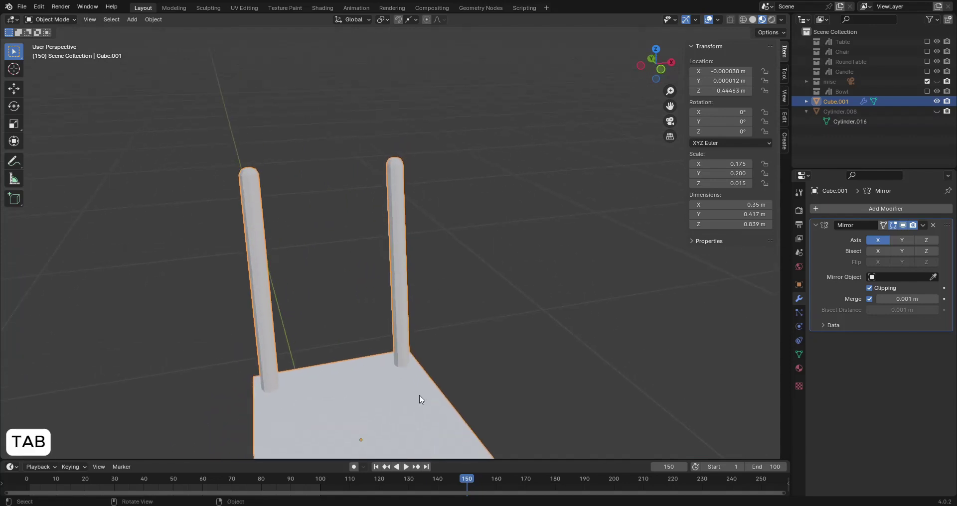
pyautogui.moveTo(348, 275); pyautogui.dragTo(373, 286, button='middle')
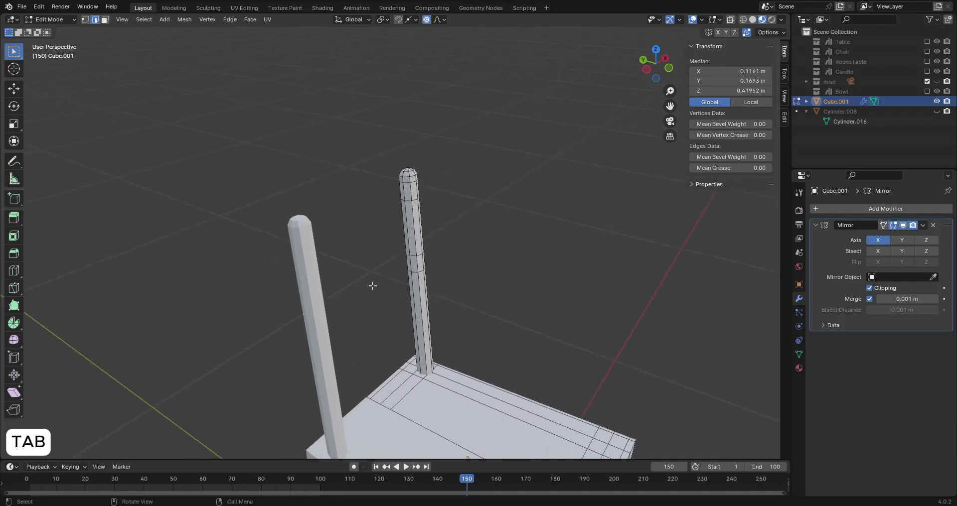
pyautogui.press('3')
pyautogui.click(413, 267)
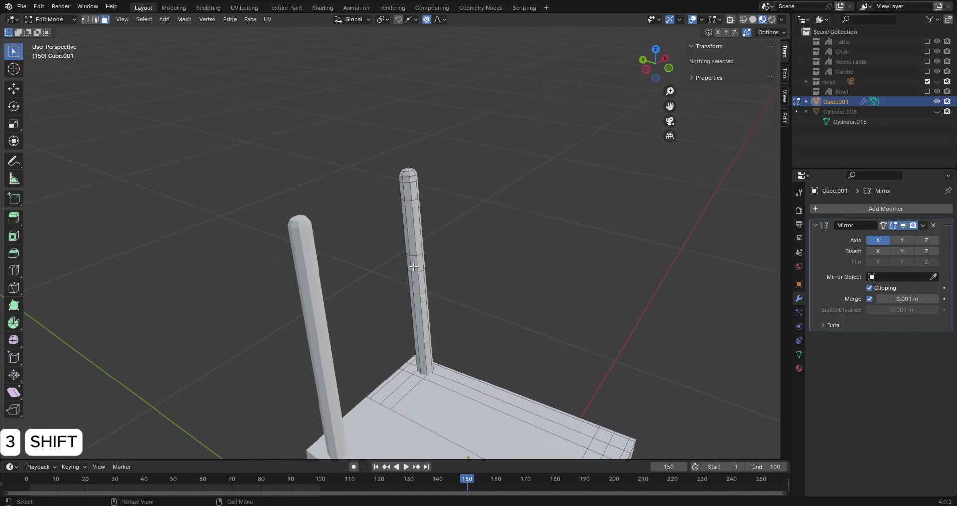
pyautogui.keyDown('shift'); pyautogui.click(410, 265); pyautogui.keyUp('shift')
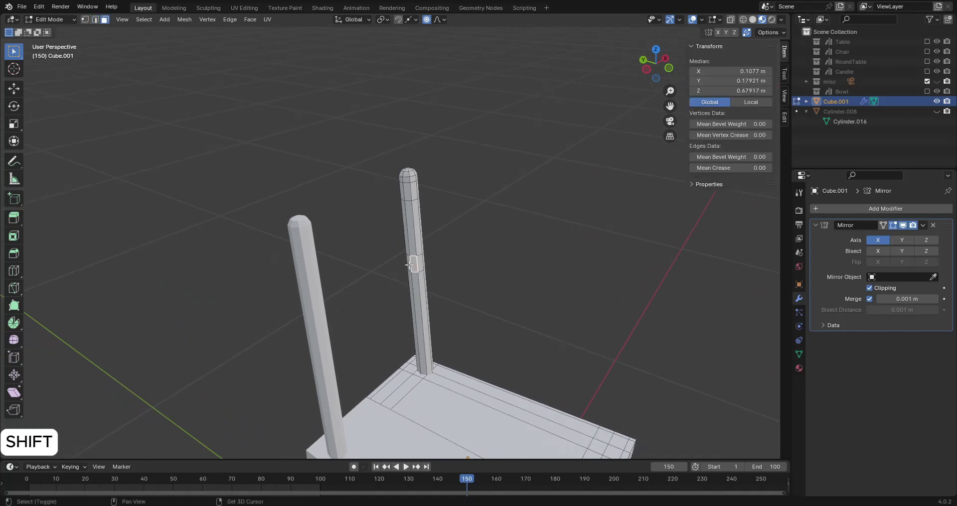
pyautogui.keyDown('shift'); pyautogui.click(410, 266); pyautogui.keyUp('shift')
pyautogui.keyDown('shift'); pyautogui.click(409, 220); pyautogui.keyUp('shift')
pyautogui.moveTo(409, 220); pyautogui.dragTo(444, 291, button='middle')
# Extrude the selected post faces about 0.111 m to the mirror centreline, forming two backrest rails, and clear the selection
pyautogui.press('KP_7')
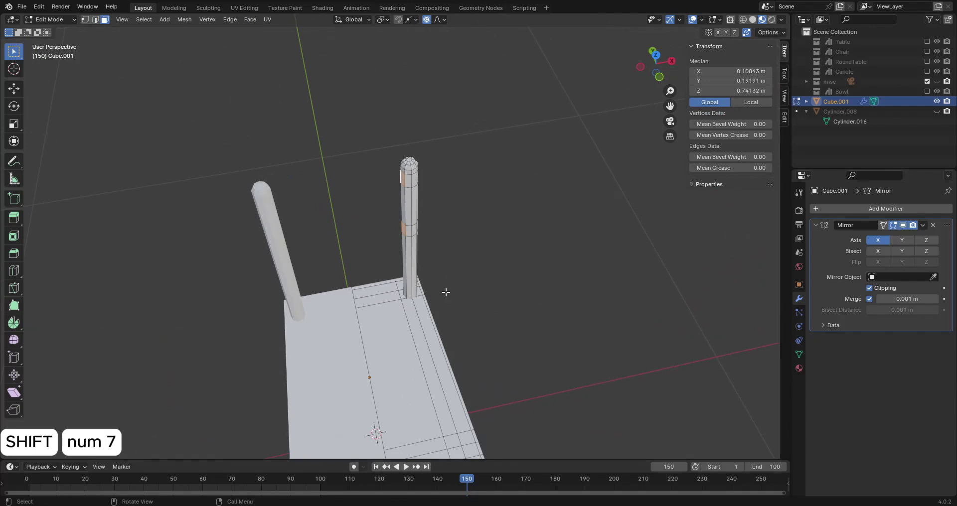
pyautogui.scroll(2, 361, 235)
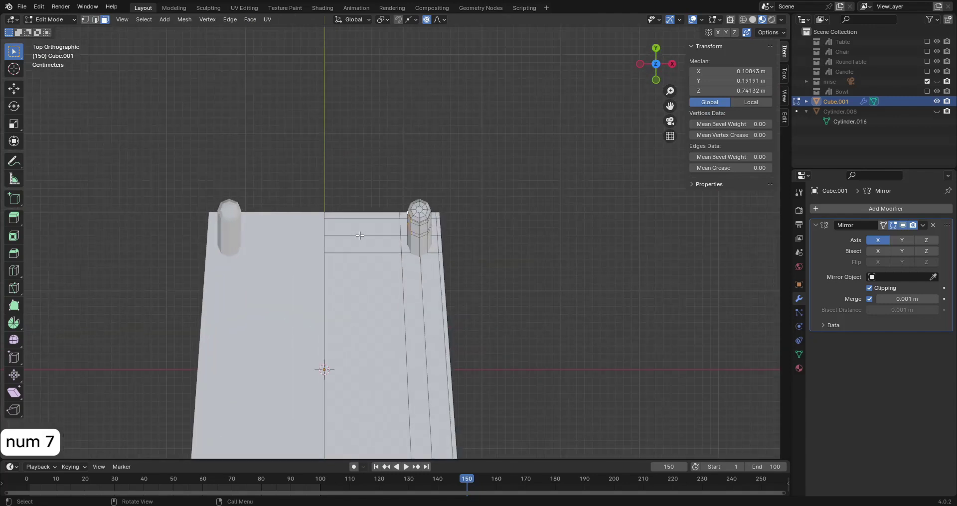
pyautogui.press('e')
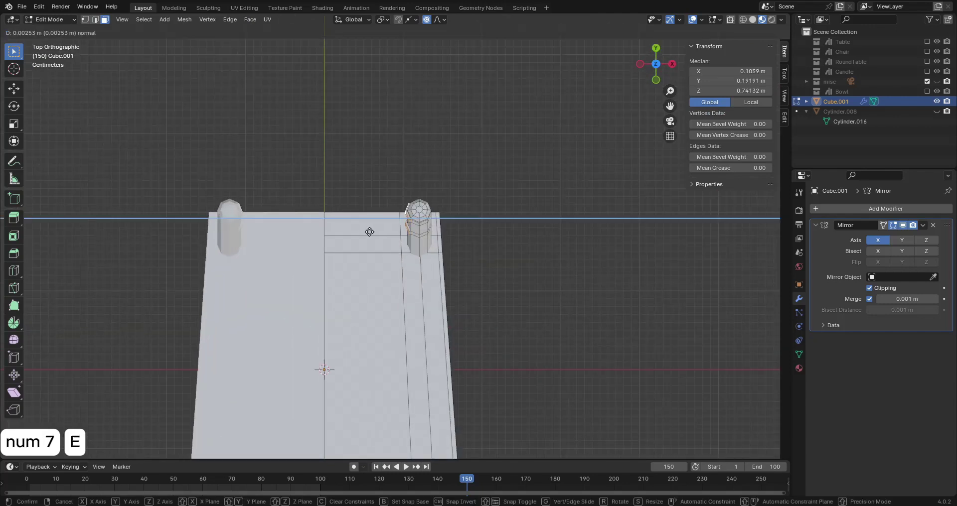
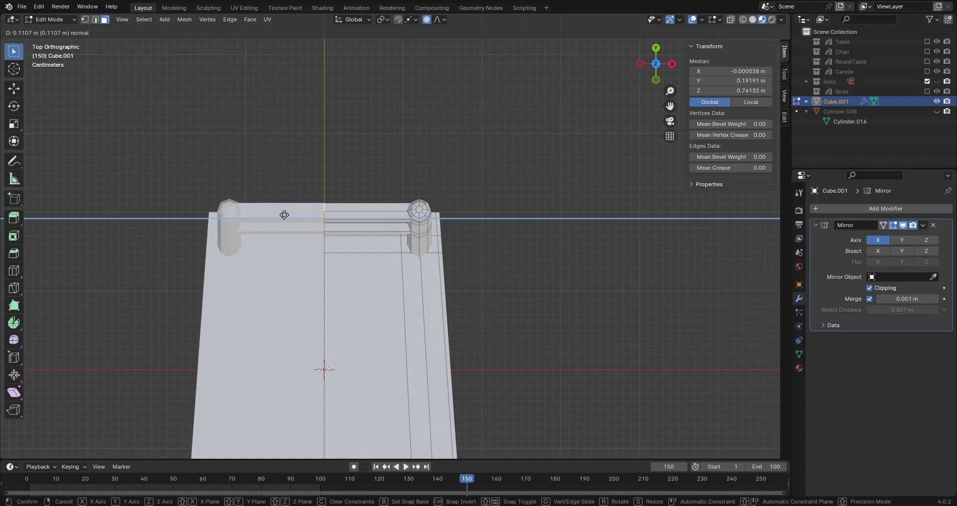
pyautogui.click(283, 213)
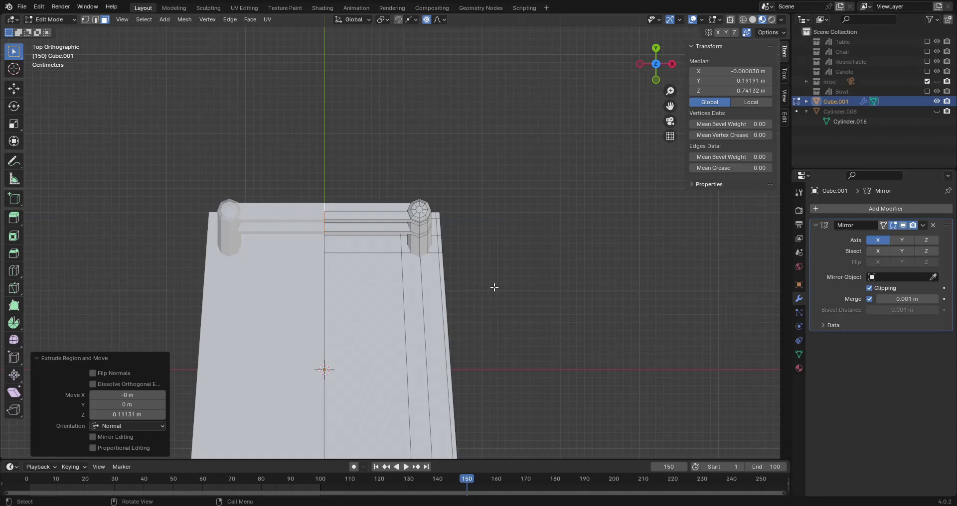
pyautogui.click(539, 295)
pyautogui.scroll(-3, 558, 334)
pyautogui.moveTo(502, 306); pyautogui.dragTo(497, 263, button='middle')
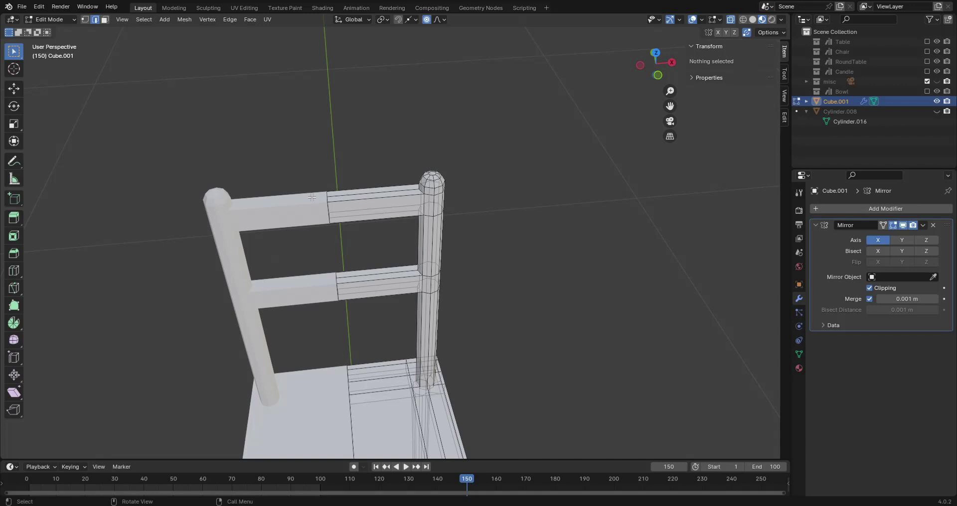
# Try to bend both rails backward by moving their centreline vertices about 0.025 m along Y, then undo the move
pyautogui.press('1')
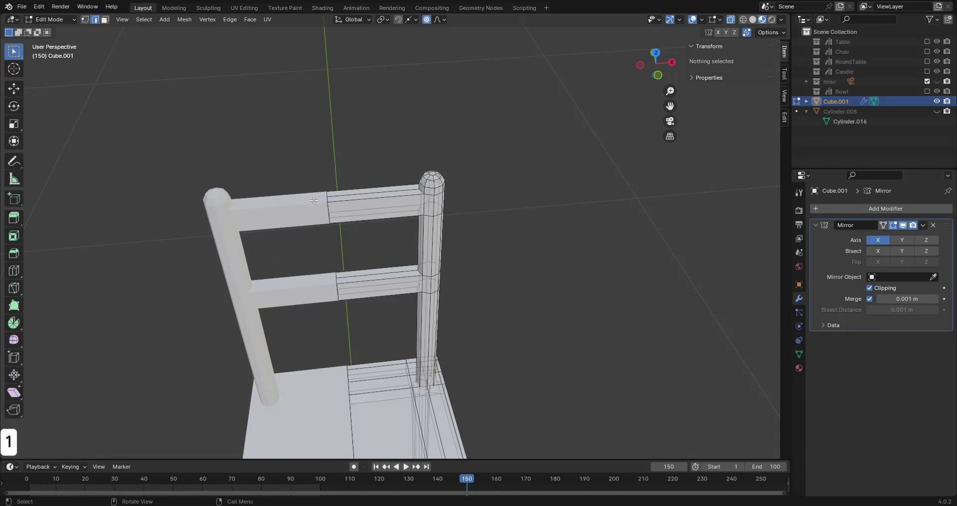
pyautogui.moveTo(276, 163); pyautogui.dragTo(352, 317)
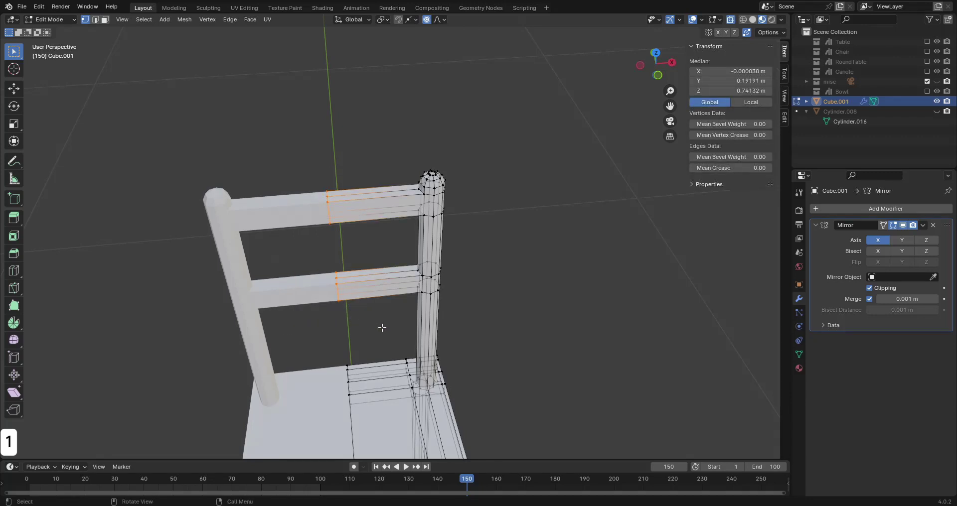
pyautogui.press('KP_7')
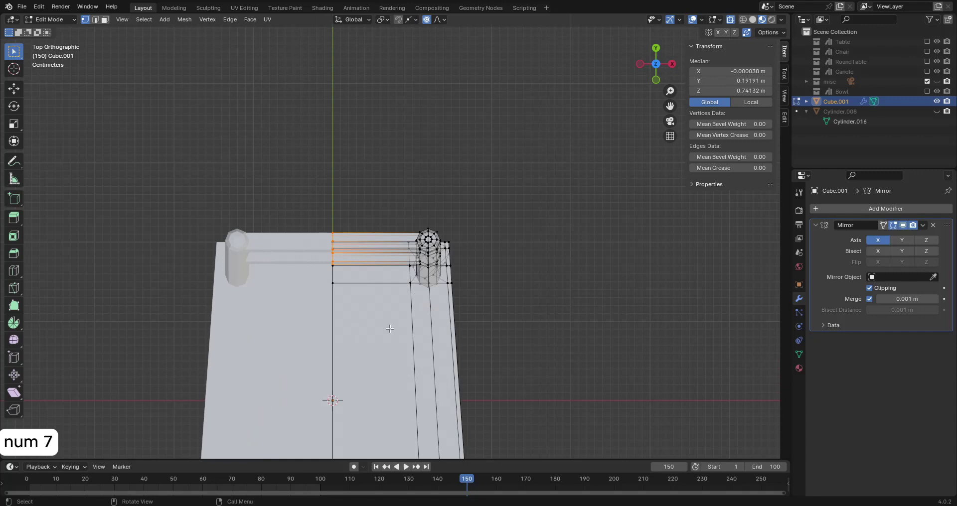
pyautogui.press('g')
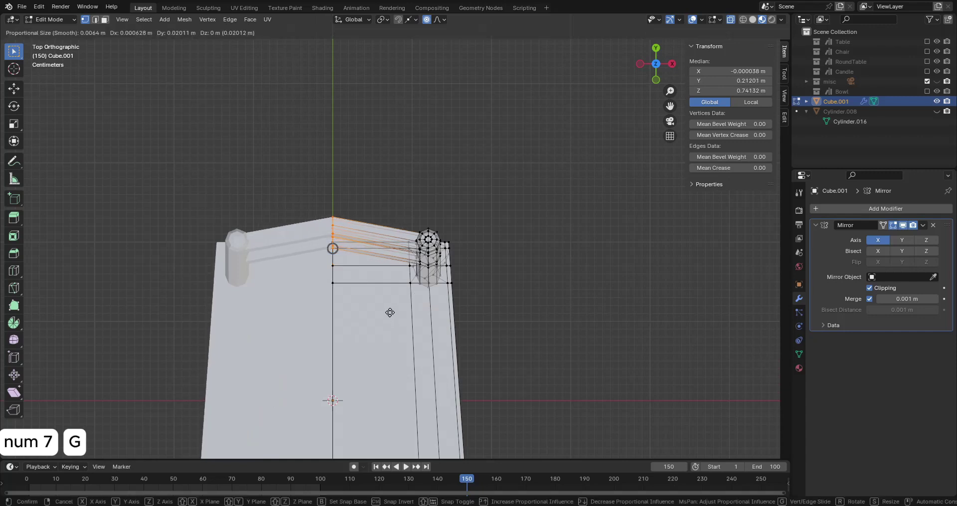
pyautogui.click(390, 310)
pyautogui.moveTo(572, 326); pyautogui.dragTo(539, 312, button='middle')
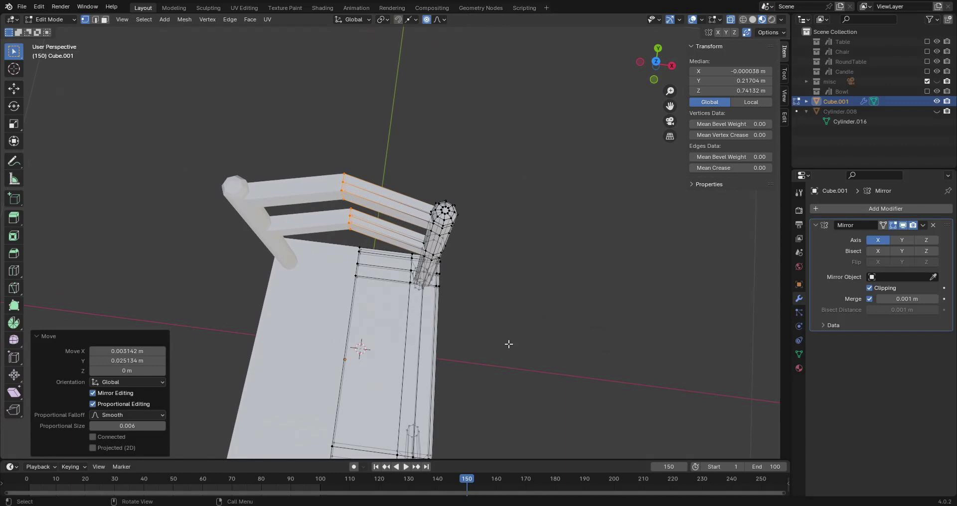
pyautogui.hotkey('ctrl', 'z')
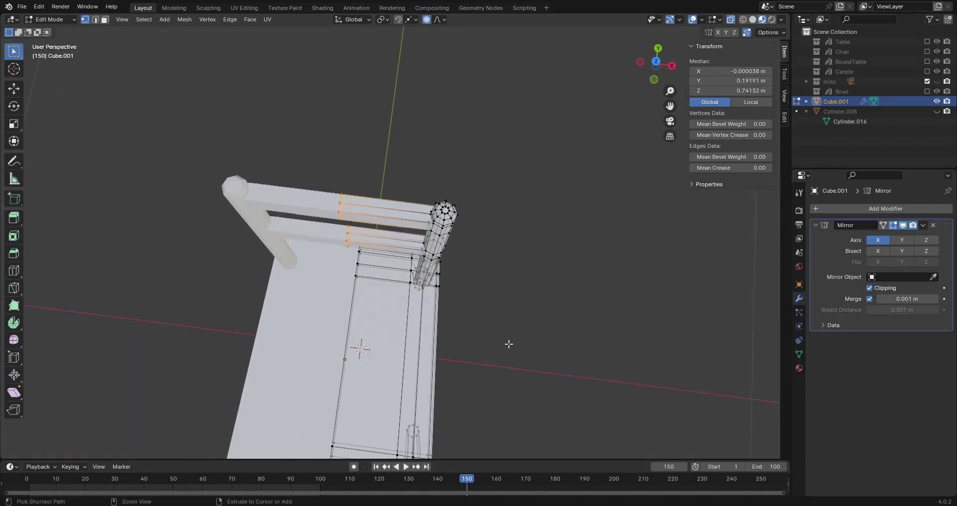
# Add two evenly spaced vertical loop cuts to the upper rail and vertical loop cuts to the lower rail
pyautogui.click(560, 282)
pyautogui.hotkey('ctrl', 'r')
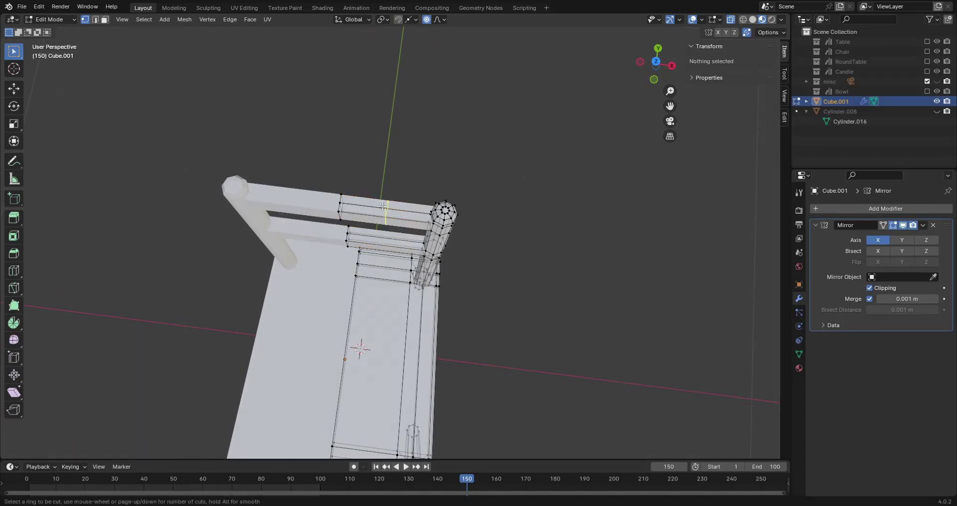
pyautogui.scroll(1, 382, 205)
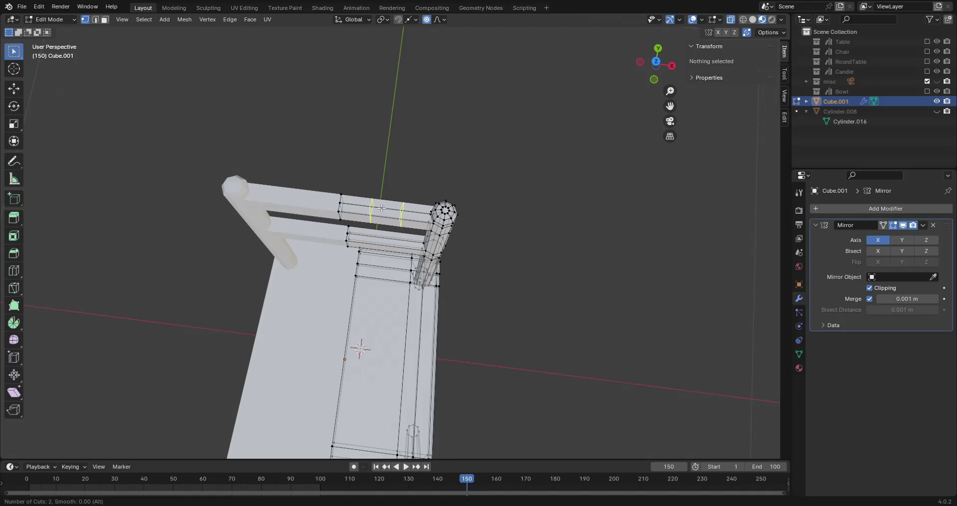
pyautogui.click(381, 208)
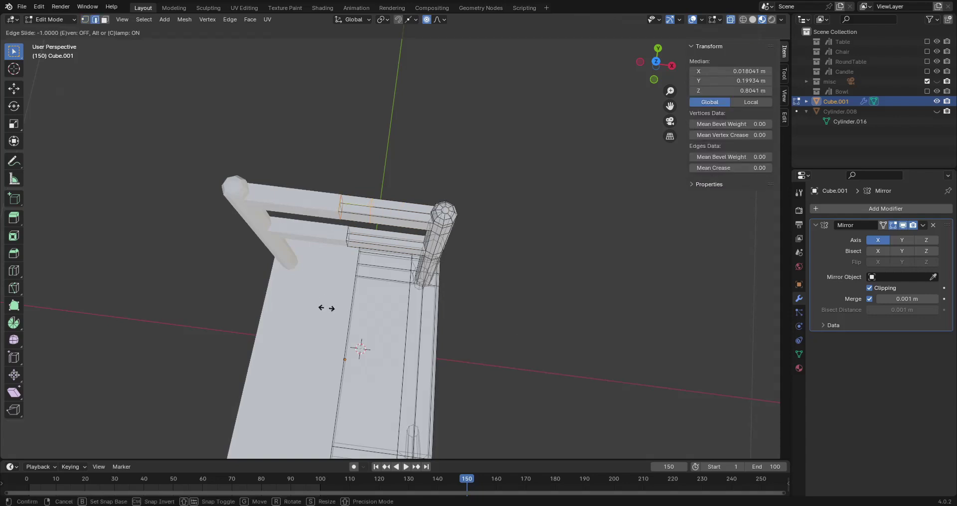
pyautogui.rightClick(379, 251)
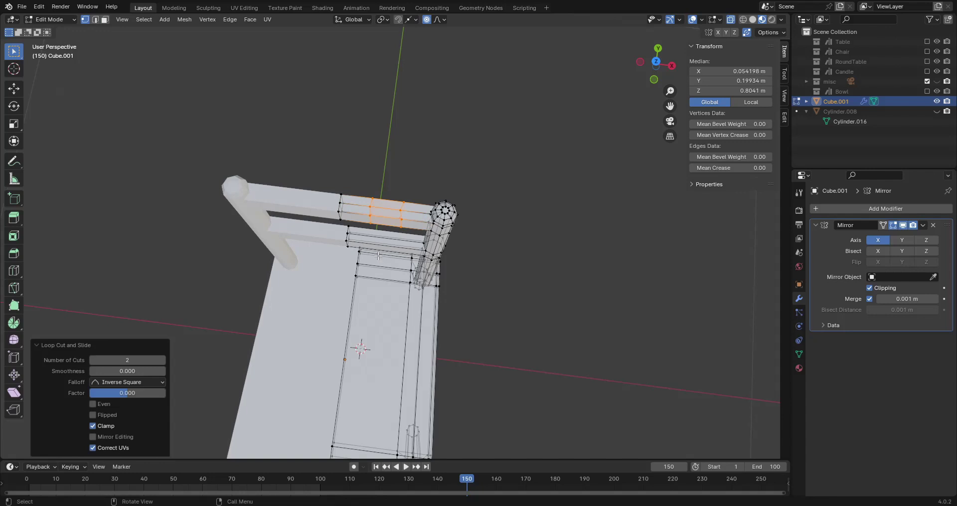
pyautogui.hotkey('ctrl', 'r')
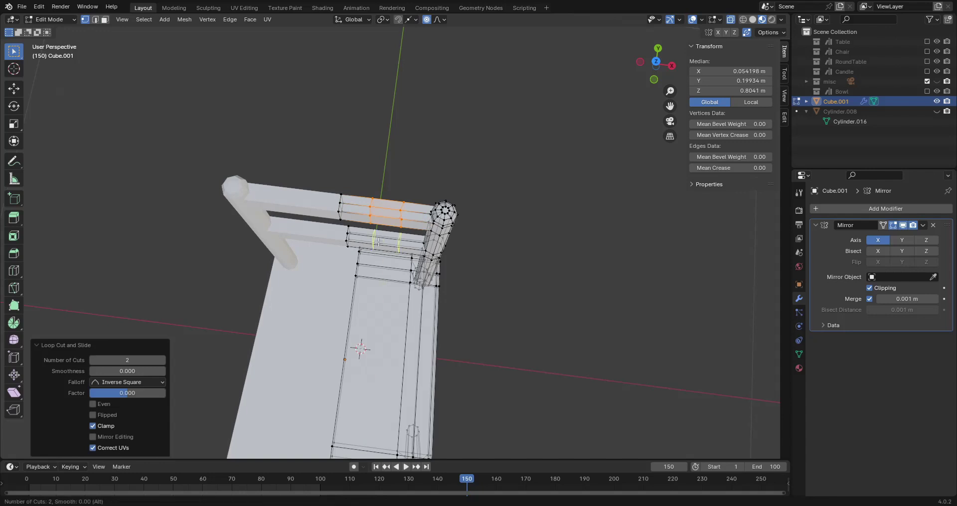
pyautogui.click(379, 242)
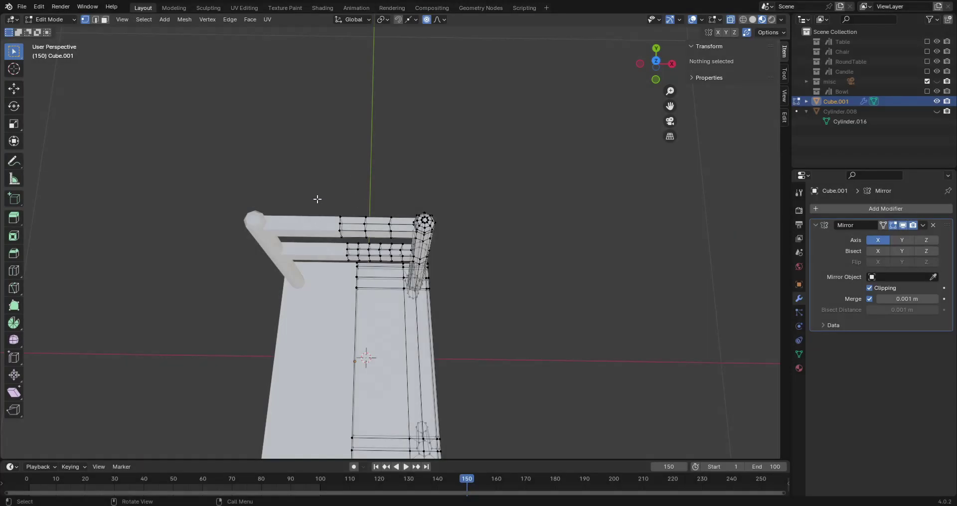
# Try to curve the upper rail by moving its centre loop back about 0.021 m and the adjacent loop about 0.015 m, then undo both
pyautogui.click(345, 240)
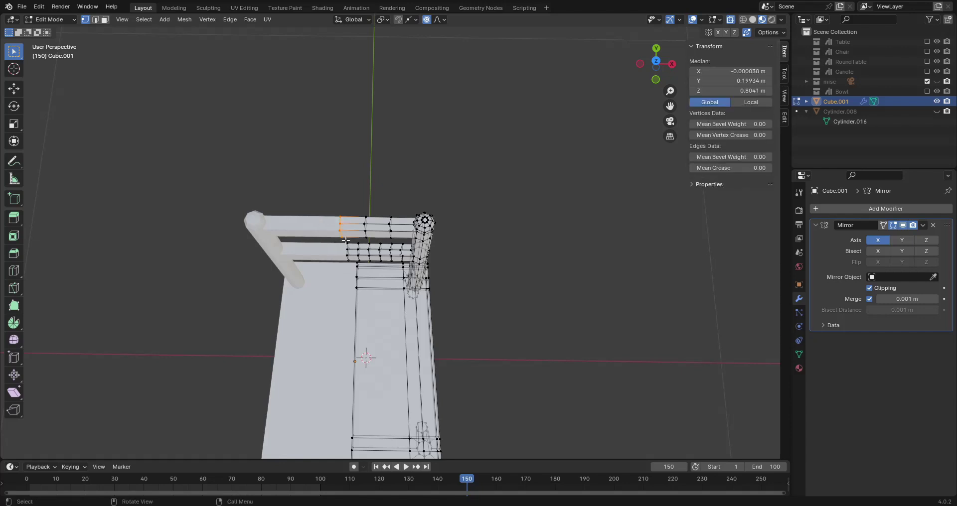
pyautogui.press('g')
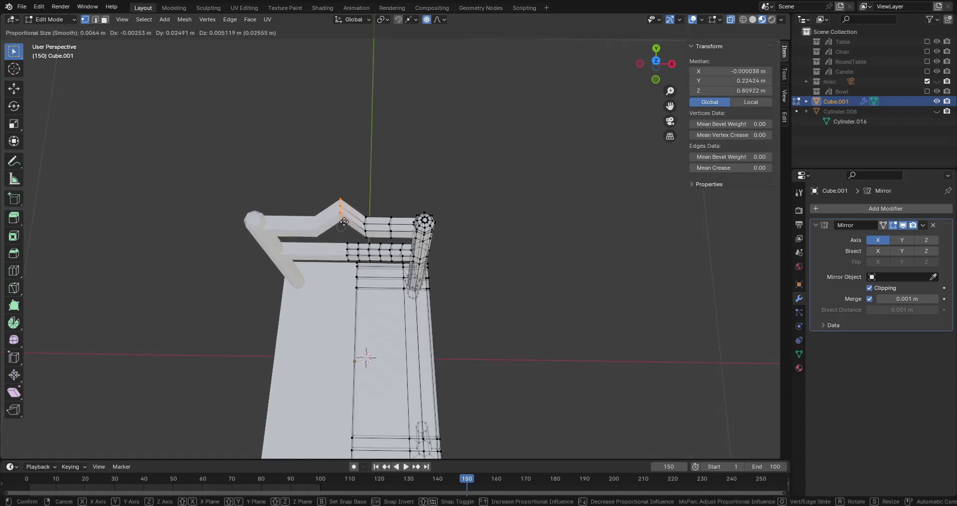
pyautogui.click(344, 225)
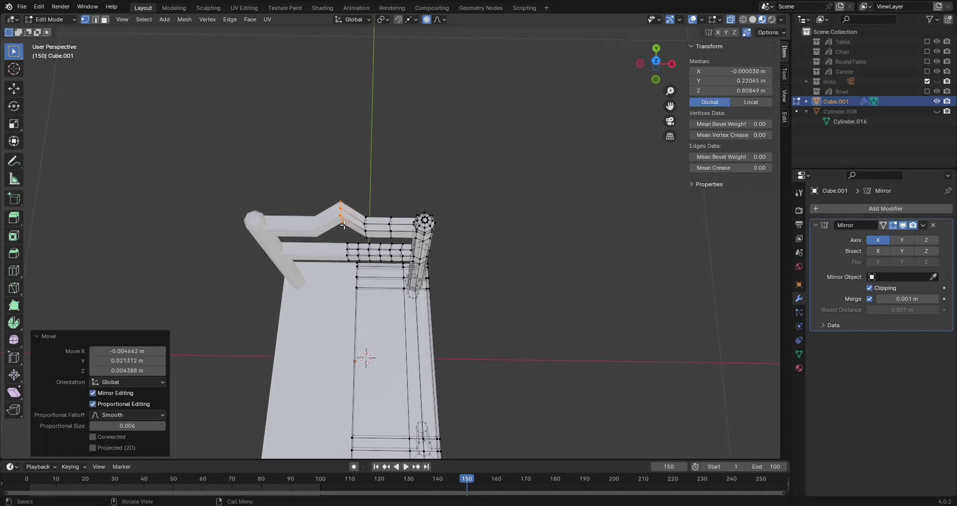
pyautogui.click(369, 237)
pyautogui.press('g')
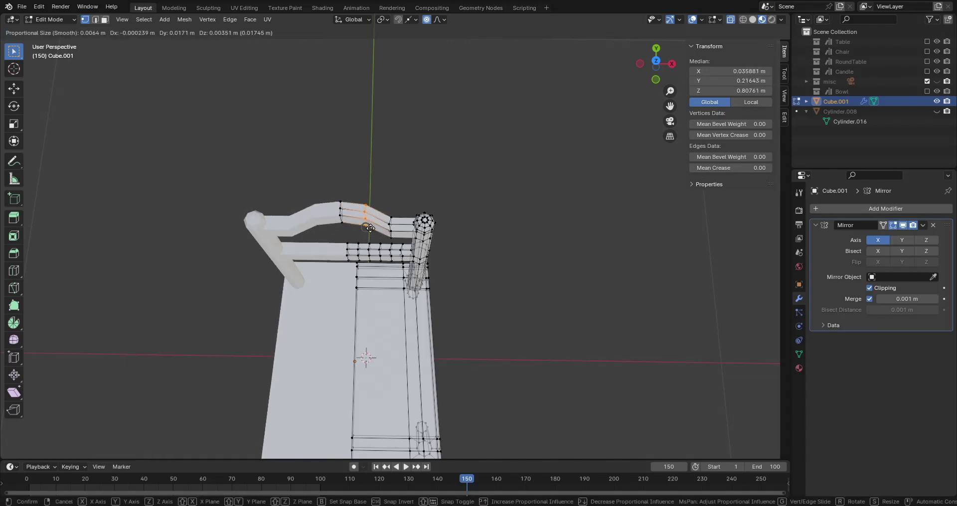
pyautogui.click(320, 225)
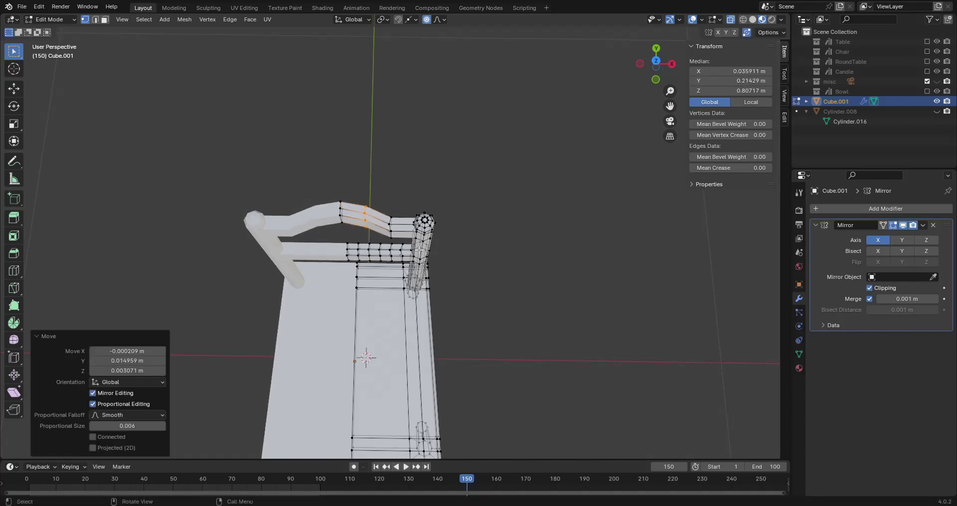
pyautogui.hotkey('ctrl', 'z')
pyautogui.hotkey('ctrl', 'z')
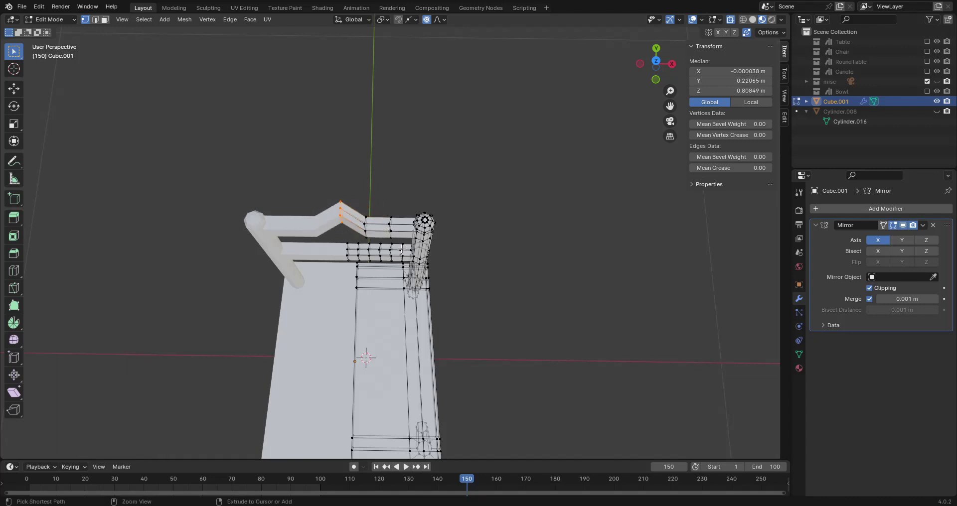
pyautogui.hotkey('ctrl', 'z')
# Move both rails' centreline vertices back about 0.025 m along Y using smooth proportional editing with an influence radius of about 0.092 m
pyautogui.moveTo(402, 248); pyautogui.dragTo(531, 261, button='middle')
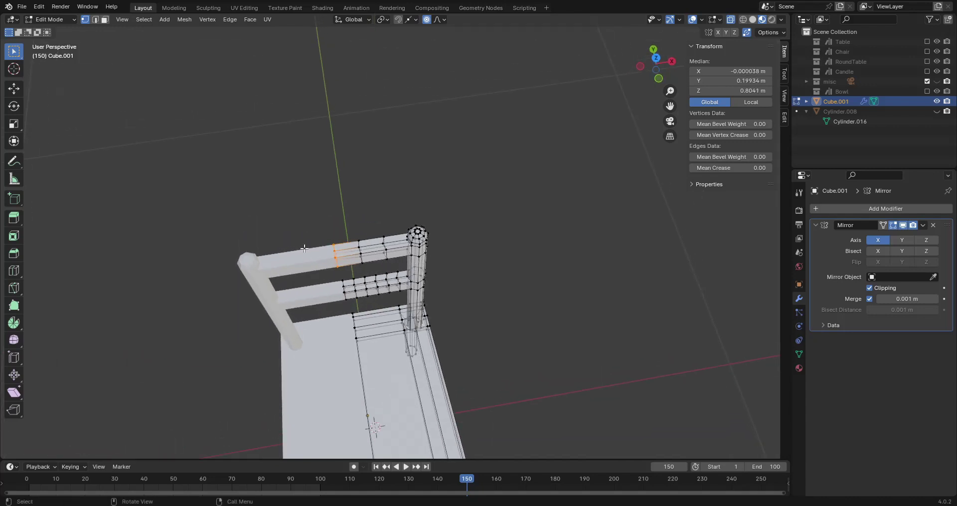
pyautogui.press('b')
pyautogui.moveTo(297, 217); pyautogui.dragTo(349, 303)
pyautogui.press('KP_7')
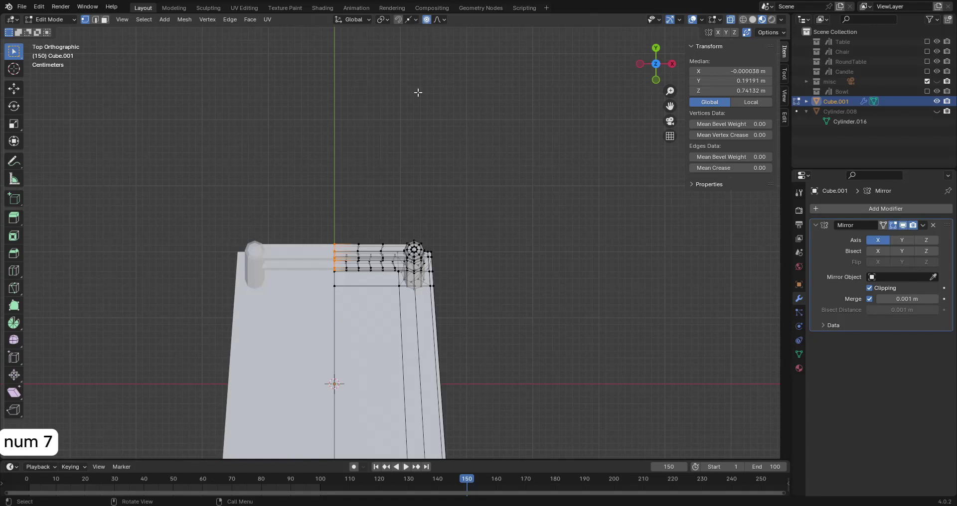
pyautogui.press('g')
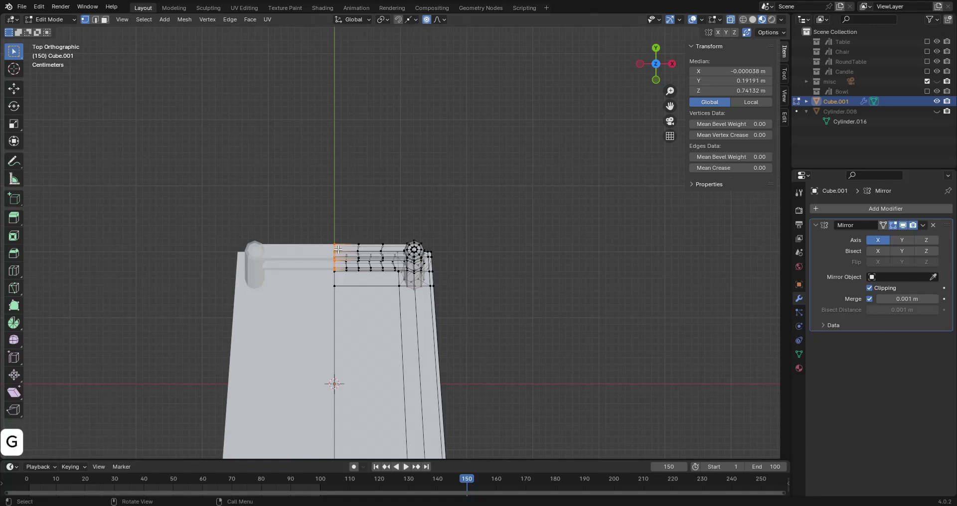
pyautogui.moveTo(345, 228)
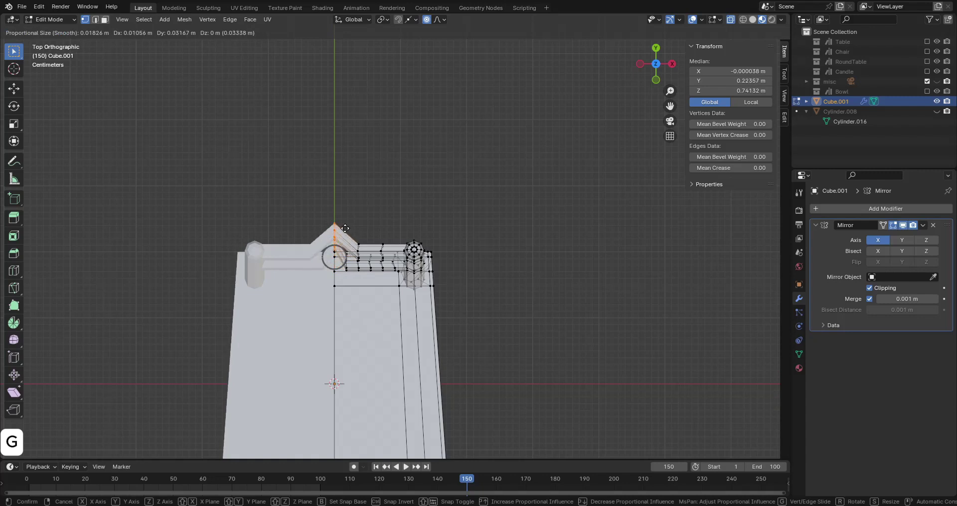
pyautogui.scroll(-7, 344, 228)
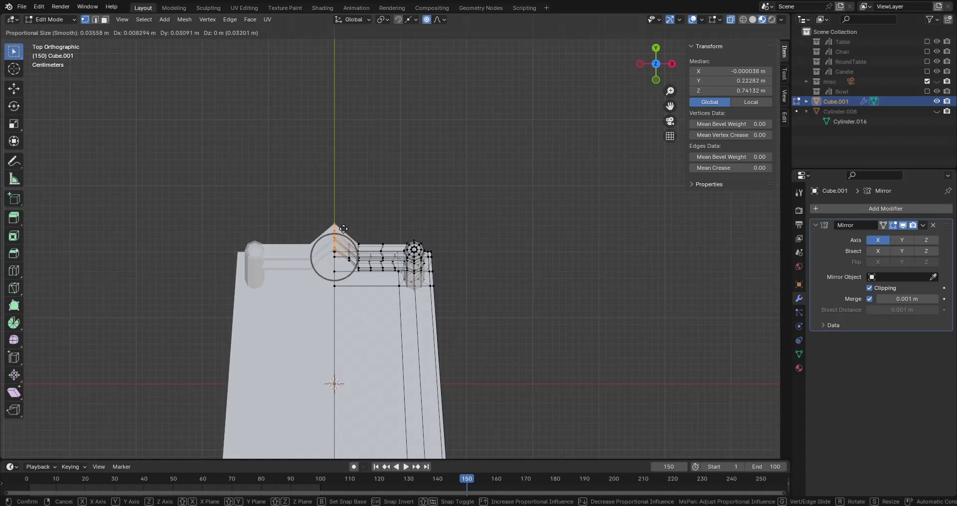
pyautogui.scroll(-5, 343, 229)
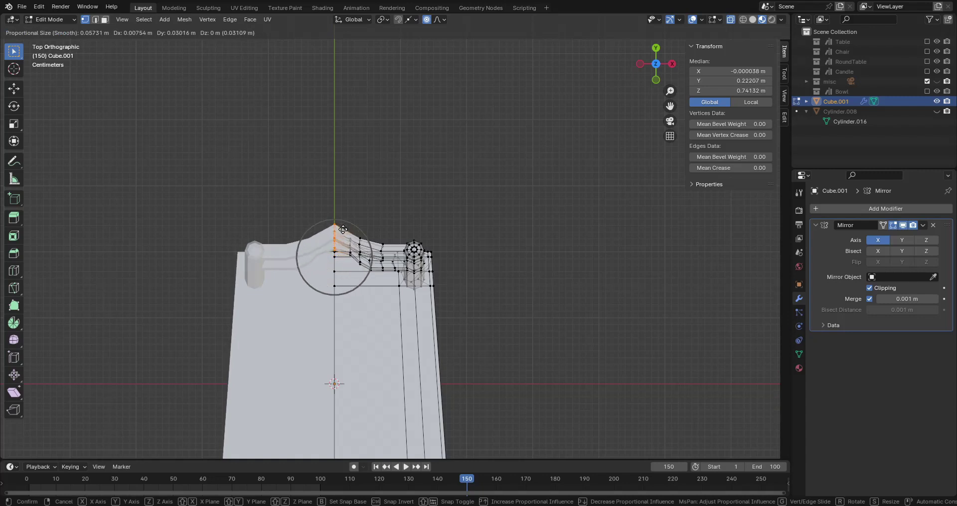
pyautogui.scroll(-5, 343, 229)
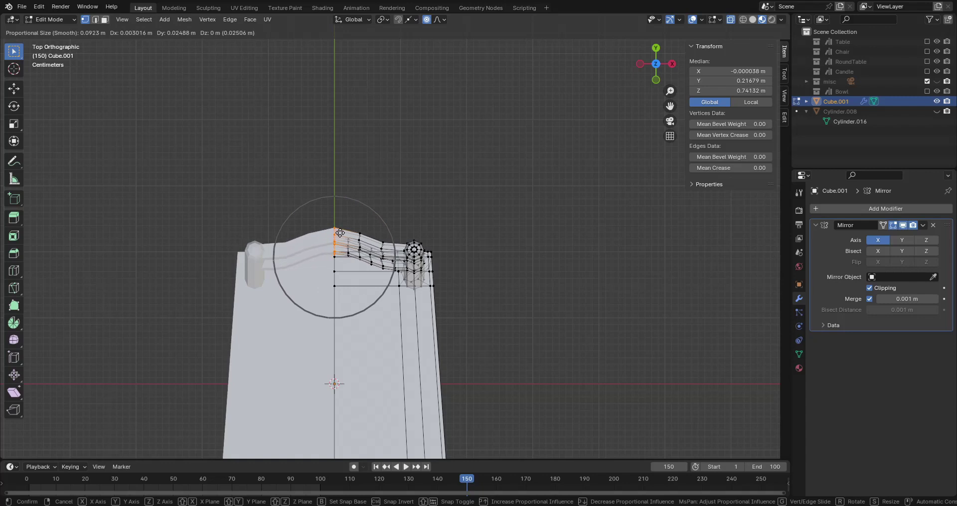
pyautogui.click(340, 232)
# Return to Object Mode and examine the curved backrest rails and the whole chair from several angles
pyautogui.moveTo(340, 233); pyautogui.dragTo(451, 269, button='middle')
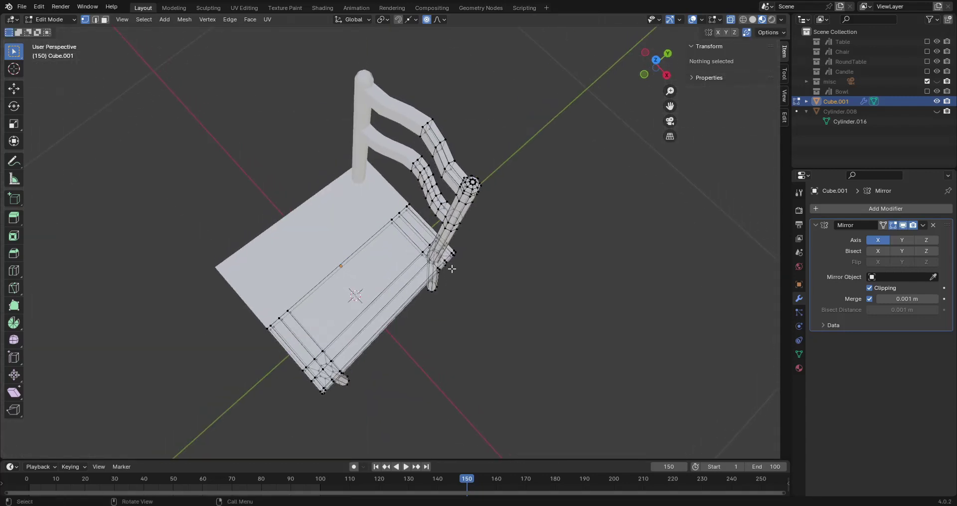
pyautogui.moveTo(517, 253); pyautogui.dragTo(512, 217, button='middle')
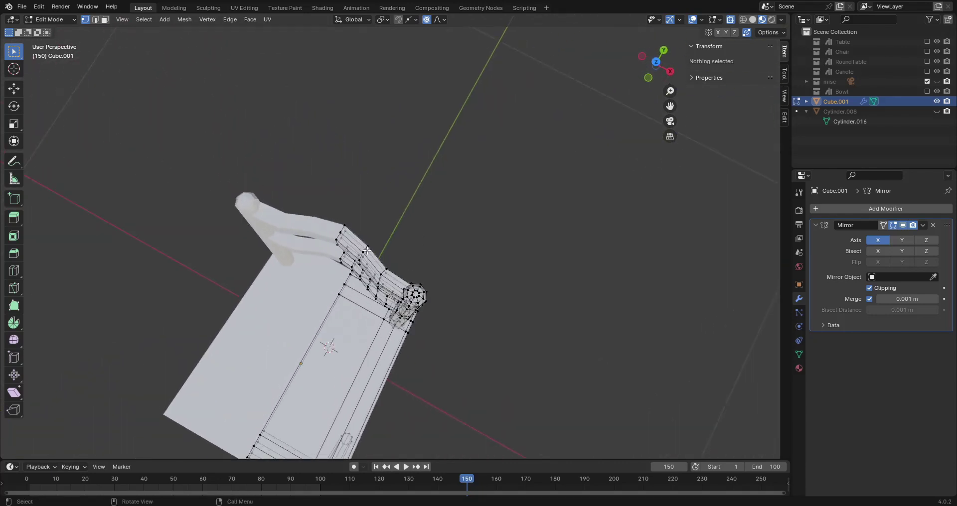
pyautogui.keyDown('shift'); pyautogui.moveTo(456, 264); pyautogui.dragTo(541, 243, button='middle'); pyautogui.keyUp('shift')
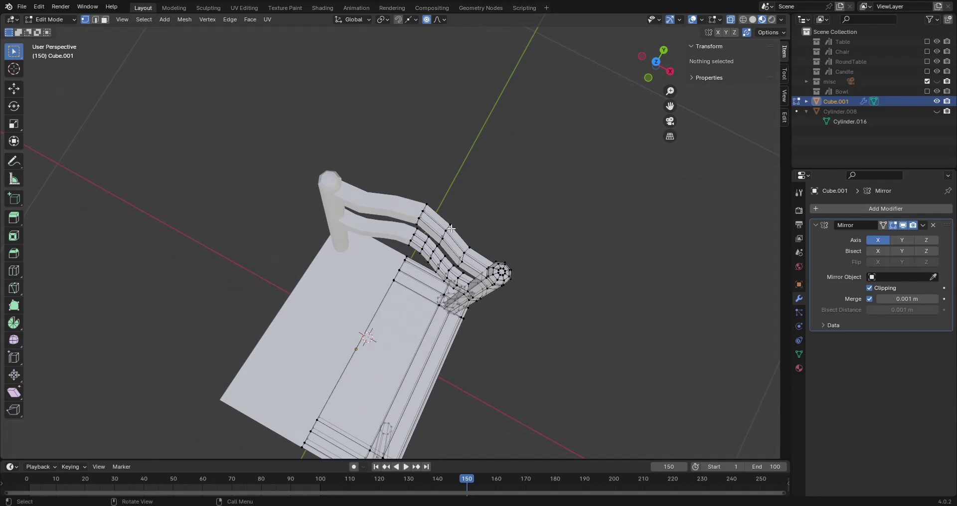
pyautogui.scroll(3, 438, 331)
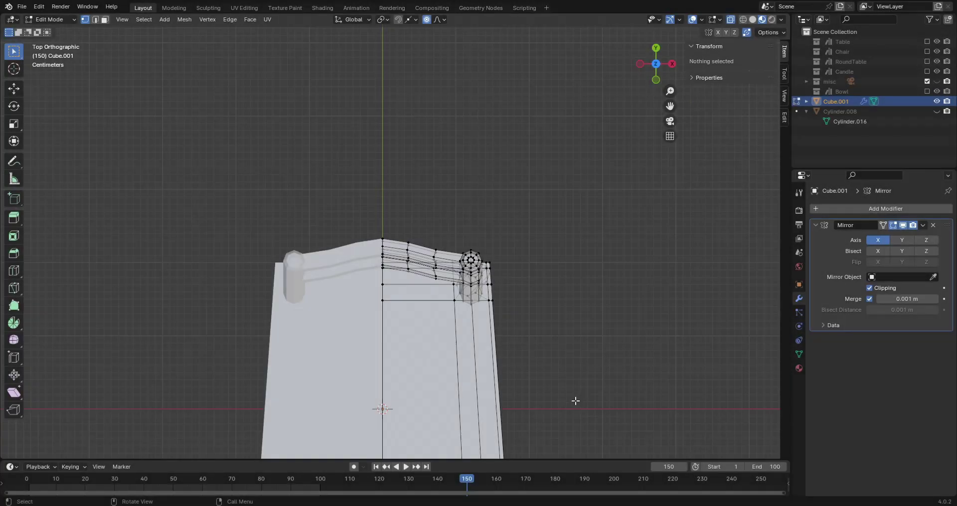
pyautogui.press('Tab')
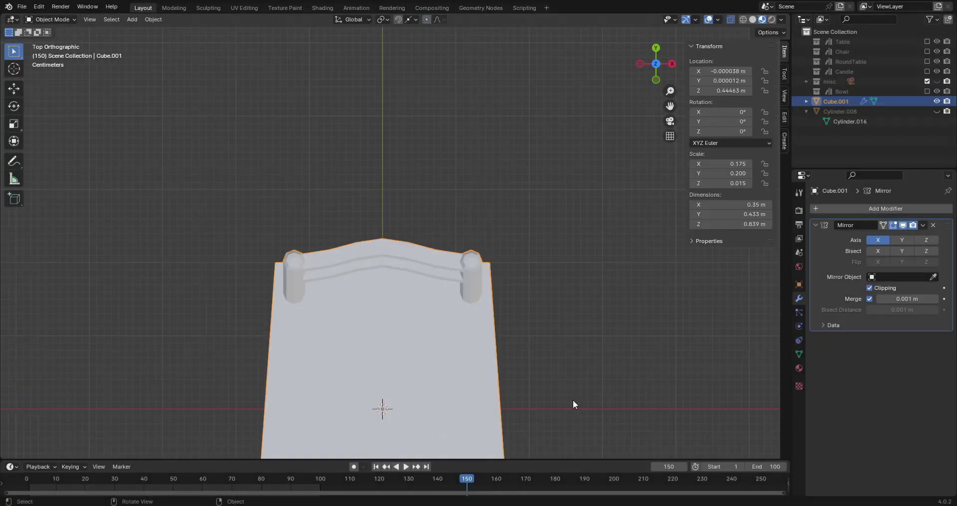
pyautogui.moveTo(565, 410); pyautogui.dragTo(510, 381, button='middle')
pyautogui.scroll(5, 510, 380)
pyautogui.keyDown('shift'); pyautogui.moveTo(575, 391); pyautogui.dragTo(562, 248, button='middle'); pyautogui.keyUp('shift')
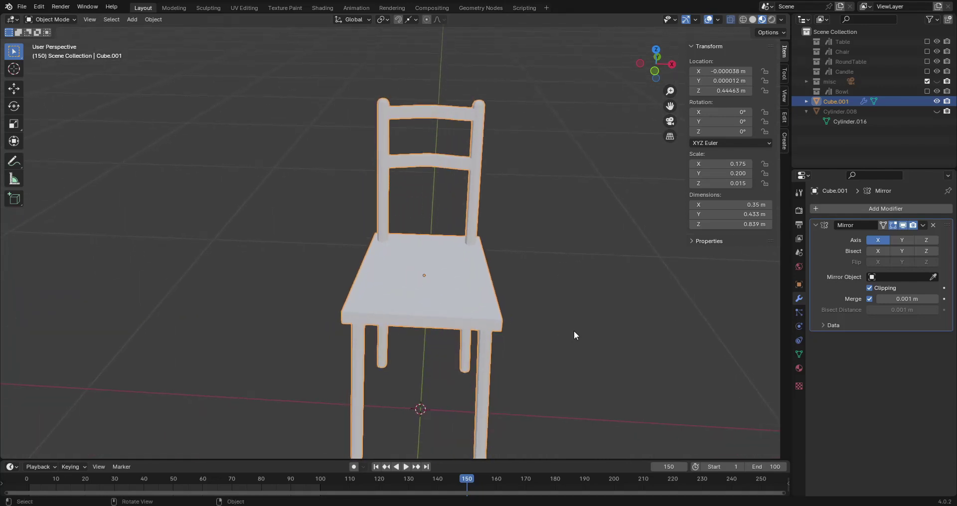
pyautogui.scroll(-2, 520, 359)
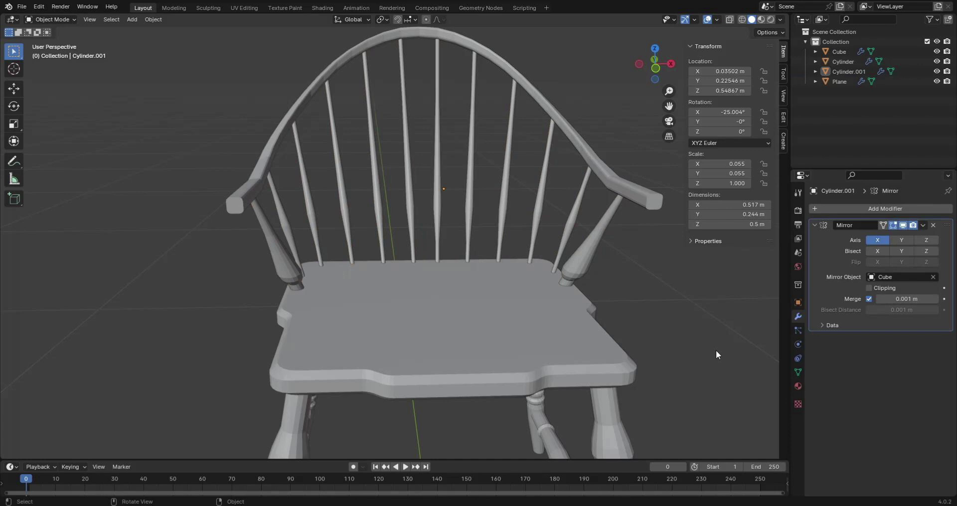
# Save the spindle-back armchair scene to its existing file, chair_hw.blend
pyautogui.moveTo(715, 355); pyautogui.dragTo(698, 344, button='middle')
pyautogui.scroll(-4, 672, 319)
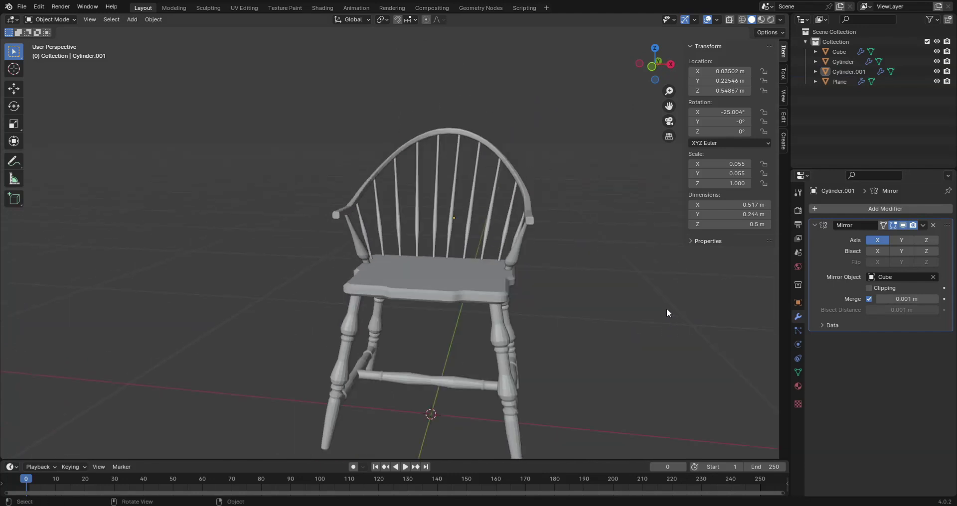
pyautogui.moveTo(666, 308); pyautogui.dragTo(551, 311, button='middle')
pyautogui.scroll(3, 551, 319)
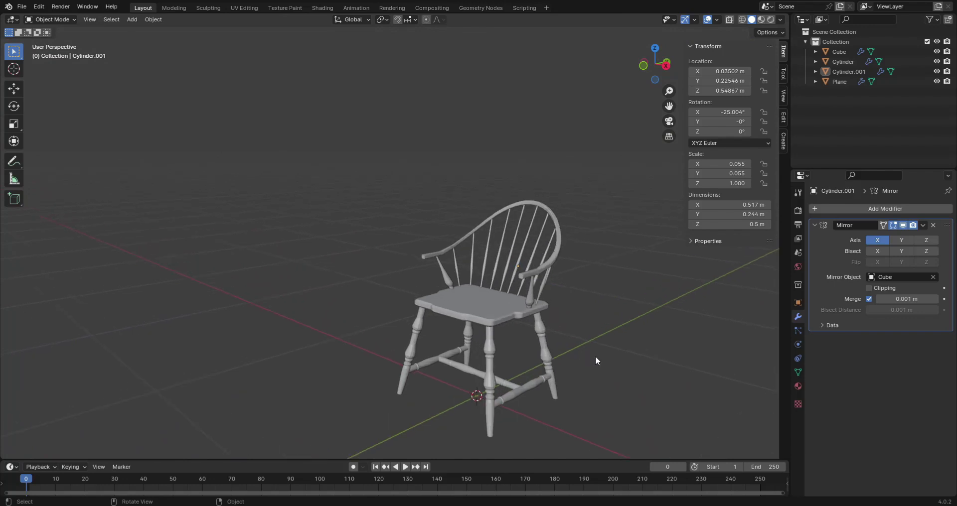
pyautogui.moveTo(596, 358); pyautogui.dragTo(542, 268, button='middle')
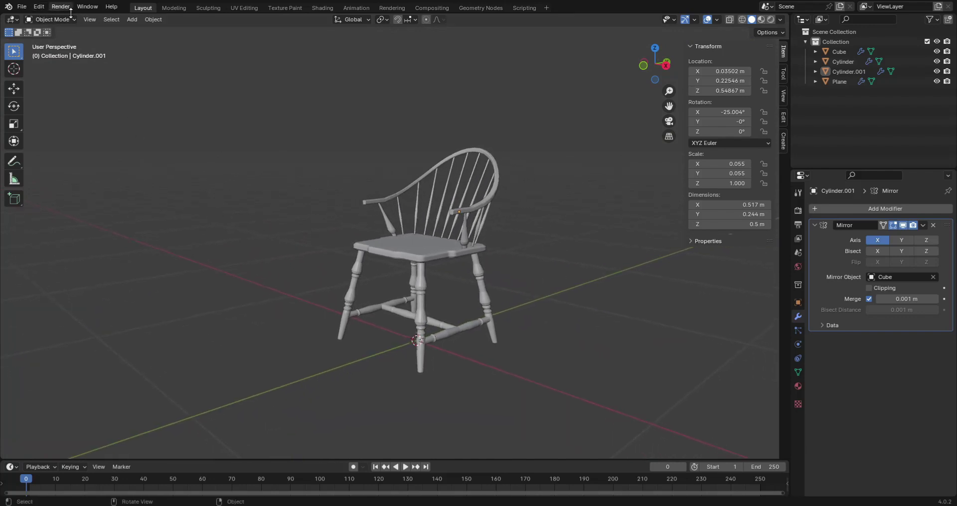
pyautogui.click(19, 7)
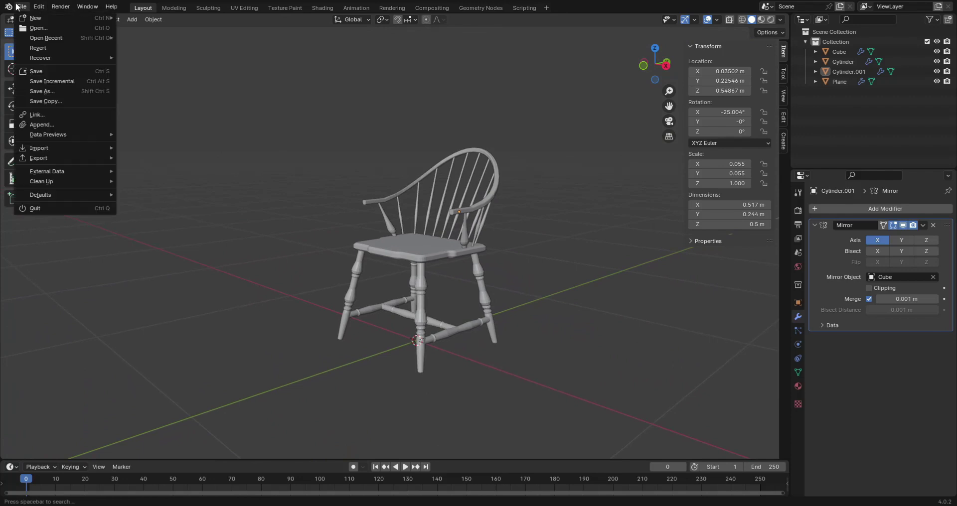
pyautogui.click(35, 72)
pyautogui.press('shift')
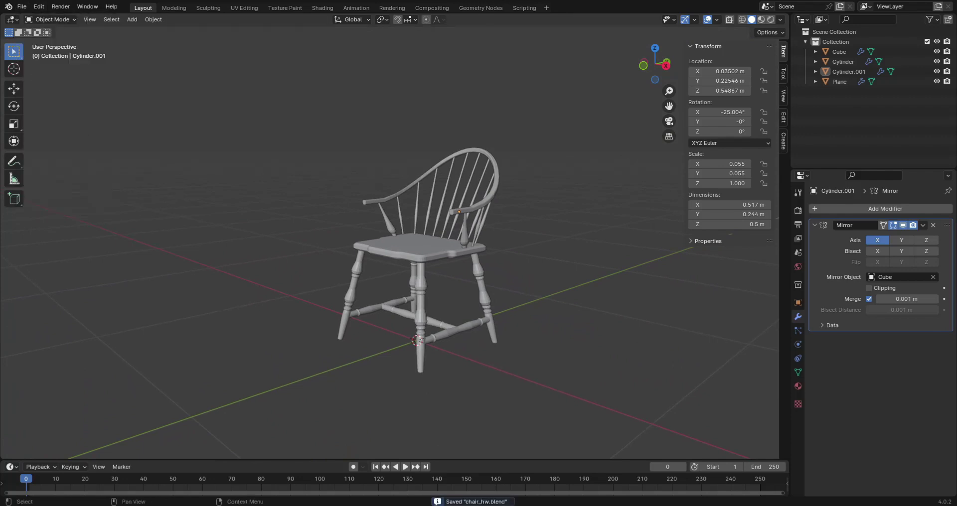